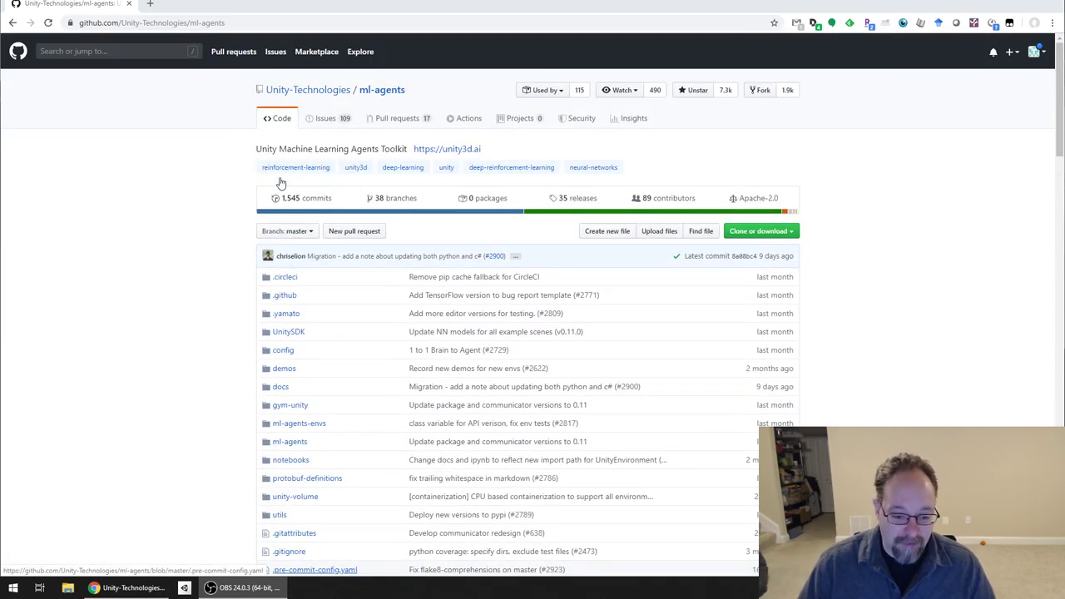
# - Download the ml-agents GitHub repository as ml-agents-master.zip, then bring up File Explorer
pyautogui.click(749, 235)
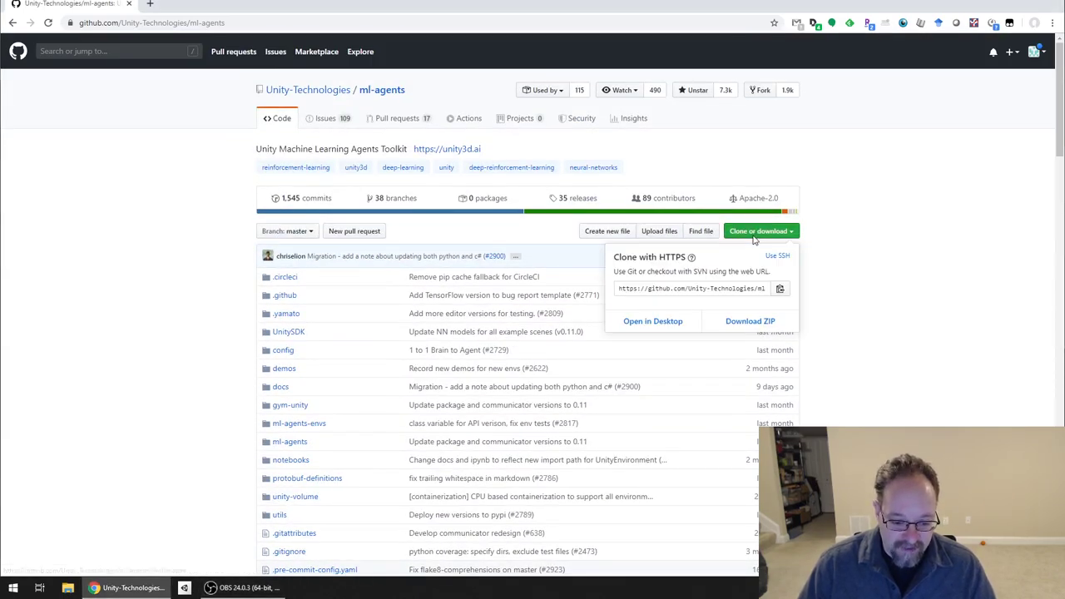
pyautogui.click(749, 322)
pyautogui.click(909, 291)
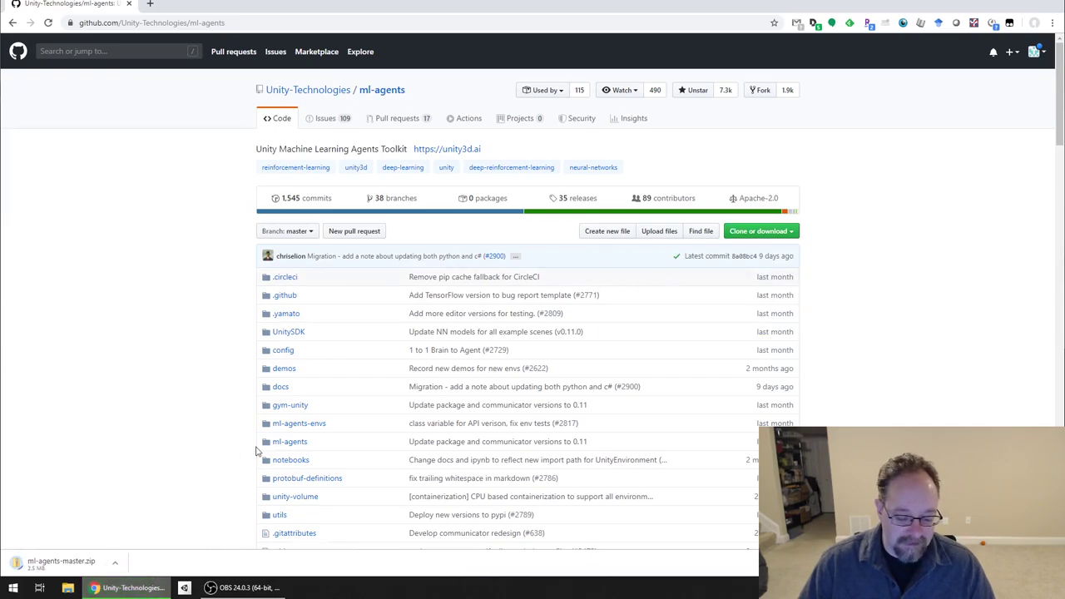
pyautogui.scroll(-5, 911, 286)
pyautogui.scroll(5, 908, 281)
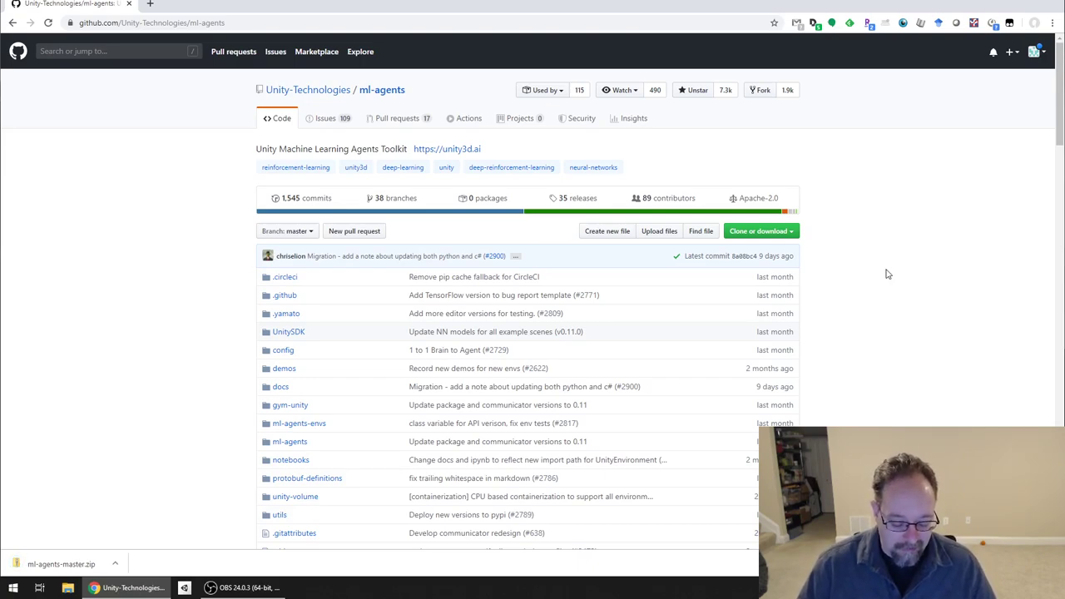
pyautogui.press('super+e')
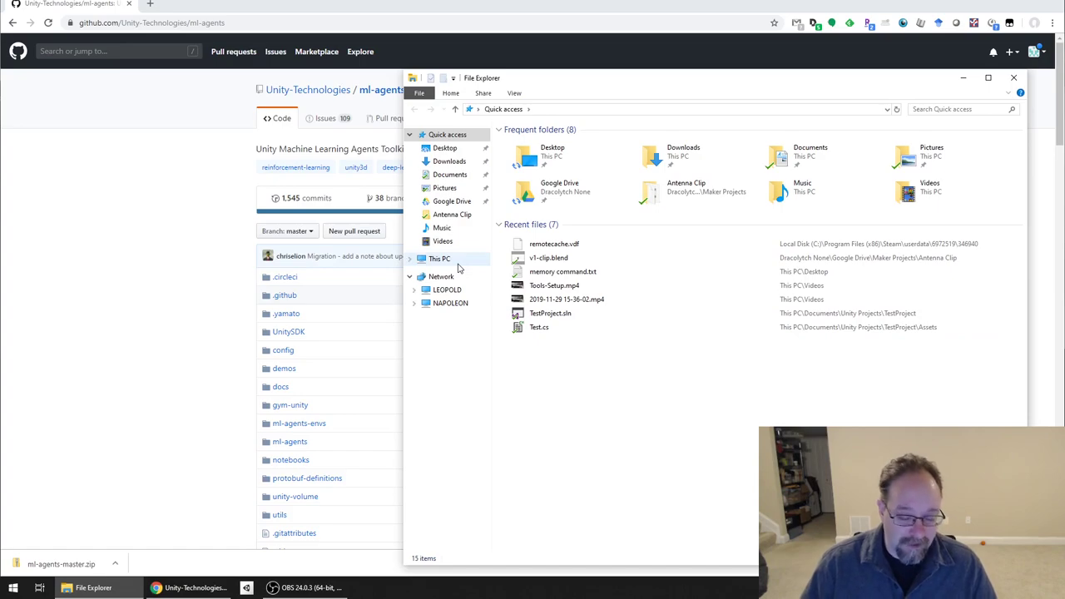
# - Create a new folder named ML-Agents at the root of C: and open it
pyautogui.click(574, 110)
pyautogui.write('c:\\')
pyautogui.press('Return')
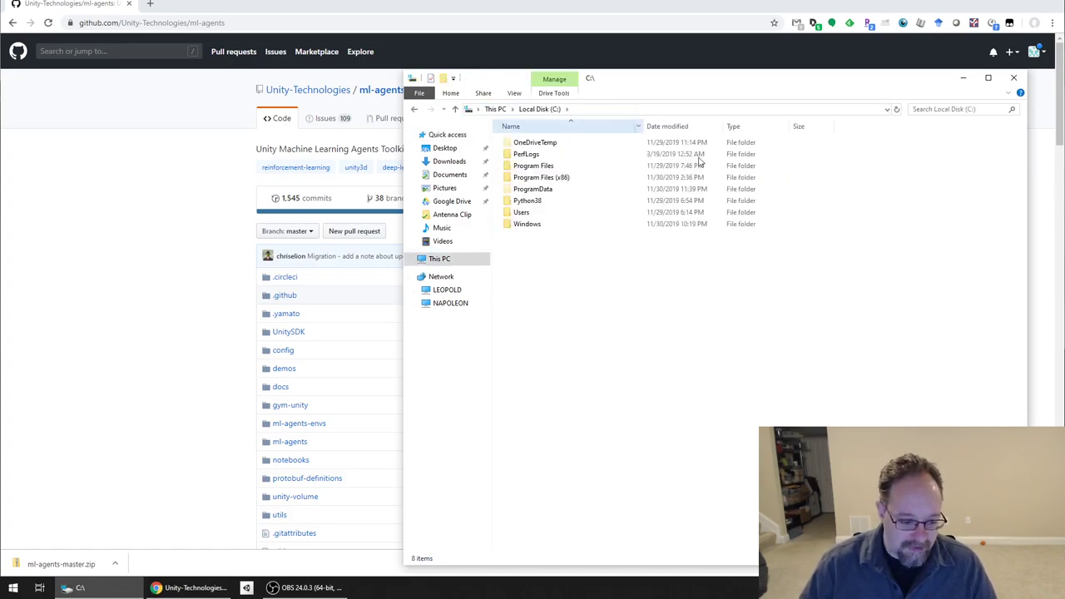
pyautogui.rightClick(578, 274)
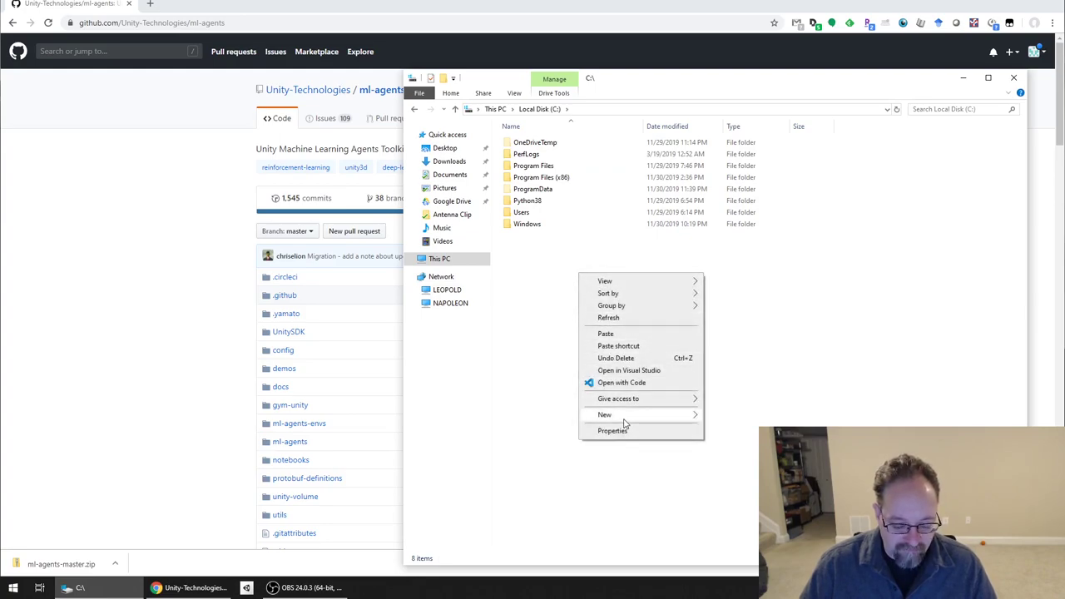
pyautogui.moveTo(682, 414)
pyautogui.click(738, 417)
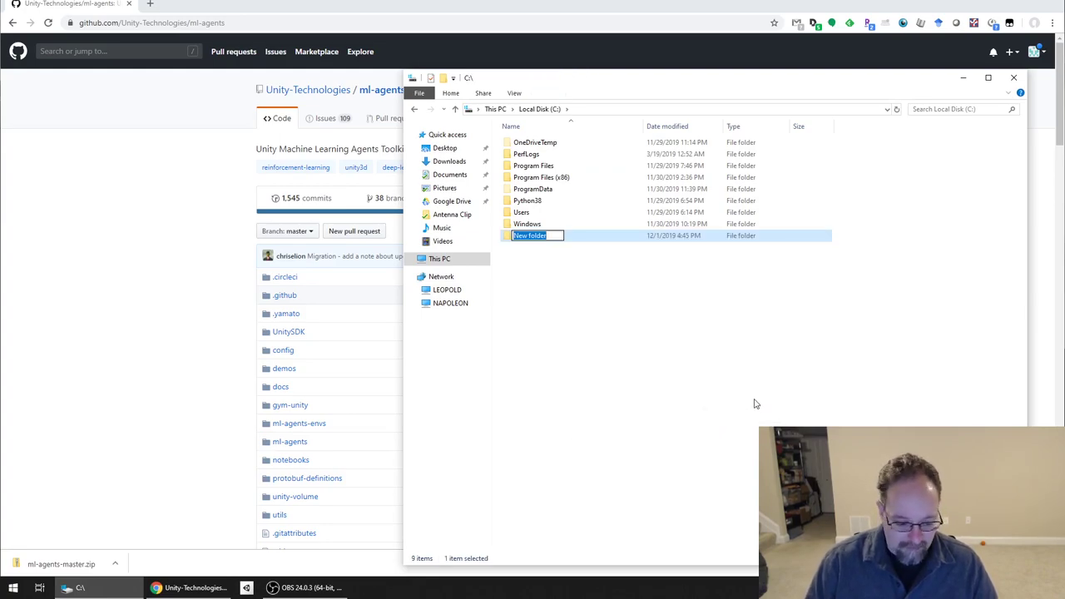
pyautogui.write('ML-Agents')
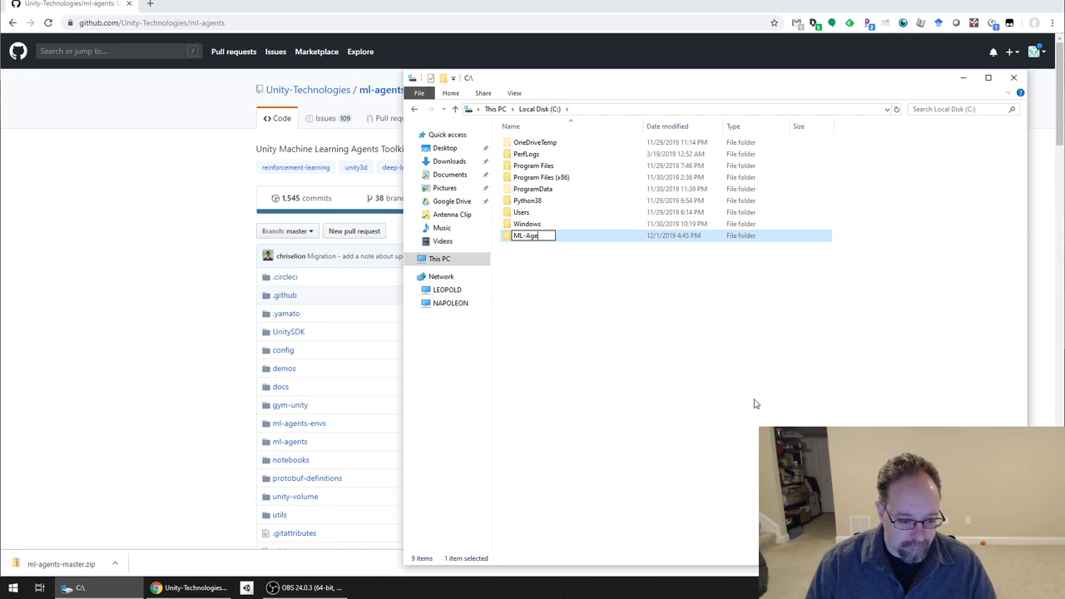
pyautogui.press('Return')
pyautogui.press('Return')
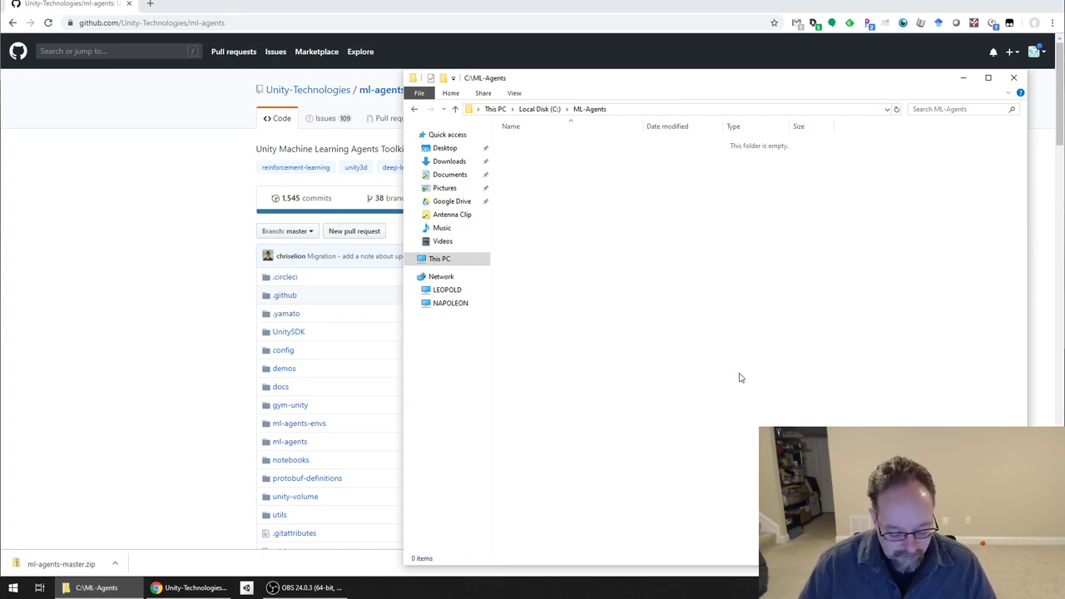
# - Copy everything in Downloads' ml-agents-master.zip ml-agents-master folder into C:\ML-Agents
pyautogui.press('super+e')
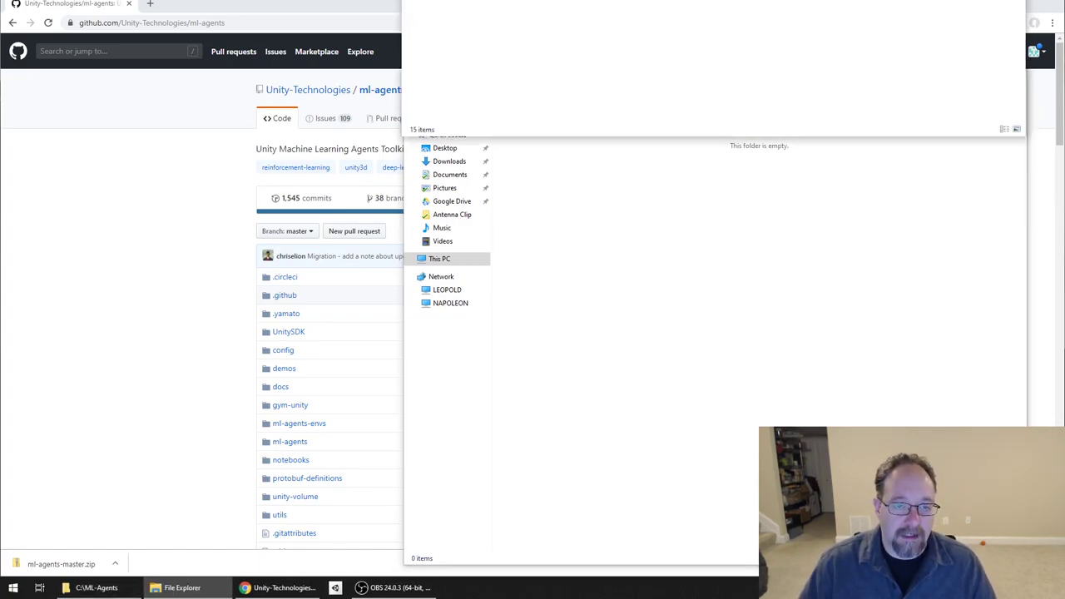
pyautogui.moveTo(528, 116); pyautogui.dragTo(356, 78)
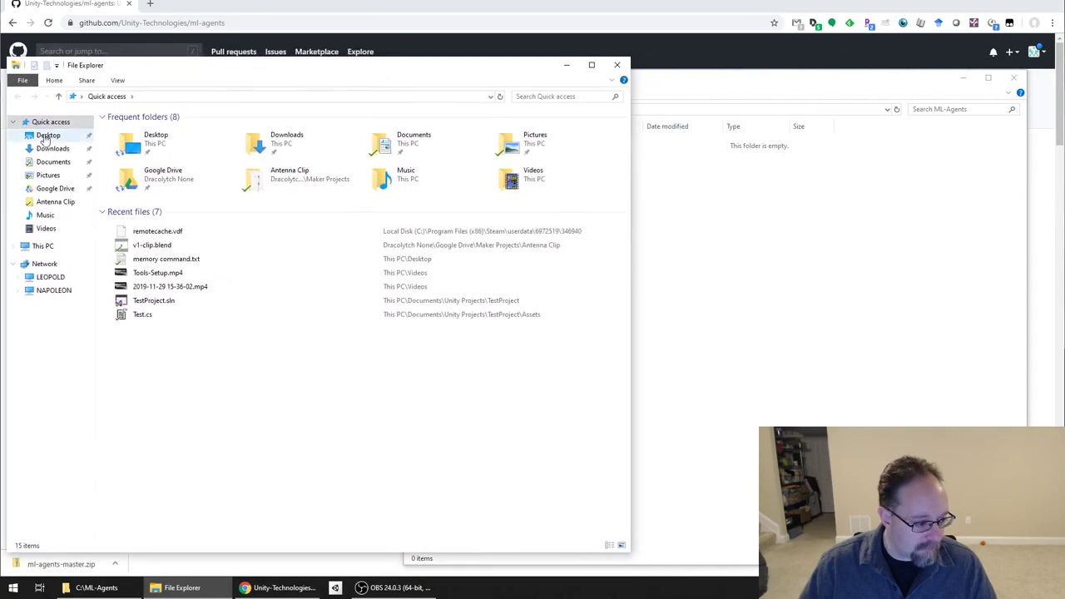
pyautogui.click(52, 148)
pyautogui.doubleClick(147, 145)
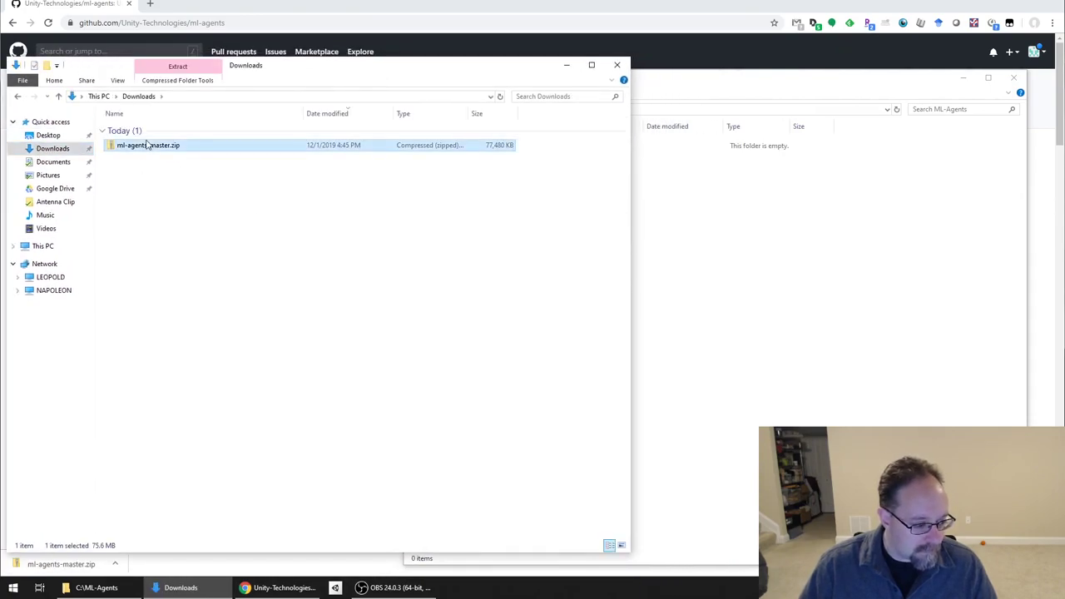
pyautogui.doubleClick(156, 134)
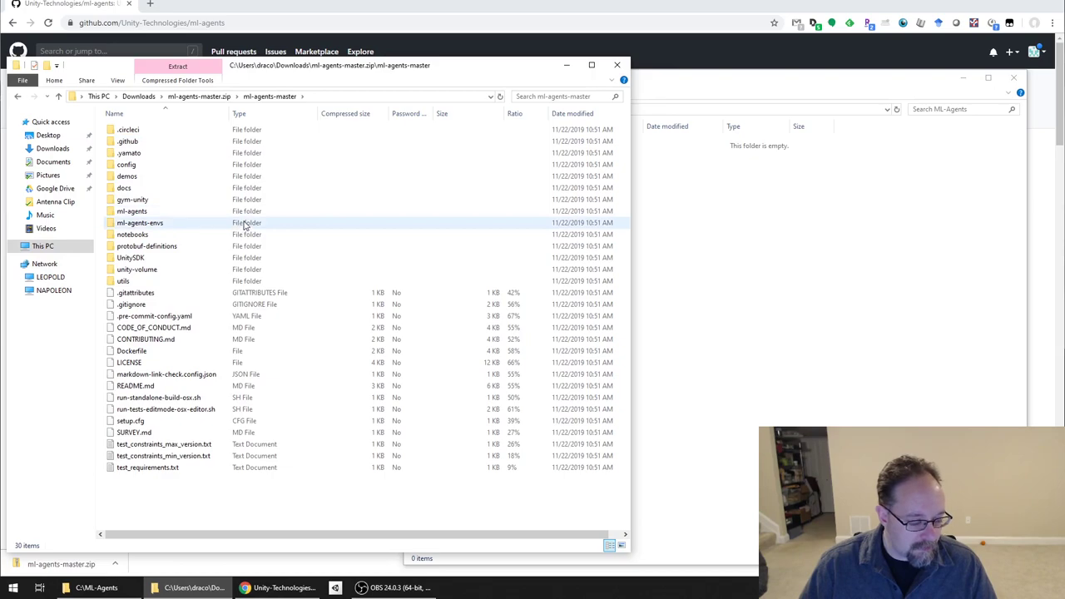
pyautogui.hotkey('ctrl', 'a')
pyautogui.click(782, 364)
pyautogui.hotkey('ctrl', 'v')
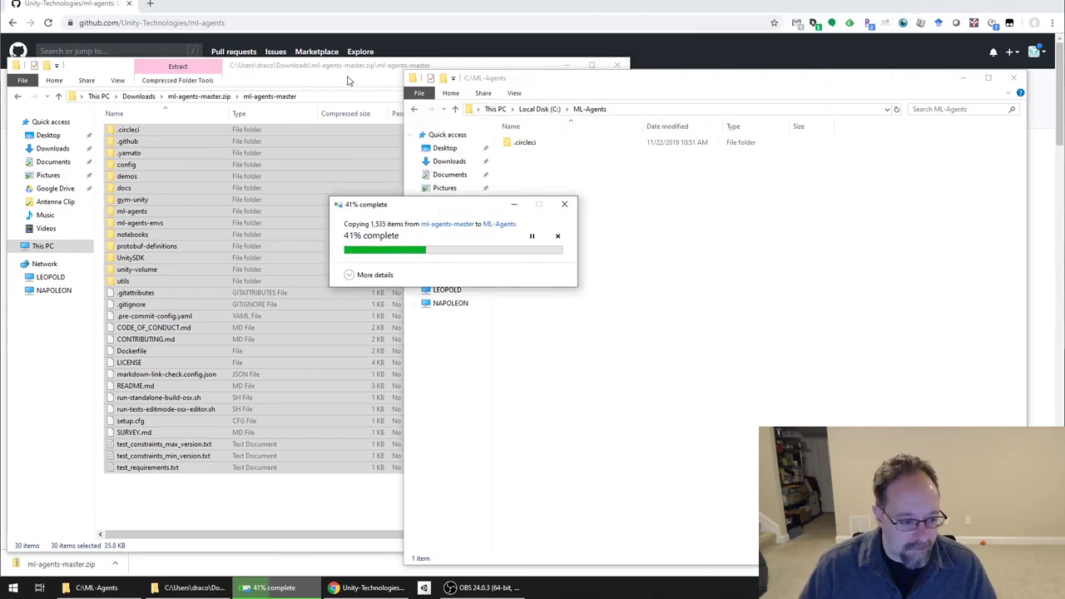
# - Close the archive window and search the repo's docs folder for 'instal' to find Installation.md
pyautogui.click(352, 67)
pyautogui.click(617, 65)
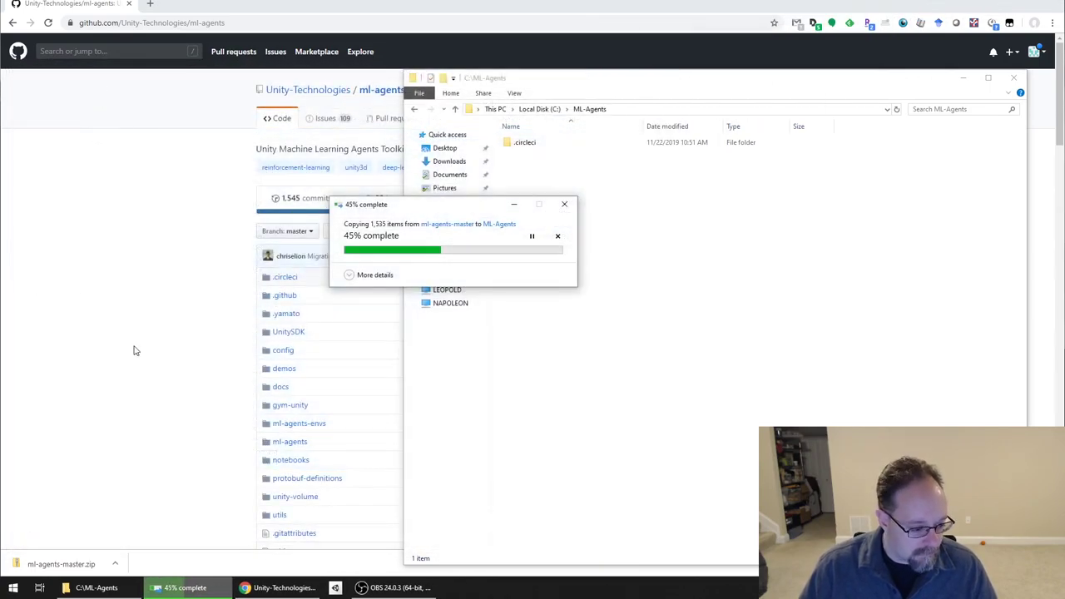
pyautogui.click(137, 350)
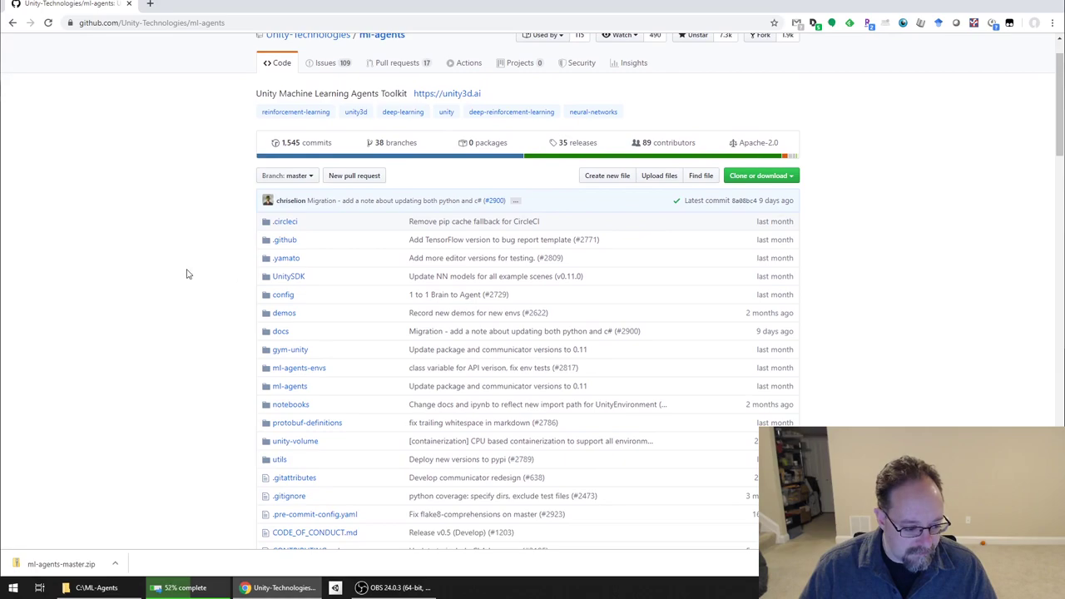
pyautogui.scroll(-4, 171, 270)
pyautogui.scroll(1, 237, 243)
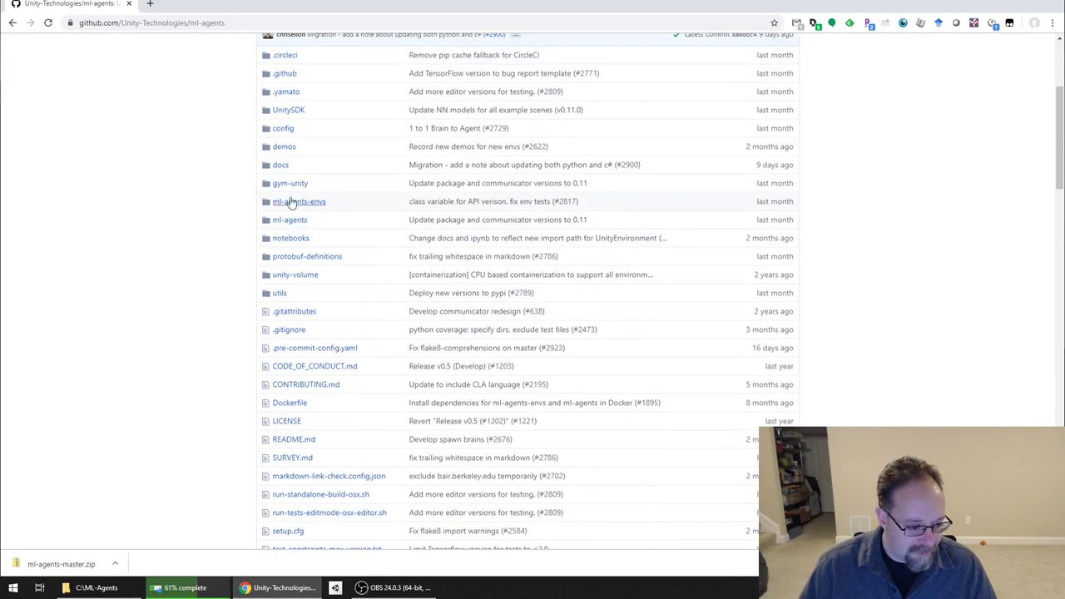
pyautogui.click(280, 165)
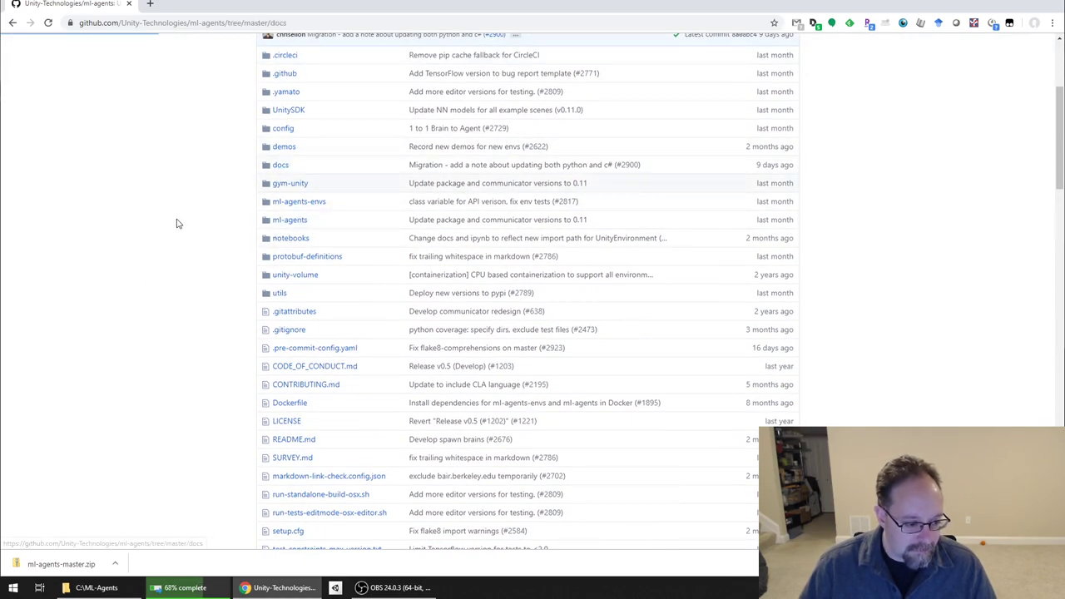
pyautogui.hotkey('ctrl', 'f')
pyautogui.write('instal')
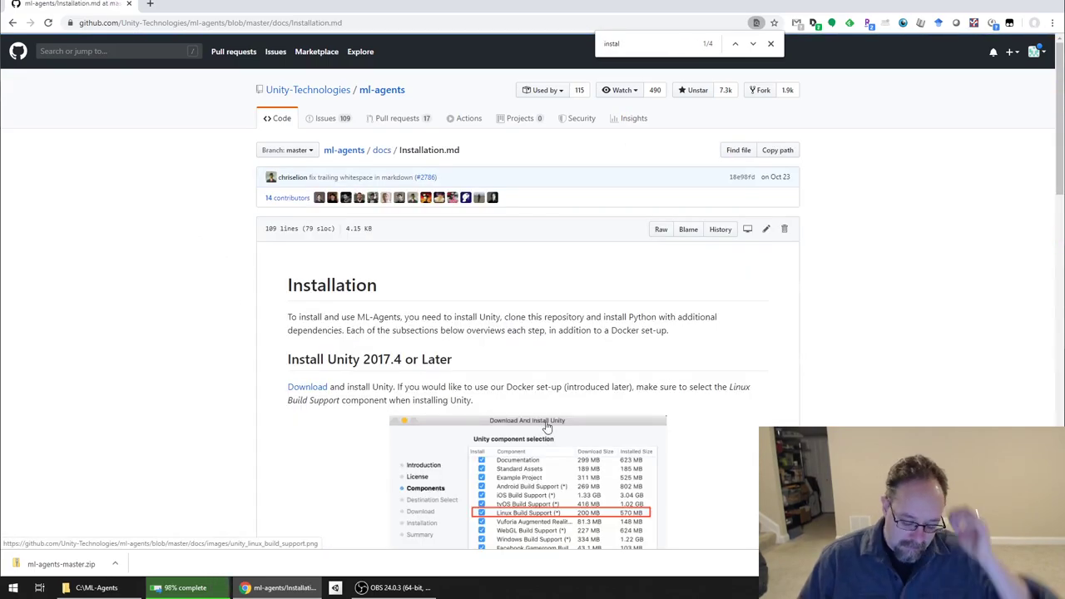
pyautogui.scroll(-3, 690, 392)
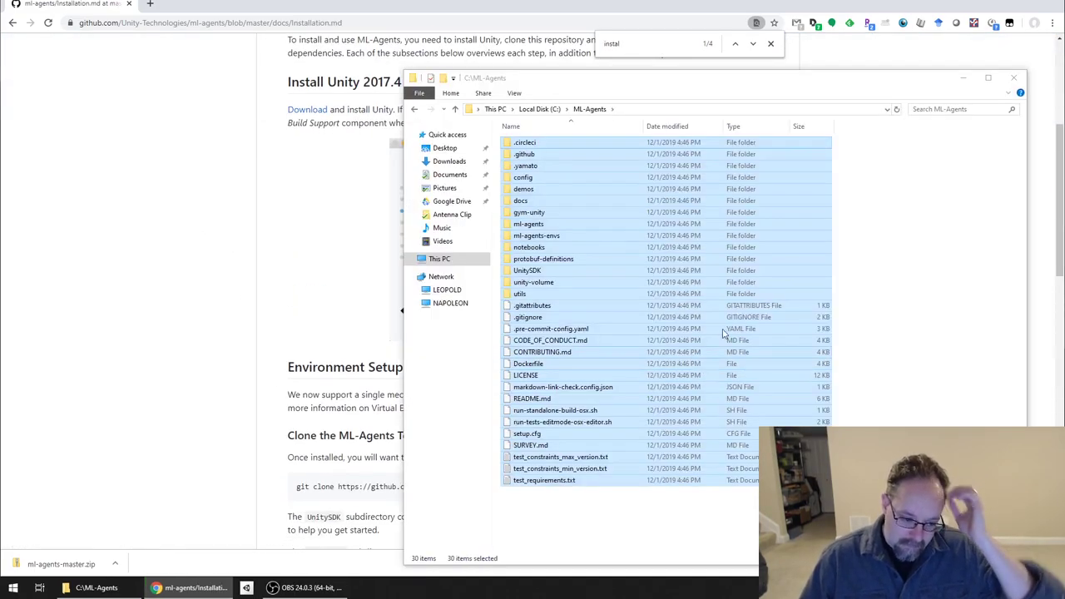
# - Close the remaining File Explorer windows and bring up the Start menu
pyautogui.click(913, 203)
pyautogui.click(1011, 79)
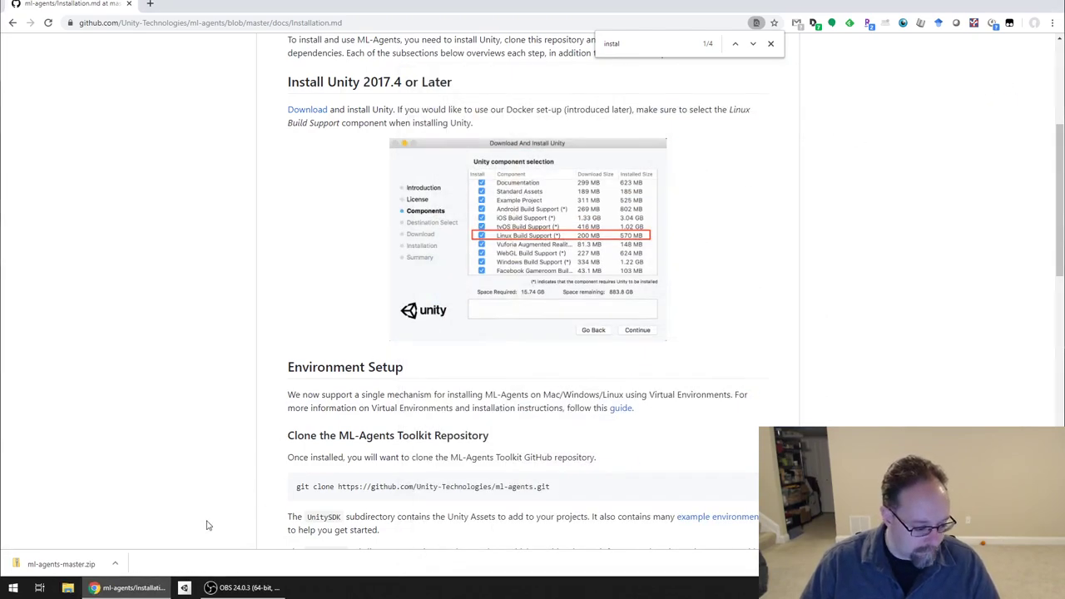
pyautogui.click(67, 587)
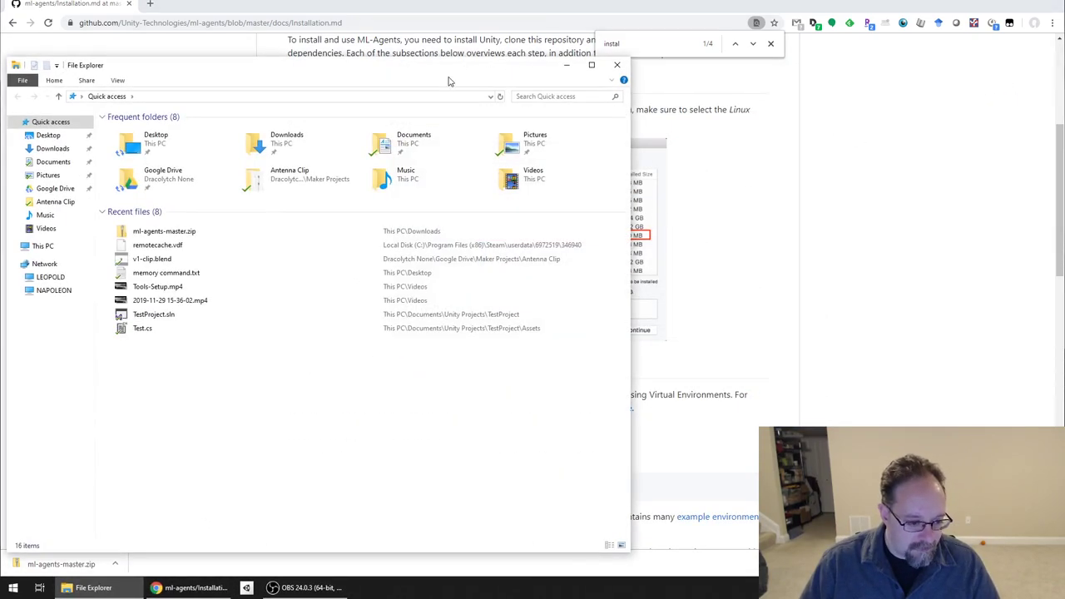
pyautogui.moveTo(446, 74); pyautogui.dragTo(500, 84)
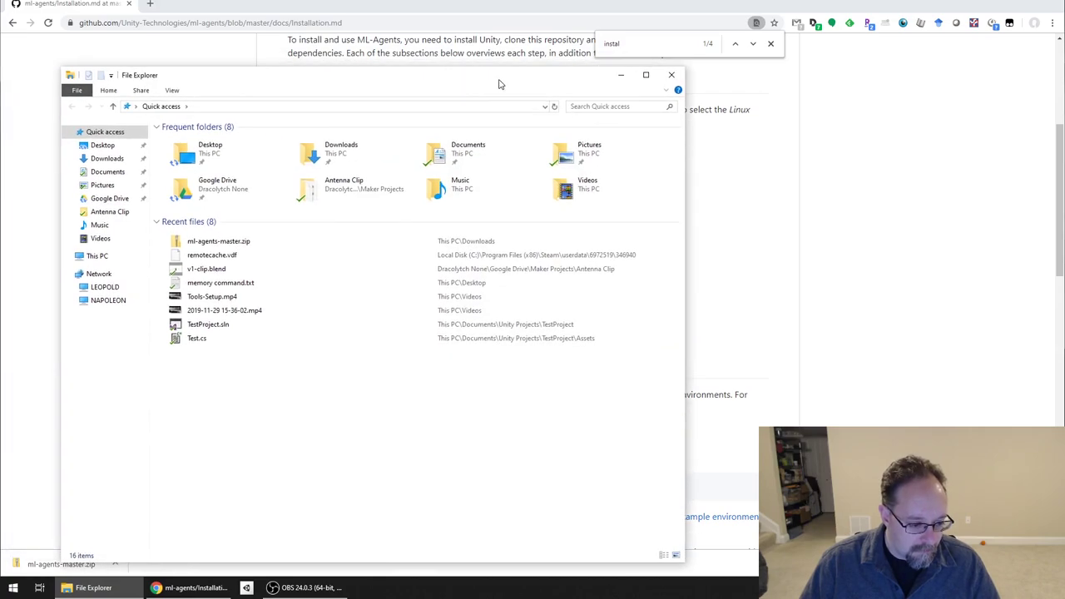
pyautogui.click(671, 75)
pyautogui.press('super')
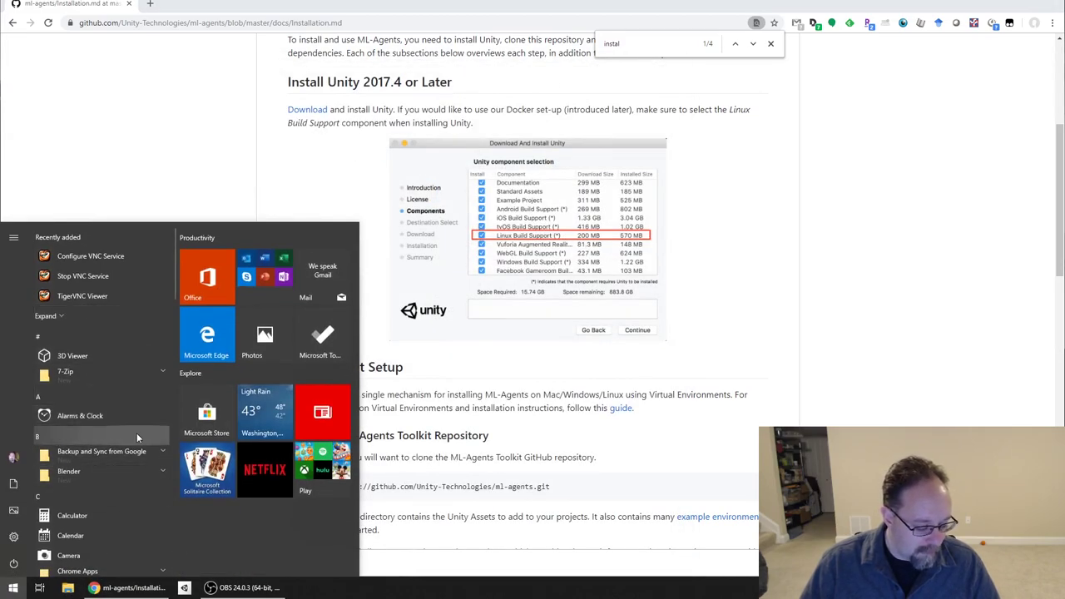
# - Launch Command Prompt as administrator from a 'cmd' Start menu search
pyautogui.write('cmd')
pyautogui.rightClick(95, 285)
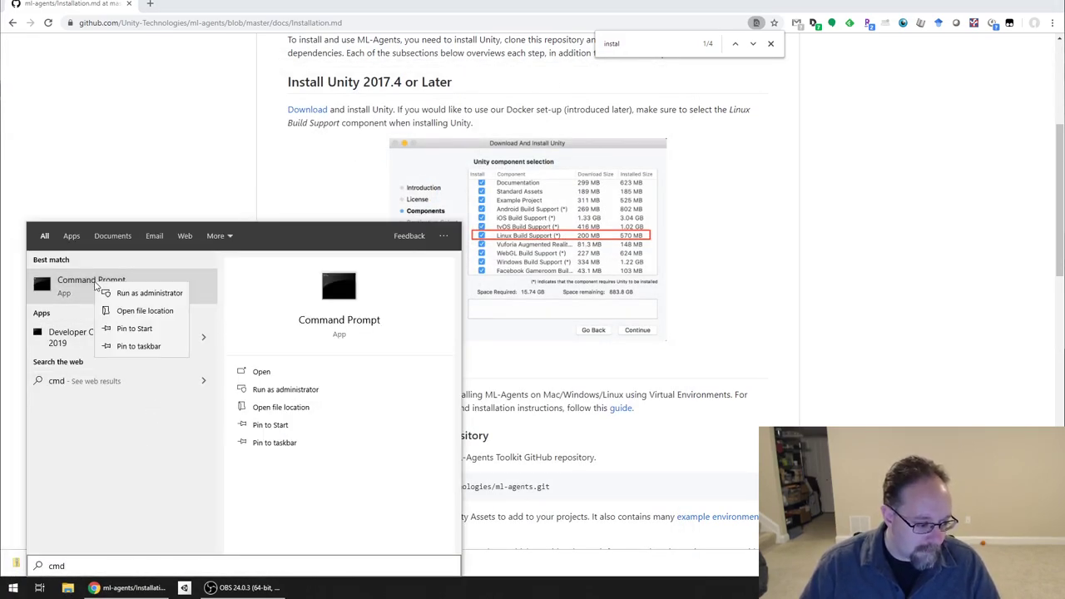
pyautogui.click(138, 293)
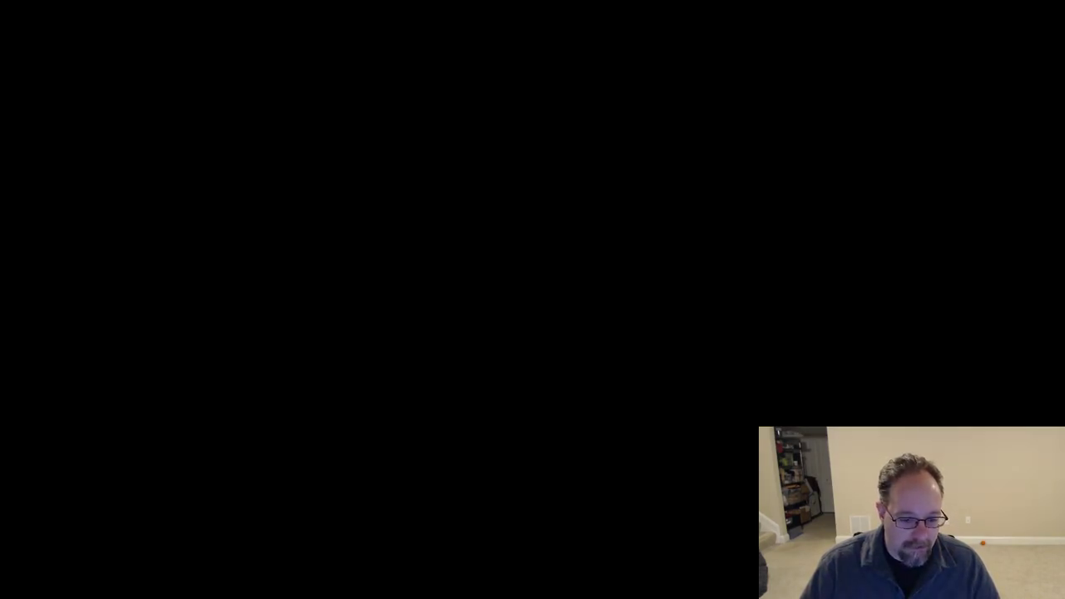
pyautogui.hotkey('alt', 'y')
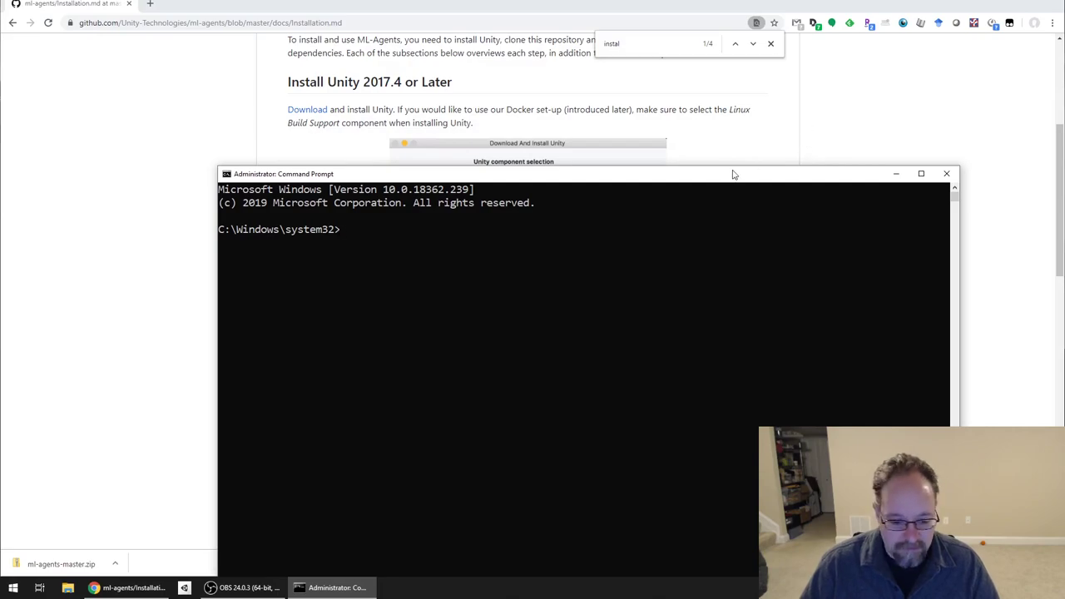
pyautogui.click(670, 163)
pyautogui.write('c:')
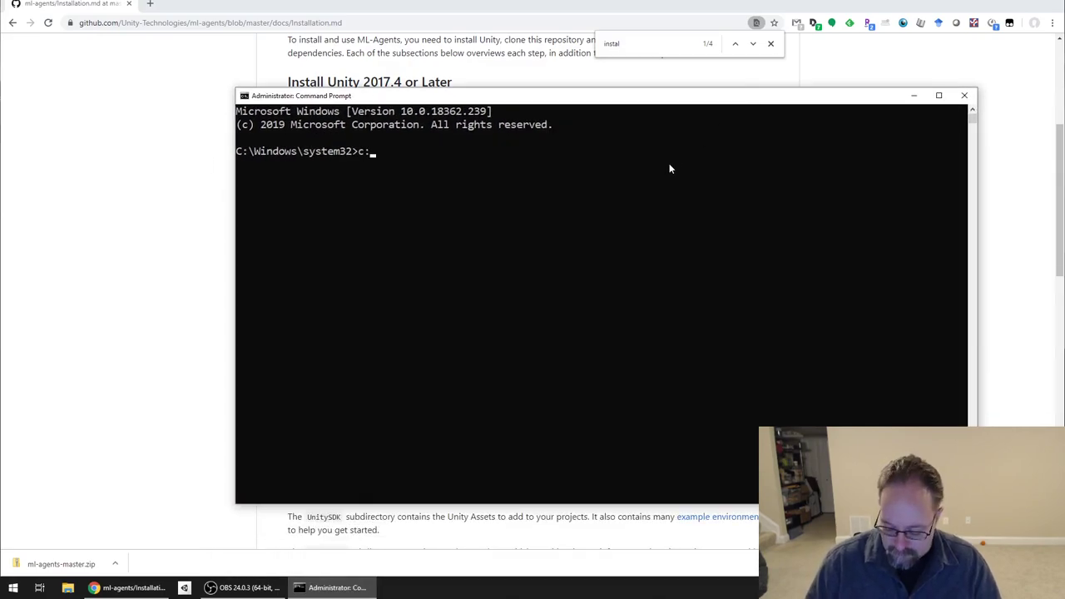
pyautogui.write('\\')
pyautogui.press('Return')
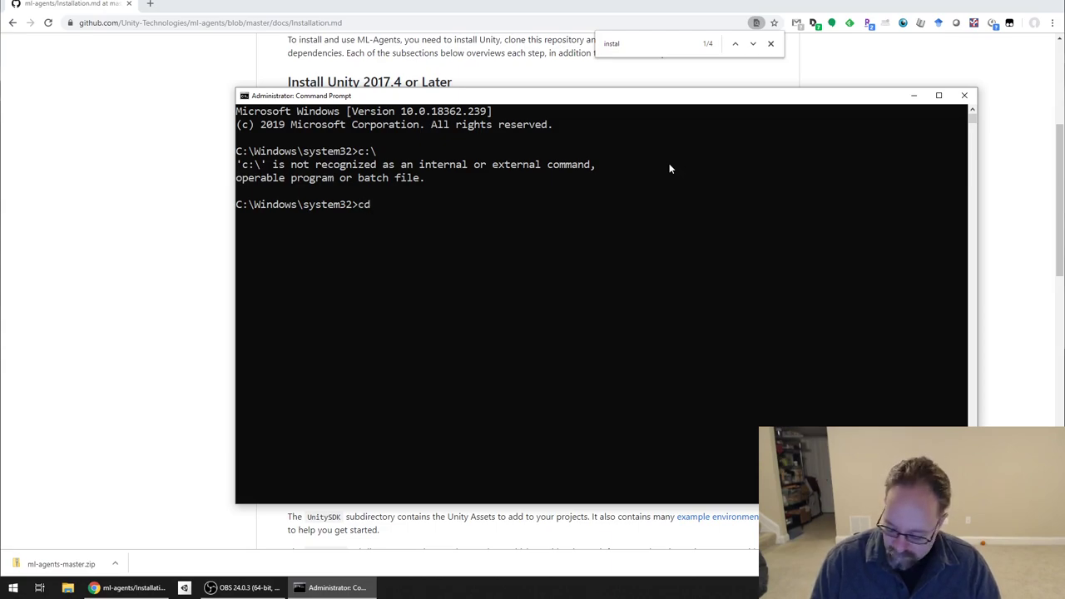
# - Run cd \, dir, cd ML-Agents, dir and cd ml-agents to reach C:\ML-Agents\ml-agents
pyautogui.write('cd \\')
pyautogui.press('Return')
pyautogui.write('dir')
pyautogui.press('Return')
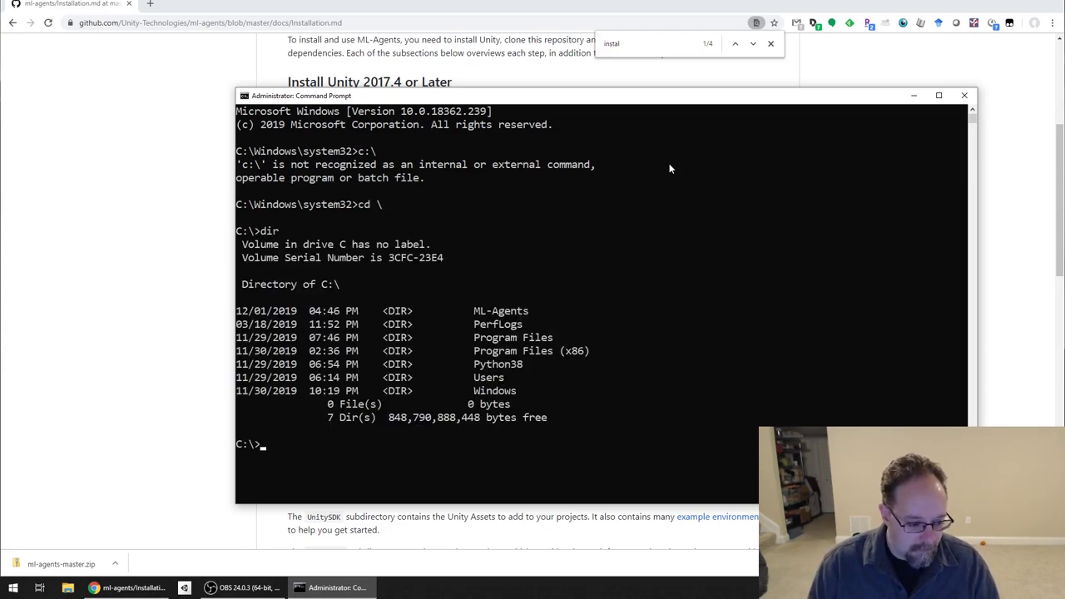
pyautogui.write('cd ml')
pyautogui.press('Tab')
pyautogui.press('Return')
pyautogui.write('dir')
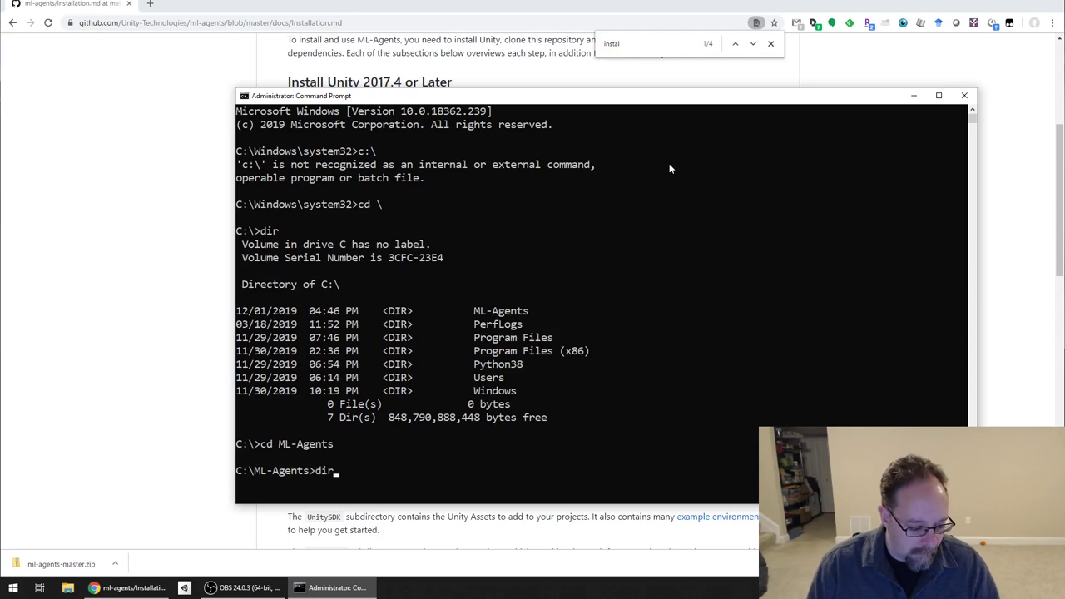
pyautogui.press('Return')
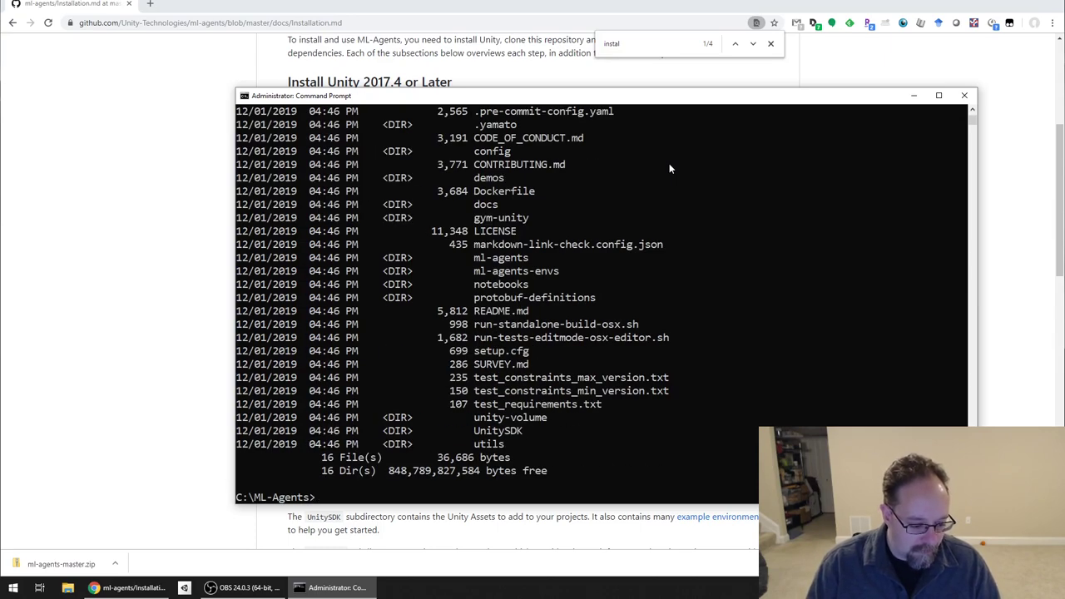
pyautogui.write('cd ml-agents')
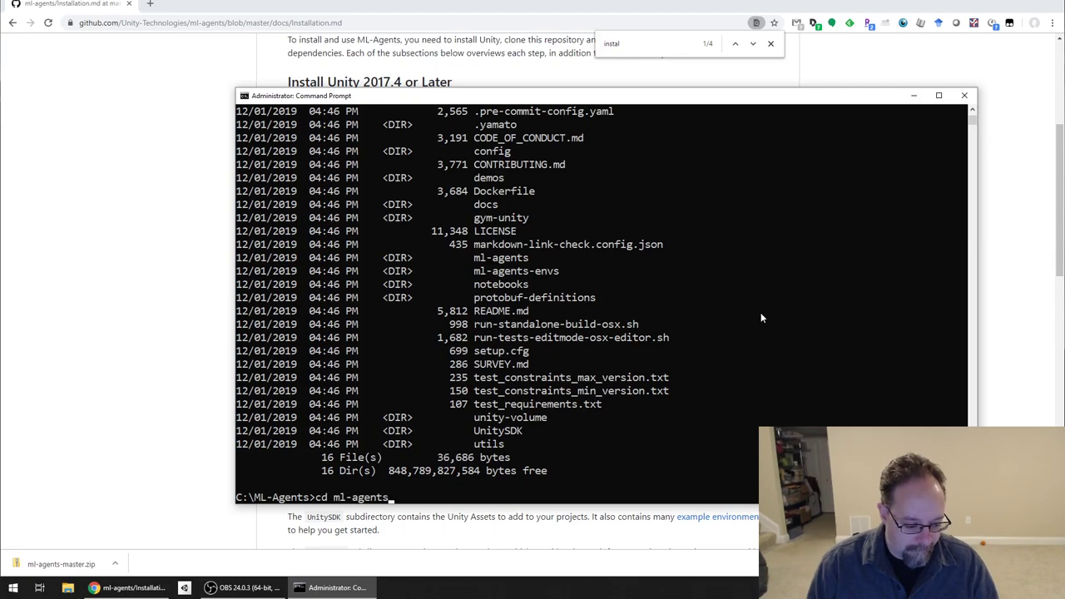
pyautogui.press('Return')
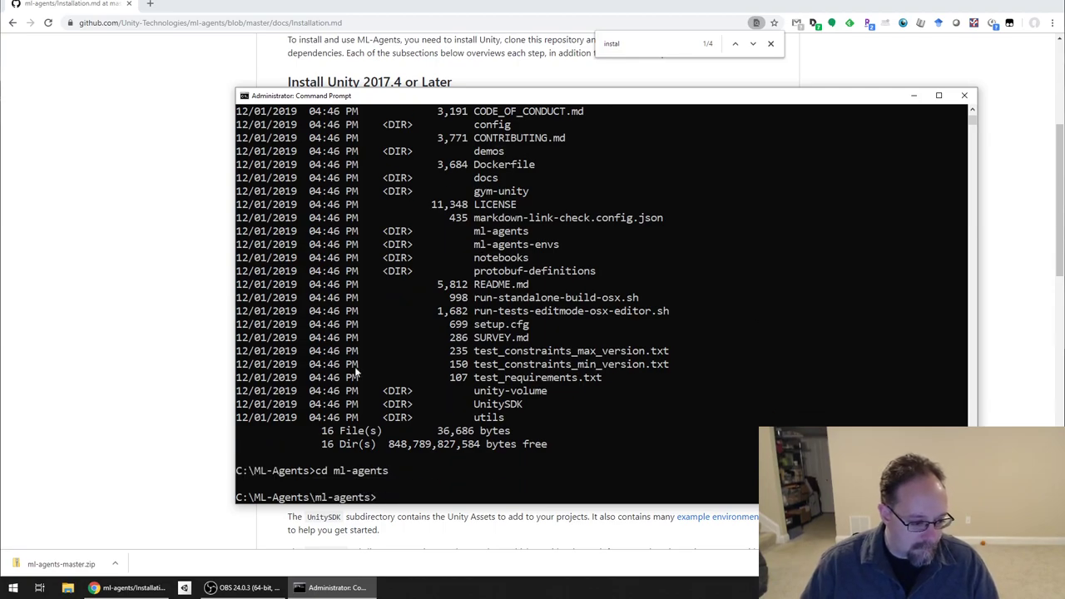
pyautogui.click(161, 330)
pyautogui.scroll(-3, 459, 295)
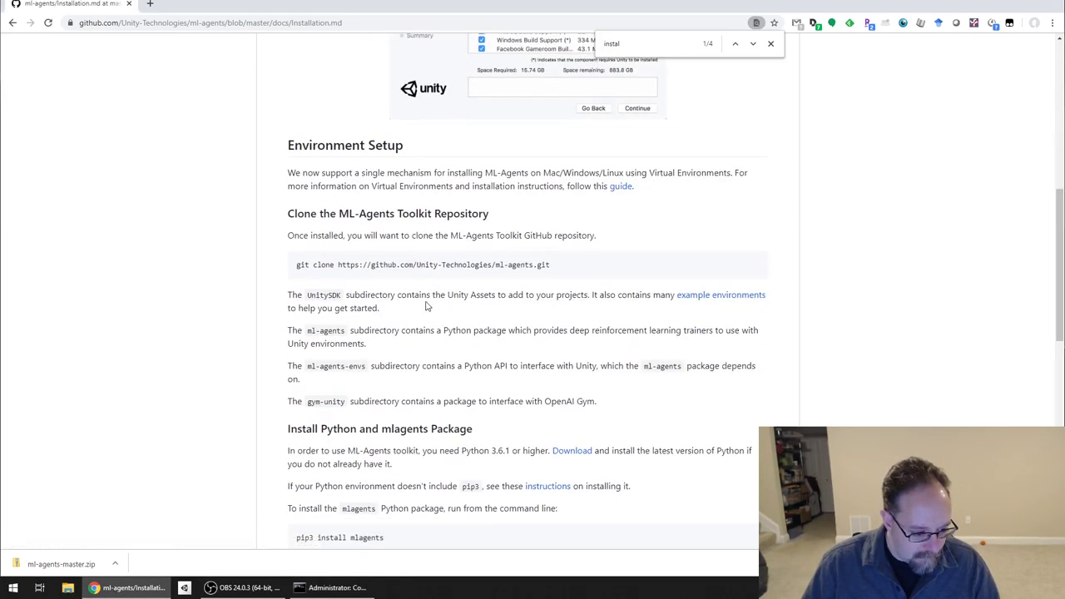
# - Copy 'pip3 install mlagents' from the guide and run it from C:\ML-Agents
pyautogui.scroll(-2, 406, 321)
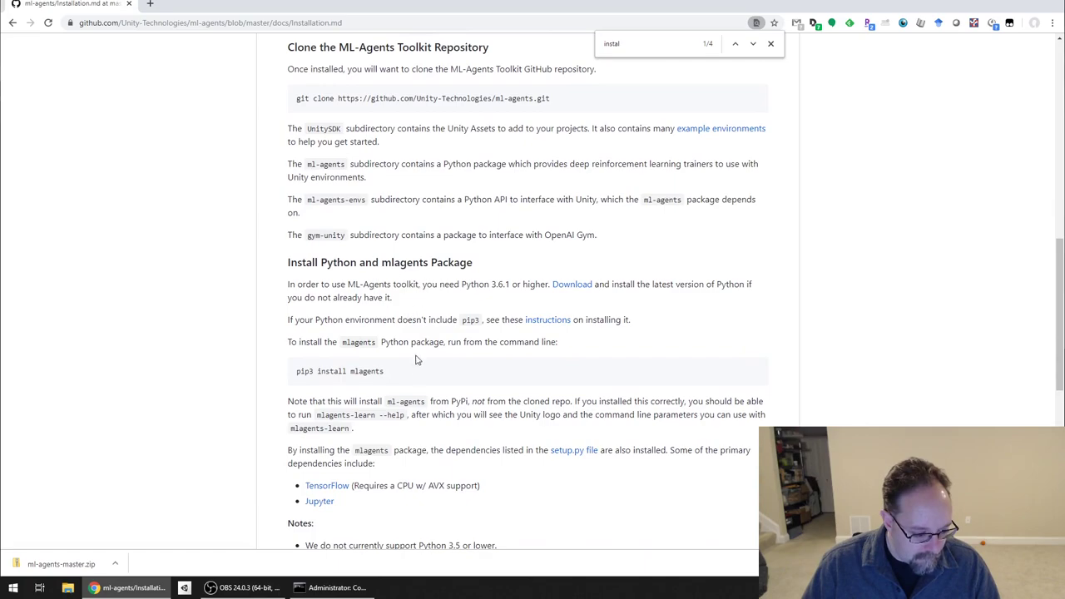
pyautogui.moveTo(385, 373); pyautogui.dragTo(299, 380)
pyautogui.press('super+c')
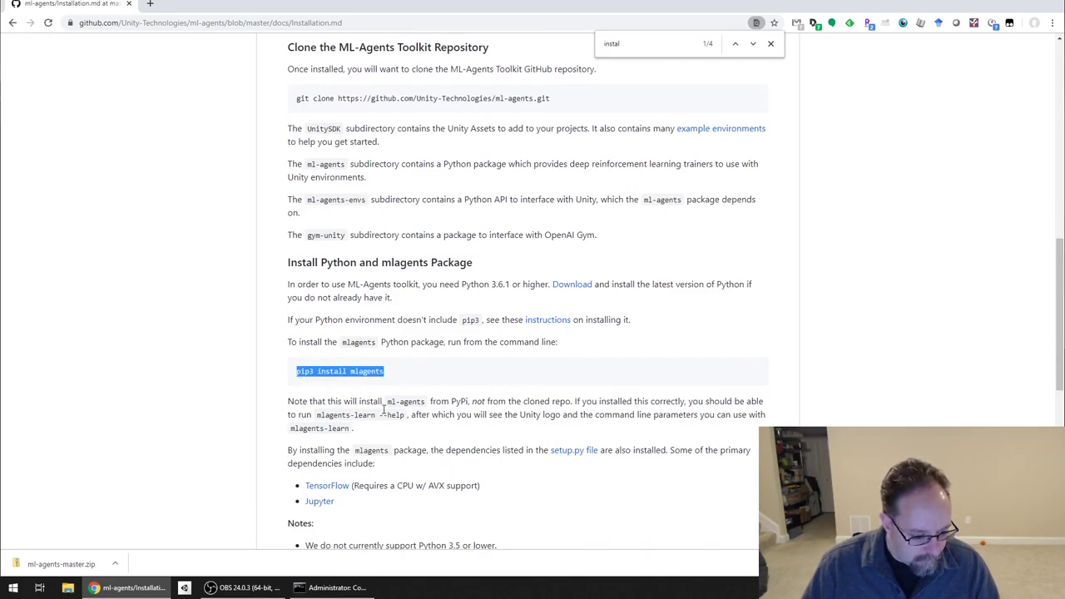
pyautogui.click(333, 588)
pyautogui.write('cd ..')
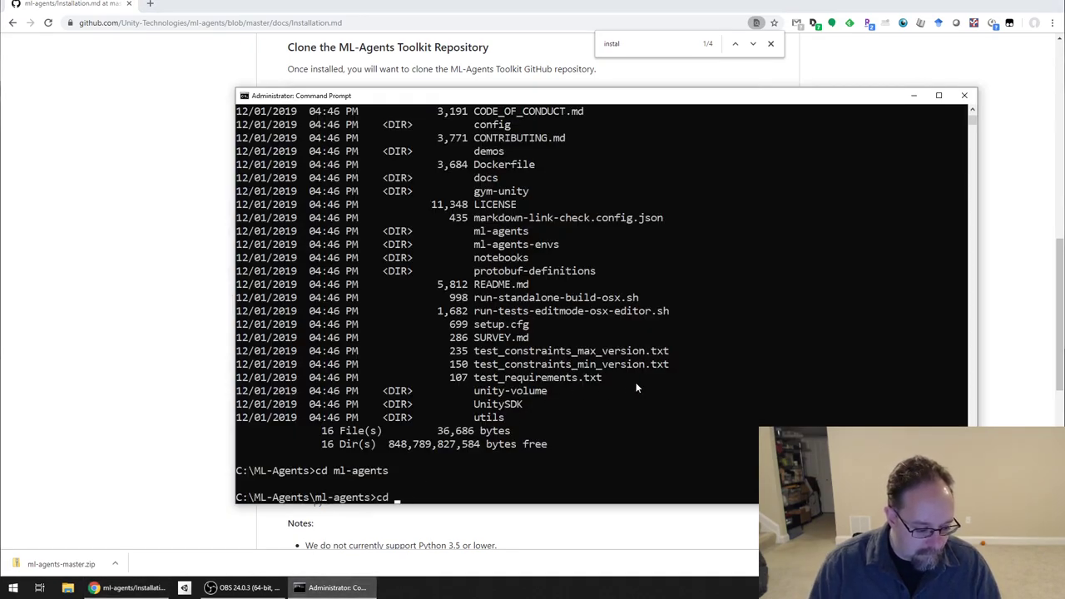
pyautogui.press('Return')
pyautogui.rightClick(627, 377)
pyautogui.press('Return')
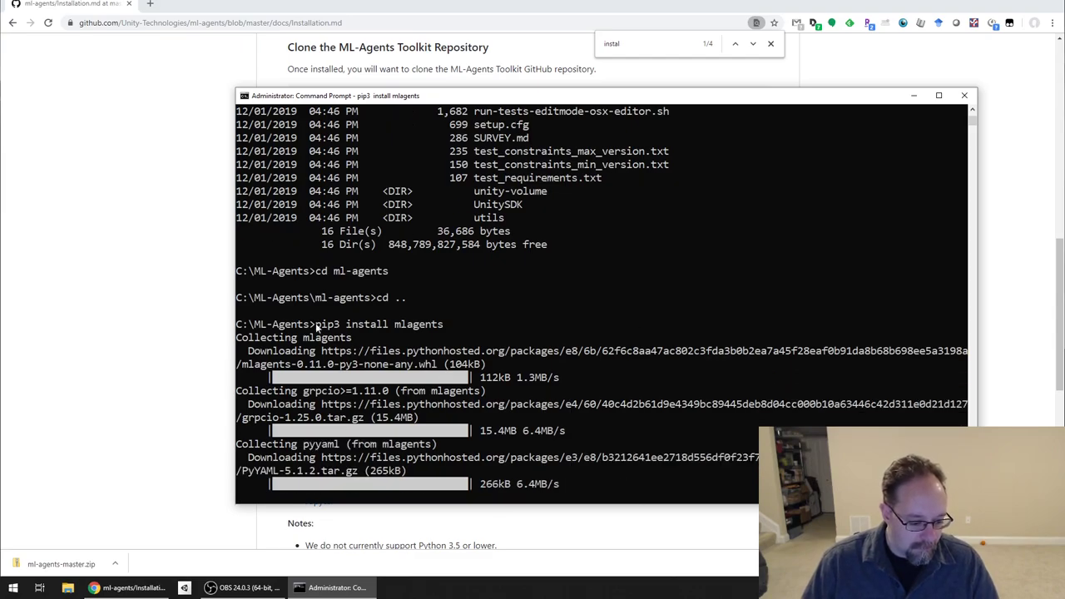
# - Select the guide's 'pip3 install -e ./' line and return to the prompt
pyautogui.click(176, 311)
pyautogui.scroll(-5, 482, 279)
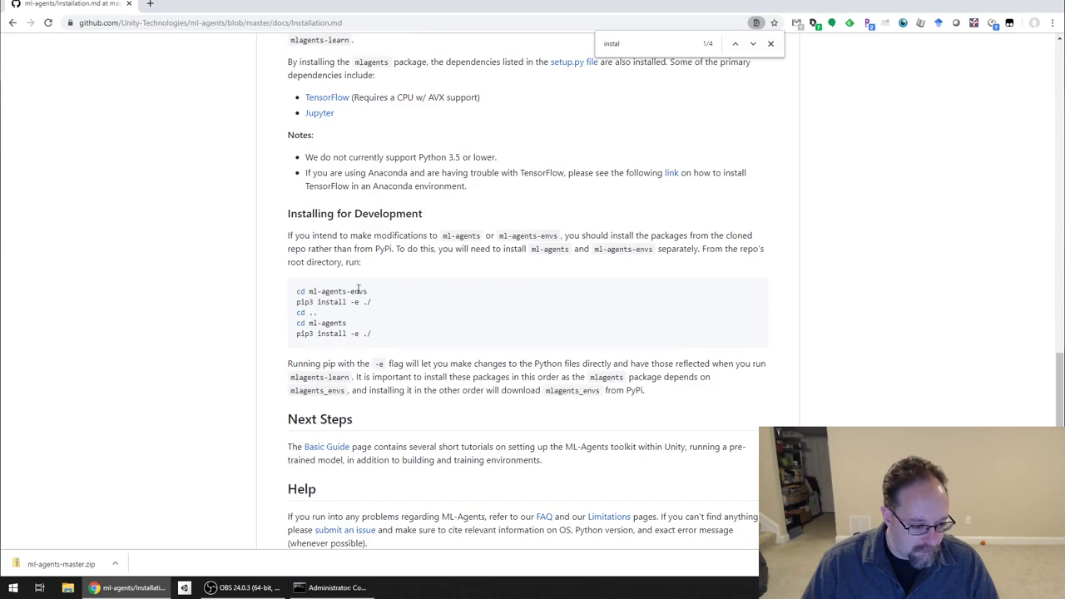
pyautogui.moveTo(383, 304); pyautogui.dragTo(294, 309)
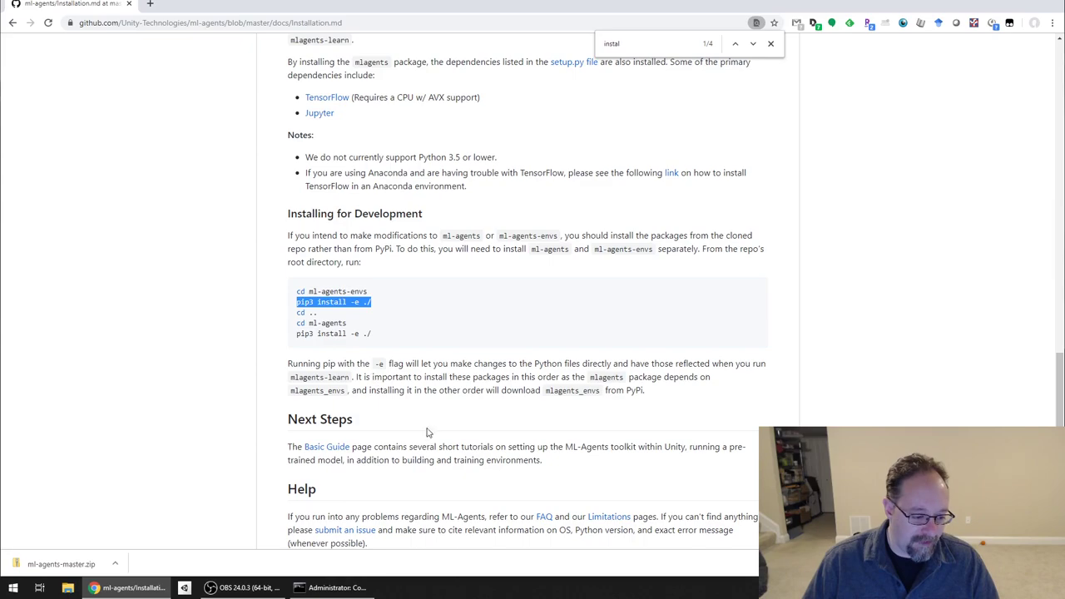
pyautogui.click(308, 588)
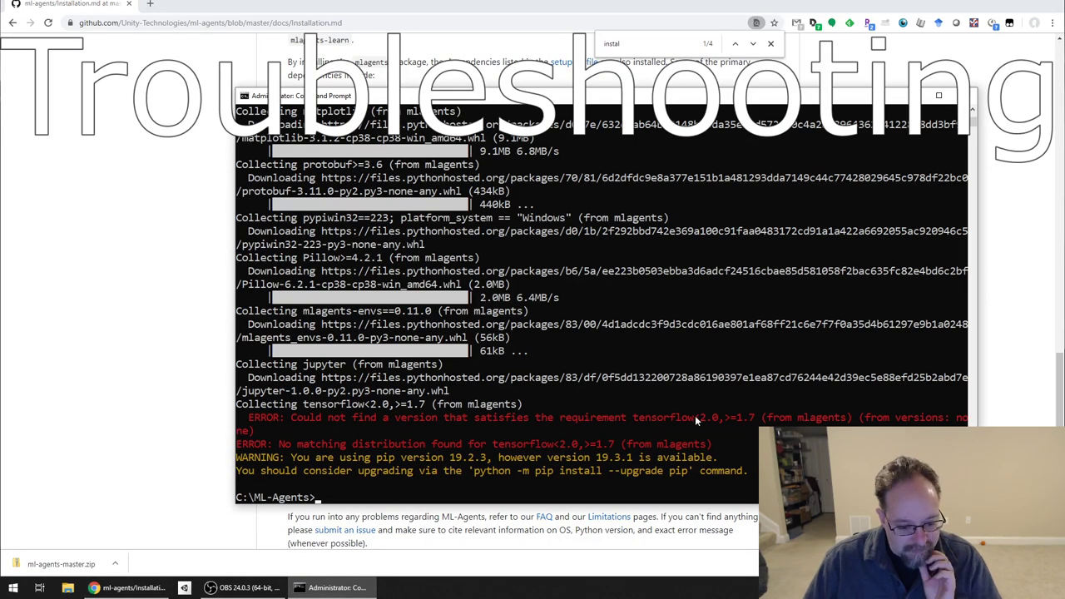
# - Try pip3 install tensorflow, then upgrade pip with python -m pip install --upgrade pip
pyautogui.write('pip3 install tensorflow')
pyautogui.press('Return')
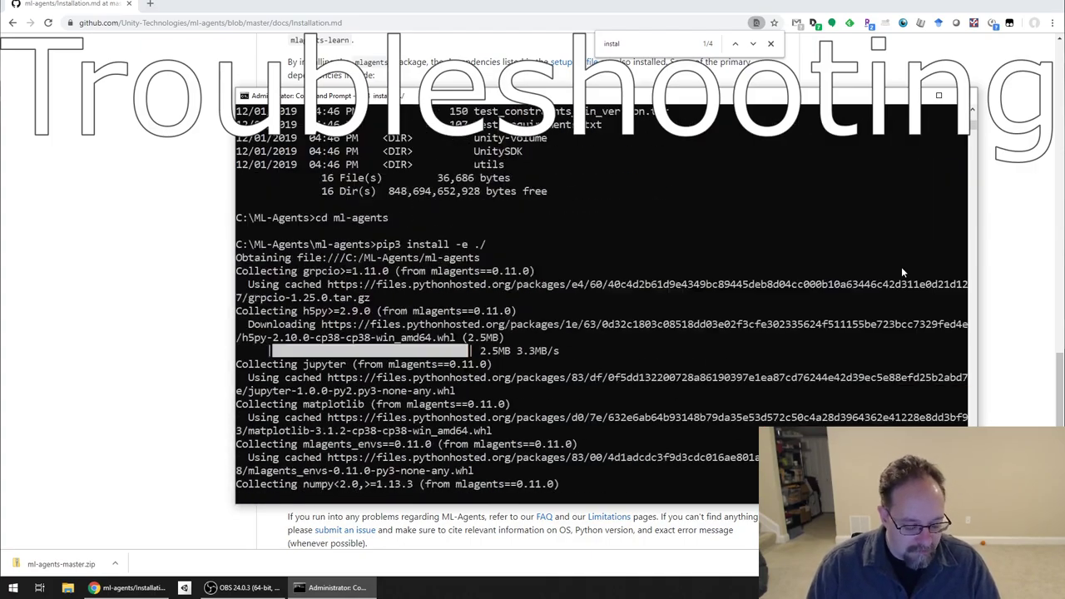
pyautogui.write('python -m pip install --up')
pyautogui.write('grade pip')
pyautogui.press('Return')
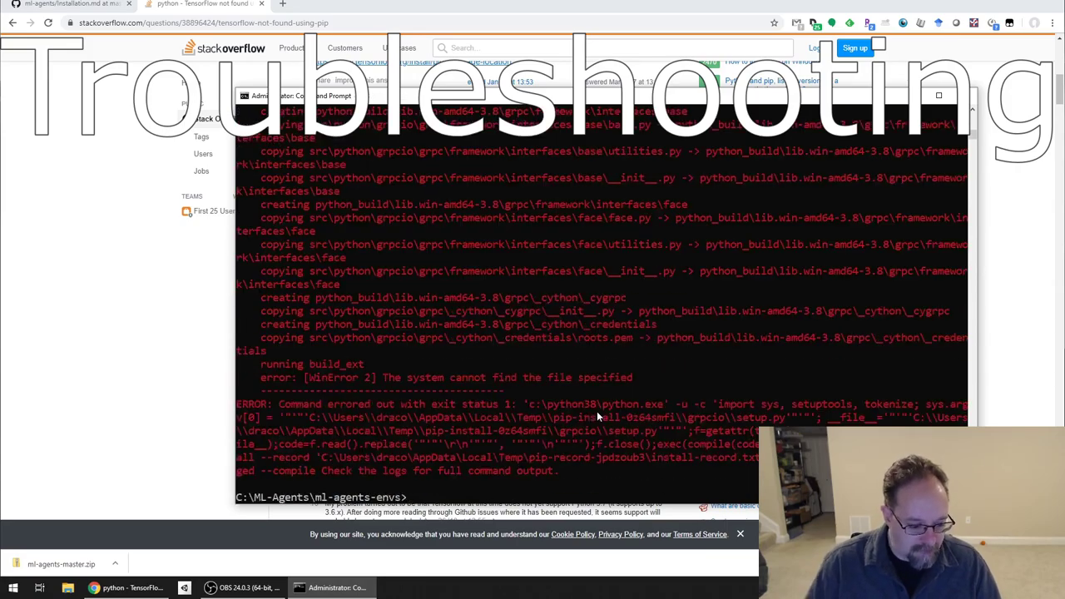
# - Verify Python is 64-bit using the Stack Overflow import struct snippet
pyautogui.scroll(10, 694, 385)
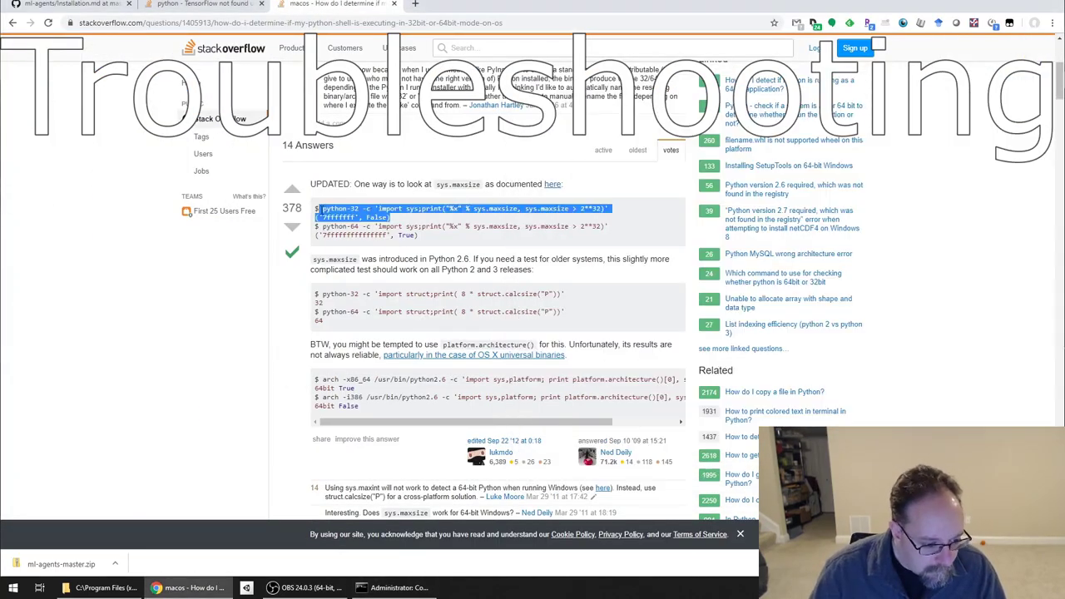
pyautogui.hotkey('alt', 'Tab')
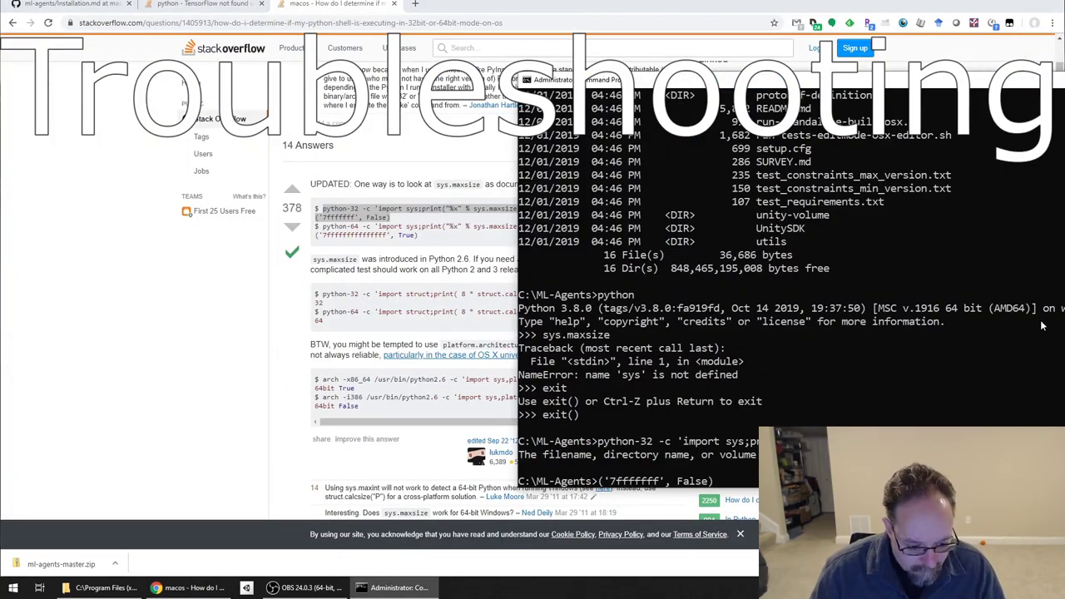
pyautogui.scroll(-3, 704, 470)
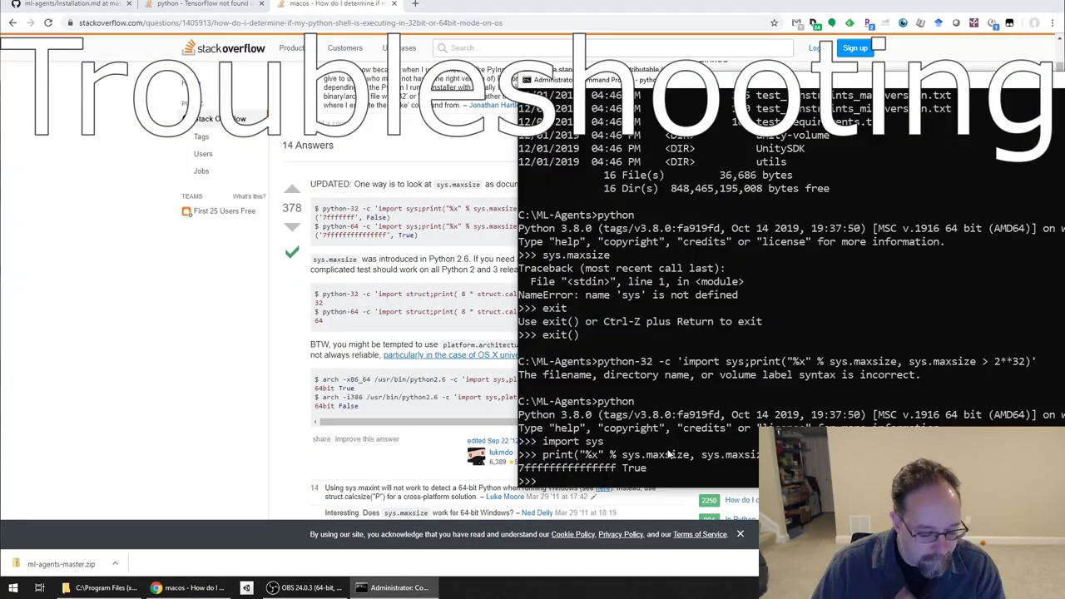
pyautogui.moveTo(582, 79); pyautogui.dragTo(666, 73)
pyautogui.hotkey('alt', 'Tab')
pyautogui.moveTo(433, 311); pyautogui.dragTo(563, 311)
pyautogui.hotkey('ctrl', 'c')
pyautogui.hotkey('alt', 'Tab')
pyautogui.write('import struct;')
pyautogui.press('Return')
pyautogui.hotkey('ctrl', 'v')
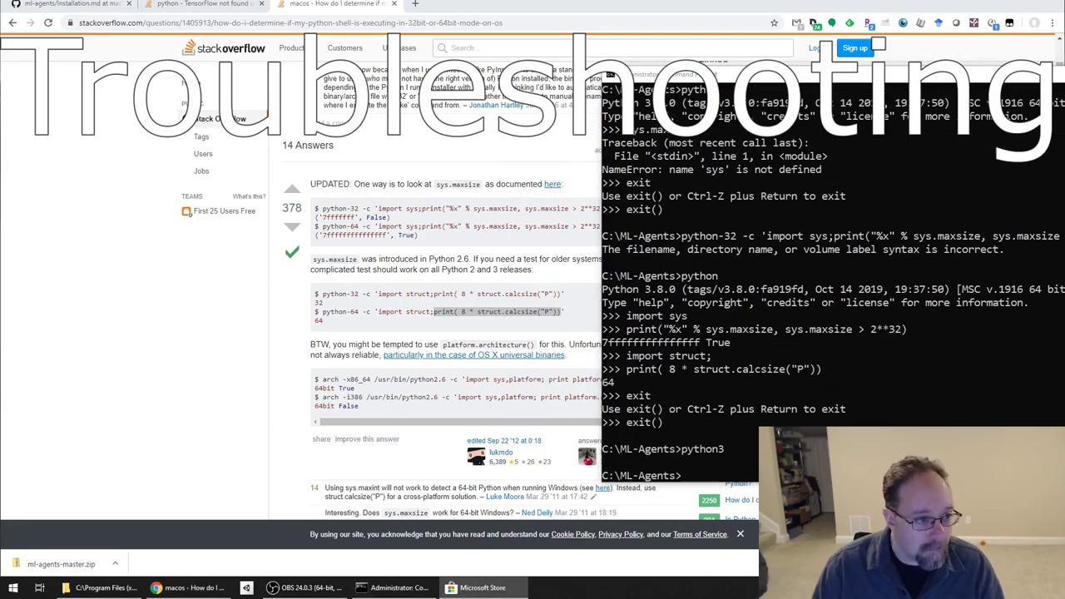
pyautogui.write('import struct;')
pyautogui.press('Return')
pyautogui.write('pip')
pyautogui.press('Return')
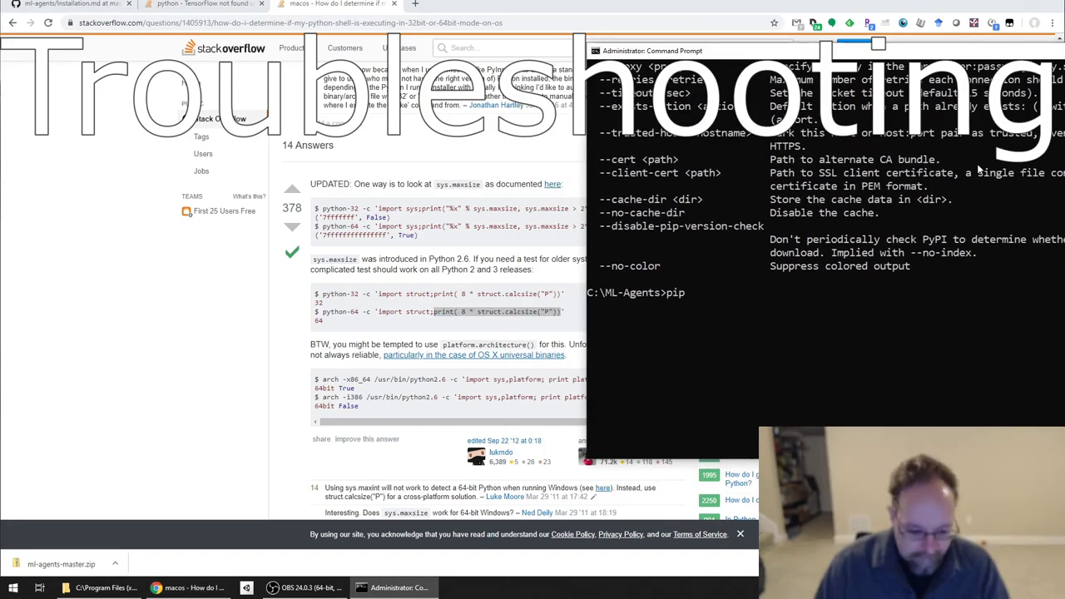
# - Close the extra browser tab, exit python, and run pip3 install --upgrade tensorflow
pyautogui.click(331, 7)
pyautogui.hotkey('ctrl', 'w')
pyautogui.hotkey('alt', 'Tab')
pyautogui.write('exit()')
pyautogui.press('Return')
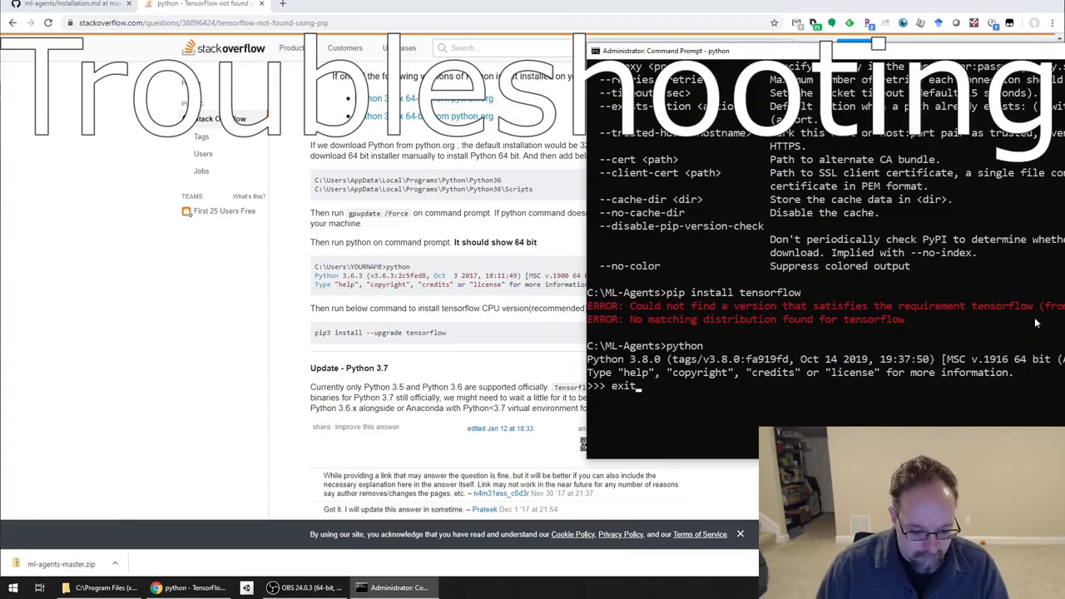
pyautogui.write('pip3 install --upgrade tensorflow')
pyautogui.press('Return')
pyautogui.scroll(-5, 449, 333)
pyautogui.click(449, 333)
# - Go to tensorflow.org and open the Install > pip instructions page
pyautogui.click(592, 302)
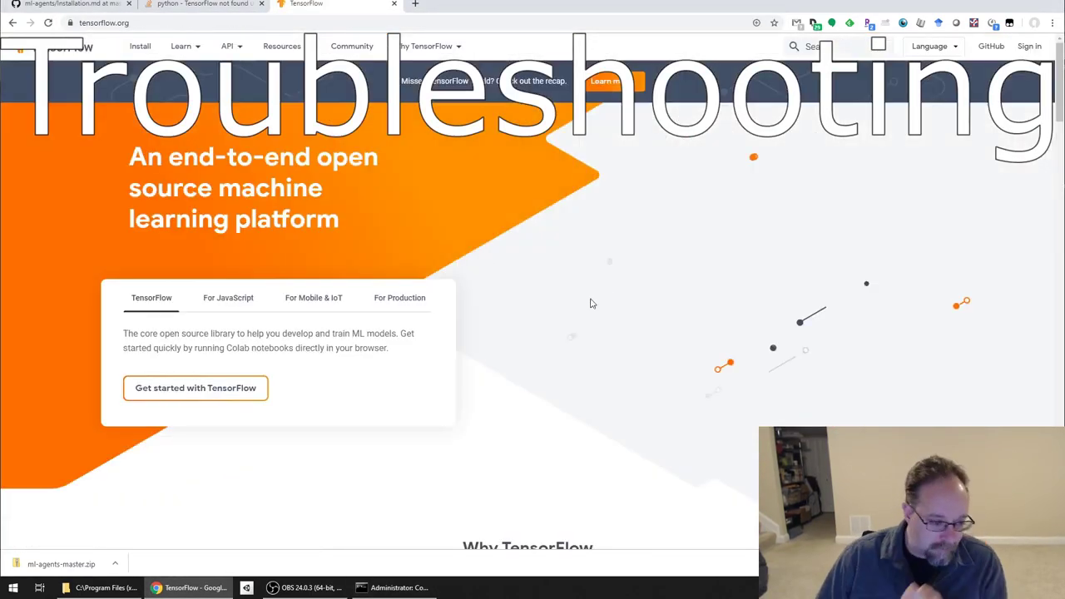
pyautogui.scroll(-10, 119, 314)
pyautogui.click(140, 45)
pyautogui.scroll(-3, 532, 333)
pyautogui.click(352, 313)
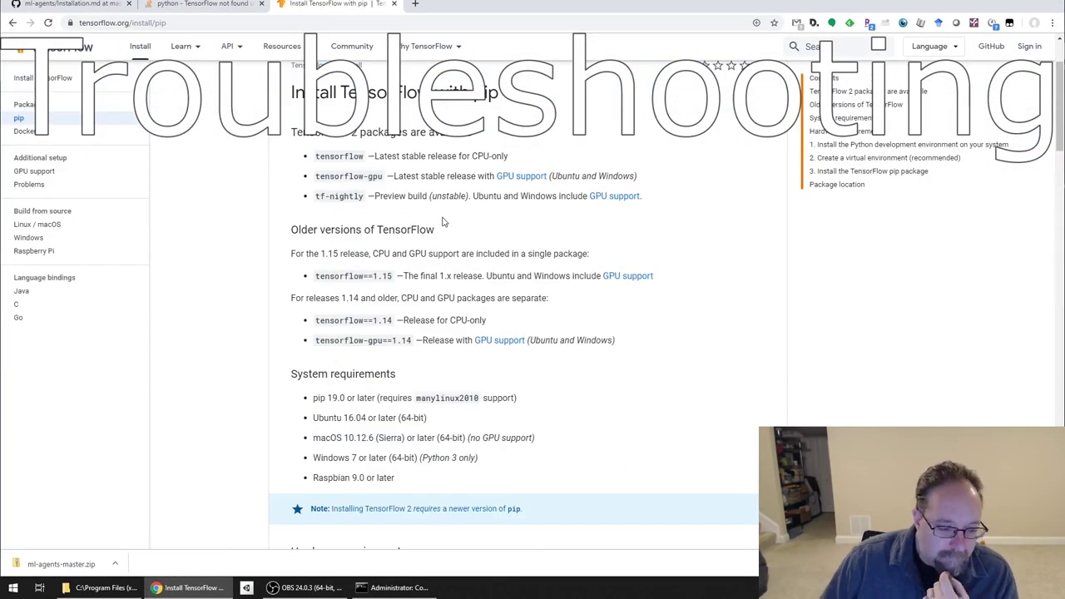
pyautogui.scroll(-5, 279, 217)
pyautogui.scroll(-15, 279, 217)
# - Switch to System install and review the Python-version package table for Windows wheels
pyautogui.click(404, 342)
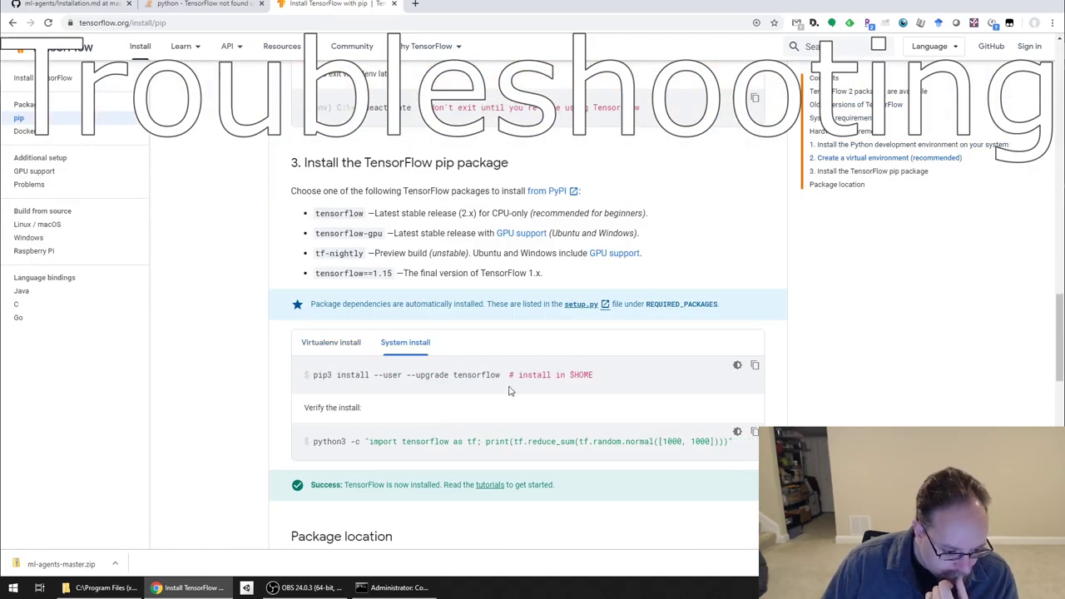
pyautogui.scroll(-4, 347, 304)
pyautogui.scroll(3, 347, 305)
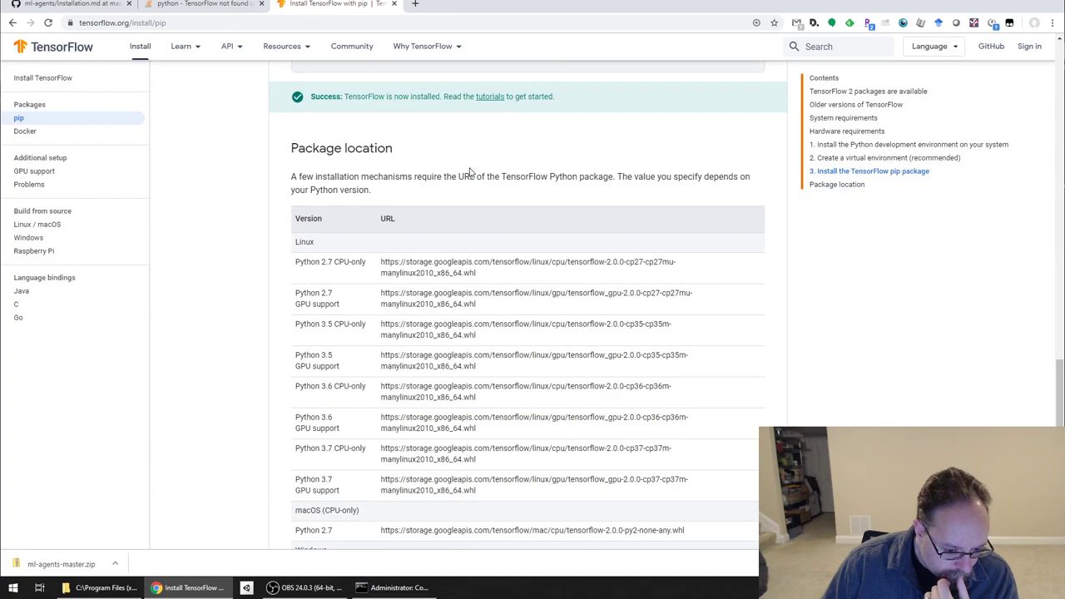
pyautogui.moveTo(469, 176); pyautogui.dragTo(559, 198)
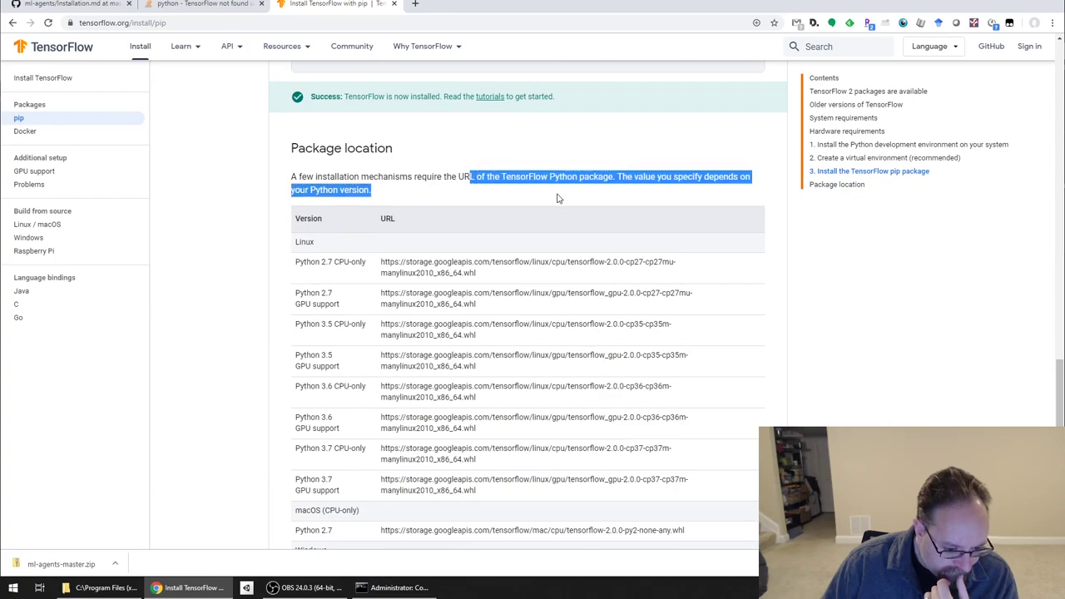
pyautogui.scroll(-3, 319, 228)
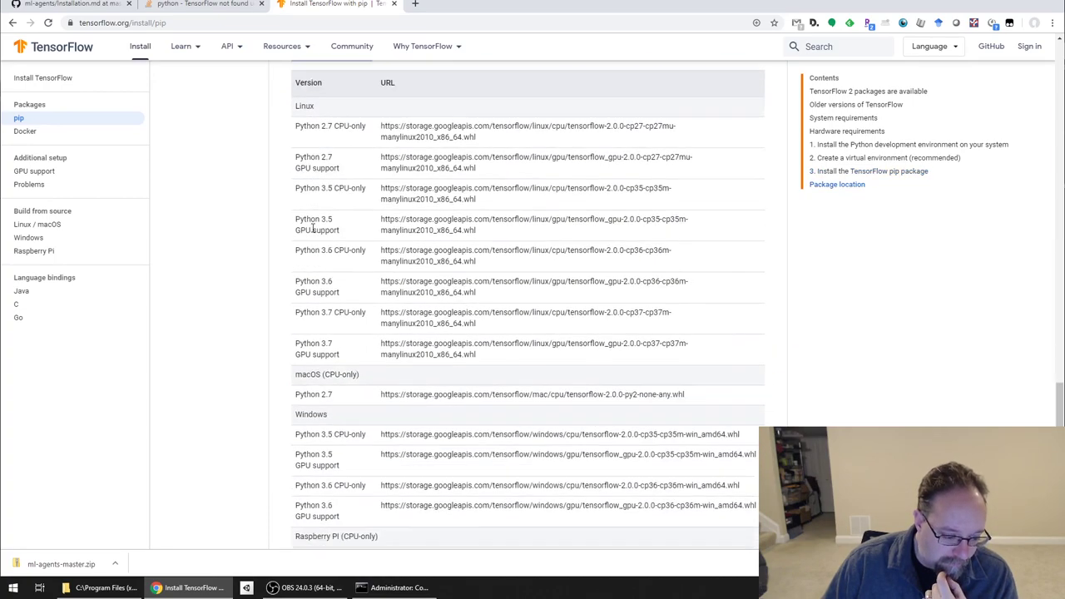
pyautogui.scroll(-2, 318, 228)
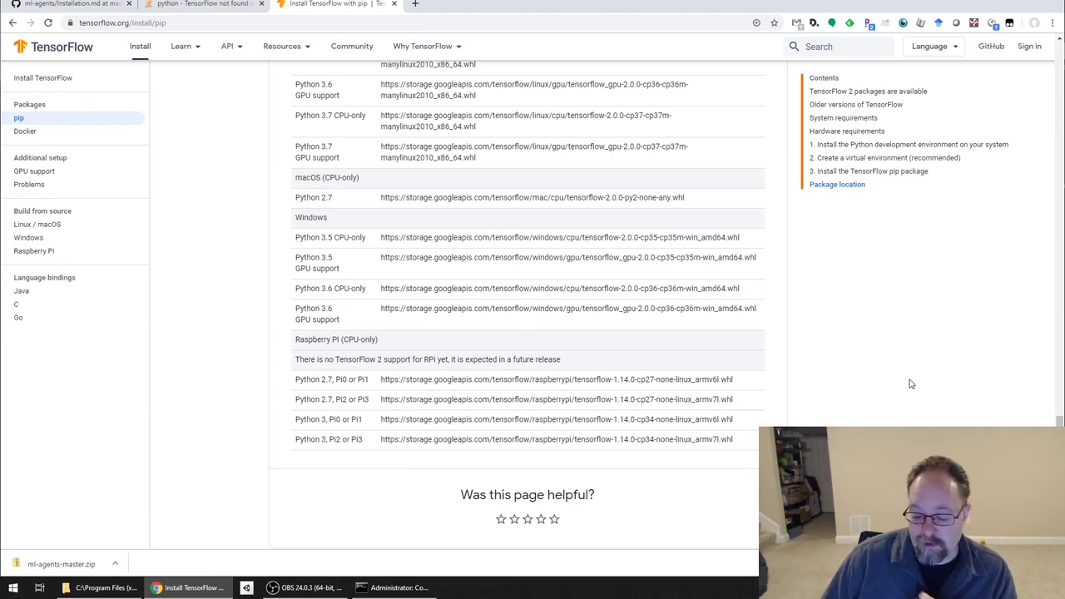
# - Run choco uninstall python3 in the Command Prompt
pyautogui.hotkey('alt', 'Tab')
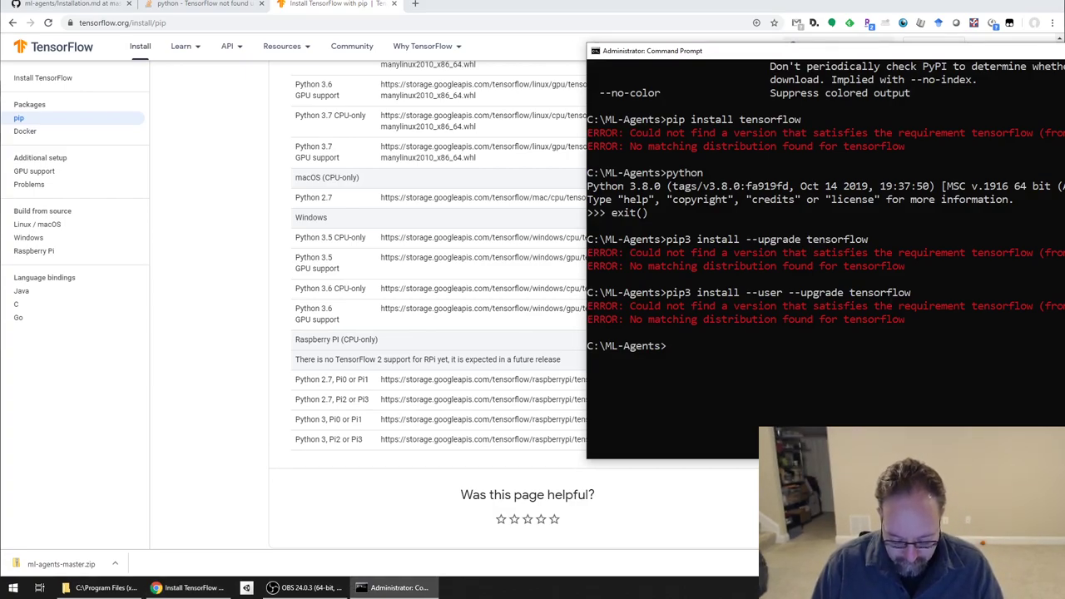
pyautogui.write('choco uninstall ')
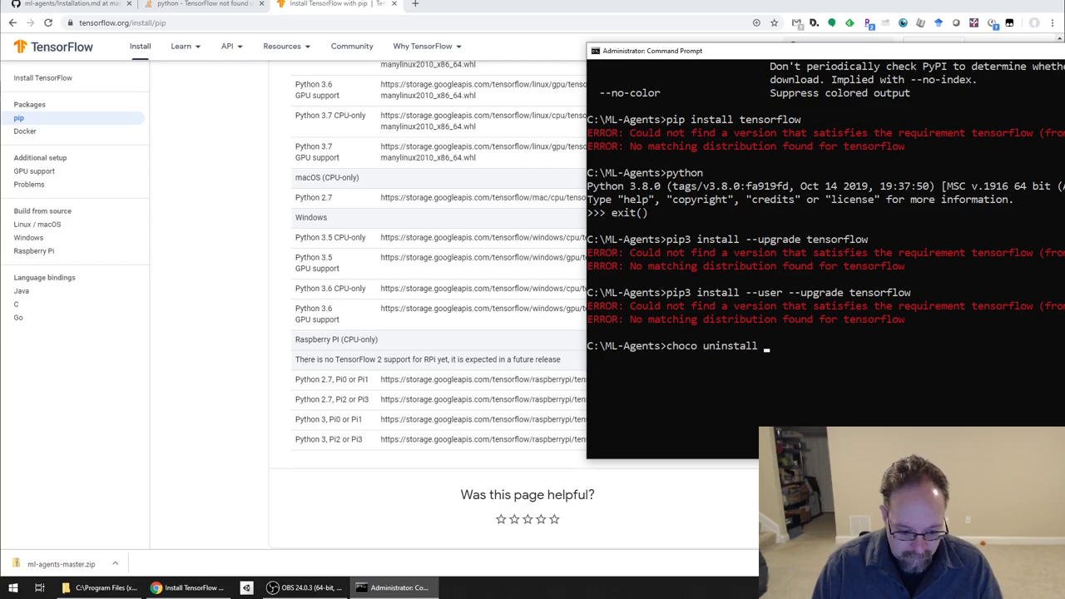
pyautogui.write('python3')
pyautogui.press('Return')
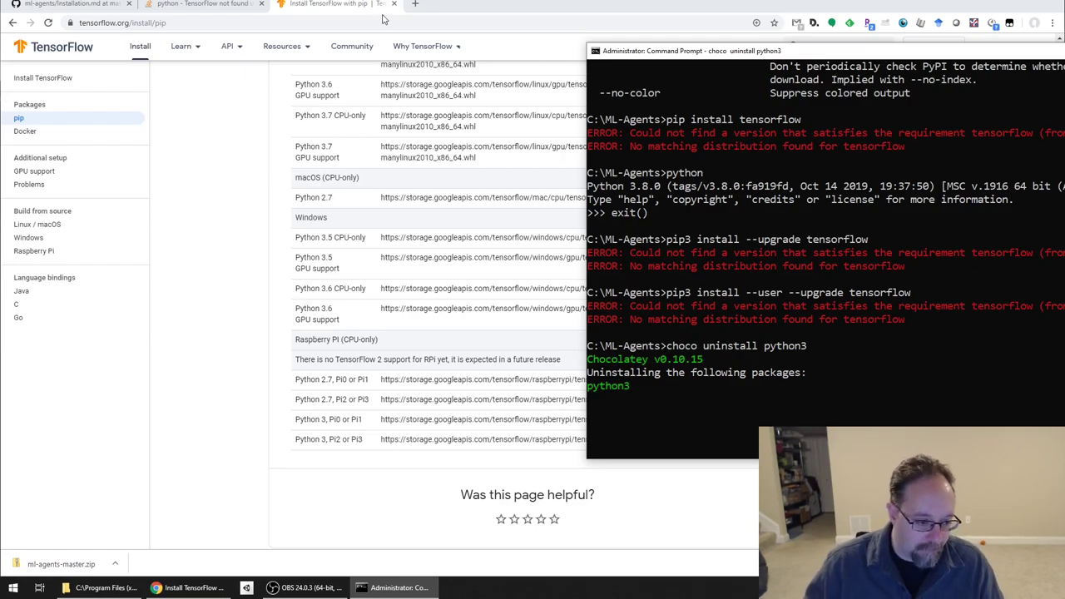
pyautogui.click(422, 5)
pyautogui.click(422, 5)
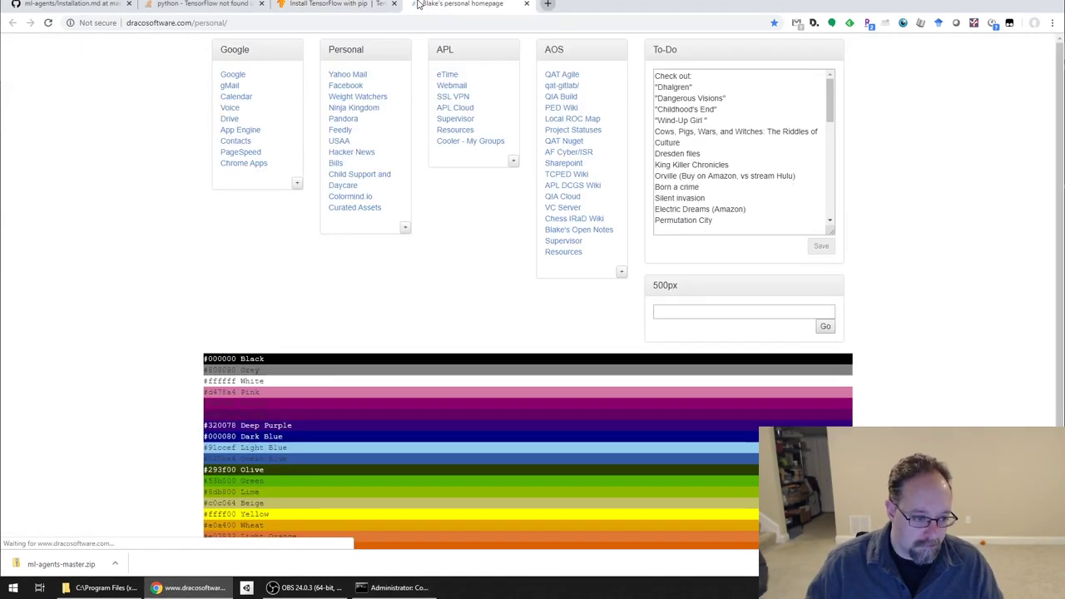
# - Google 'chocolatey install python 3.6' and open the Chocolatey Python 3.6.7 package result
pyautogui.click(337, 4)
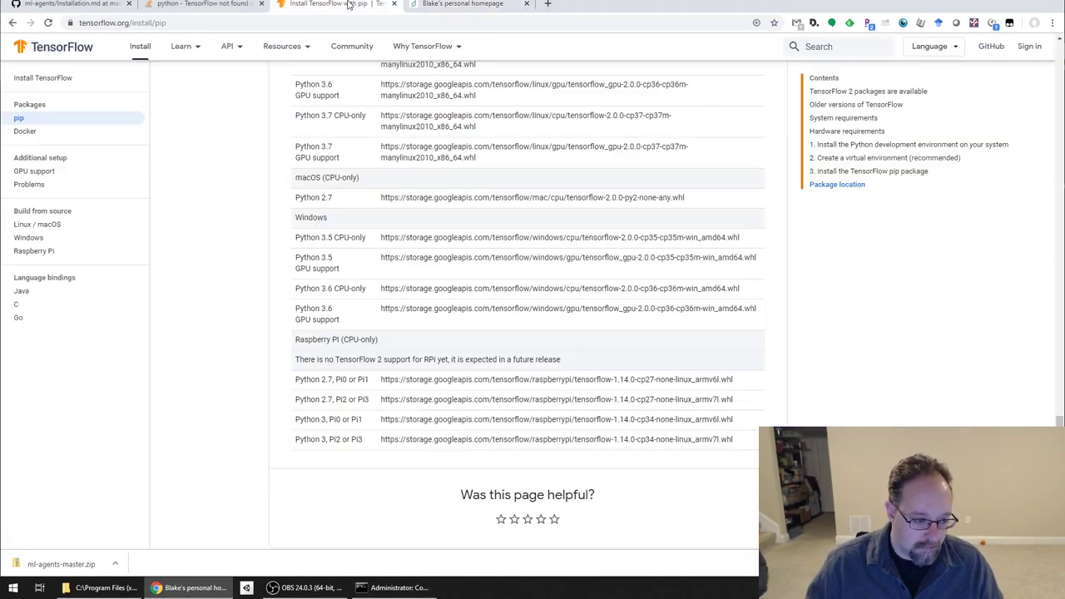
pyautogui.click(462, 4)
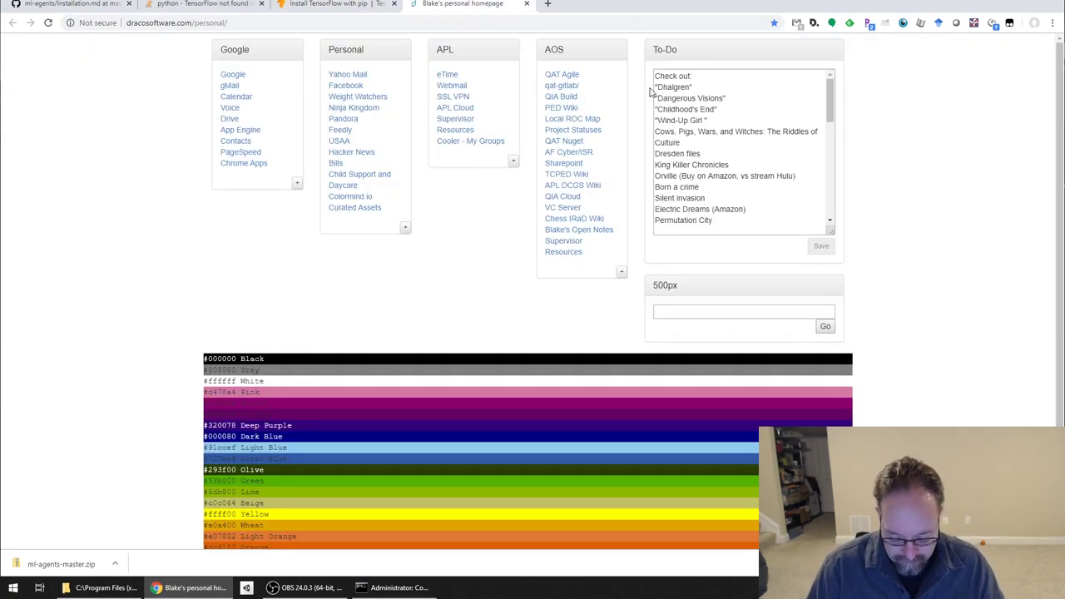
pyautogui.hotkey('ctrl', 'l')
pyautogui.write('chocolatey ')
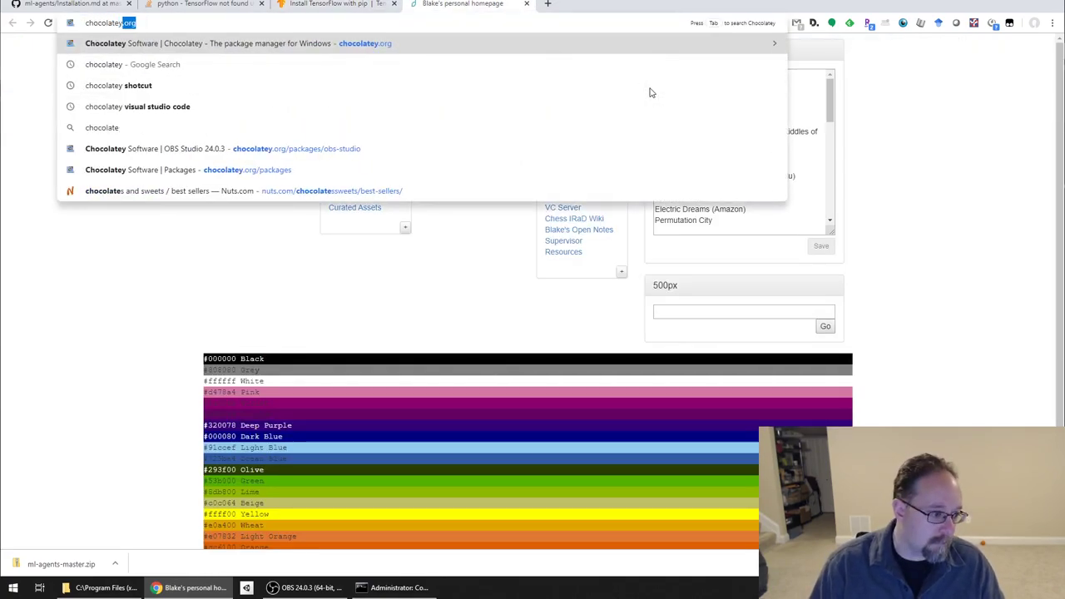
pyautogui.write('install')
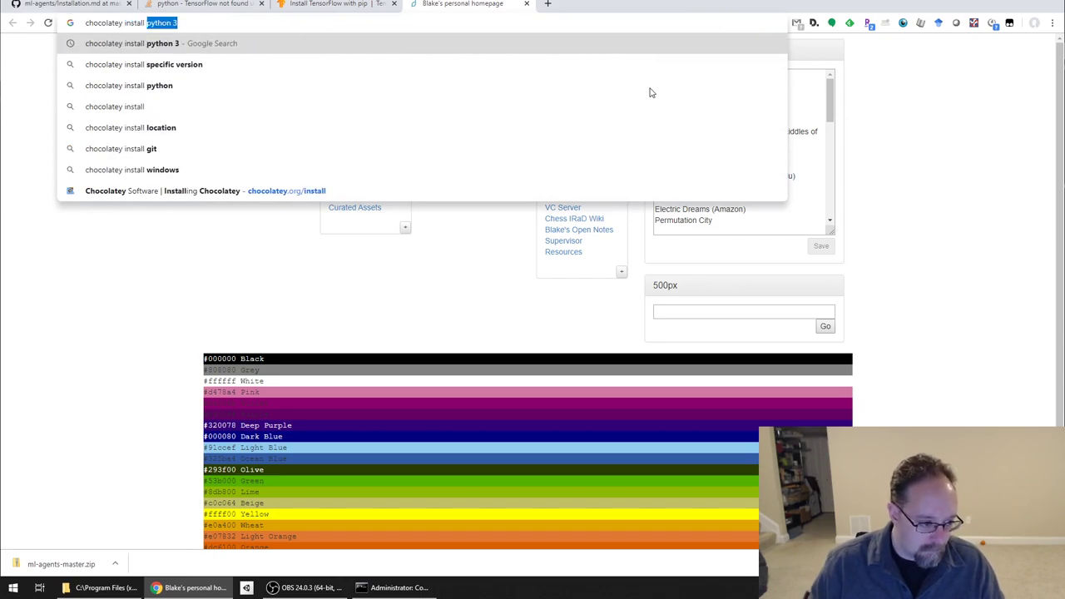
pyautogui.press('Right')
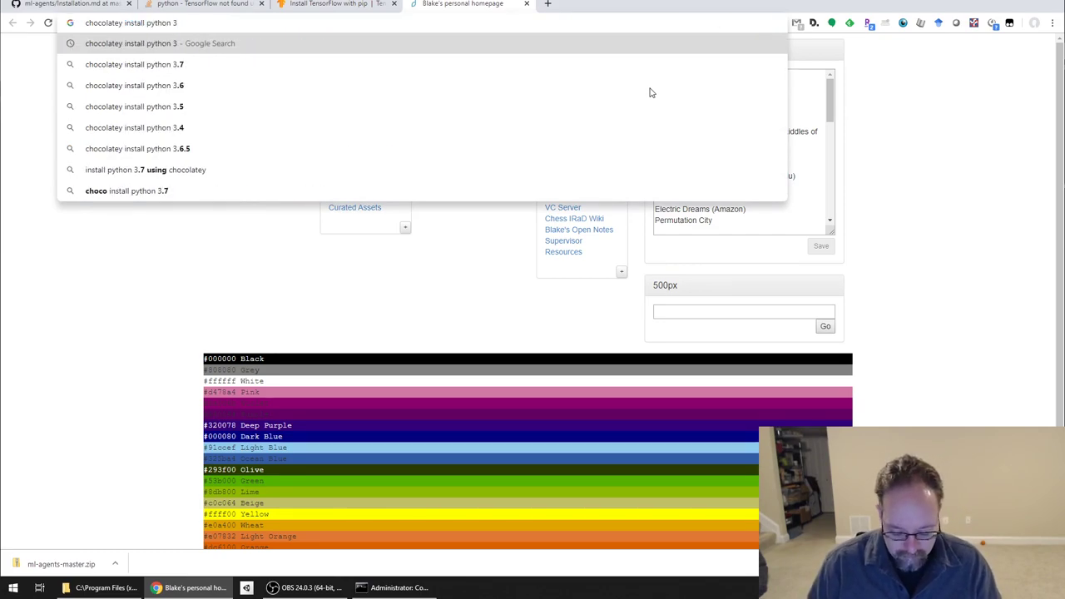
pyautogui.write('.6')
pyautogui.press('Return')
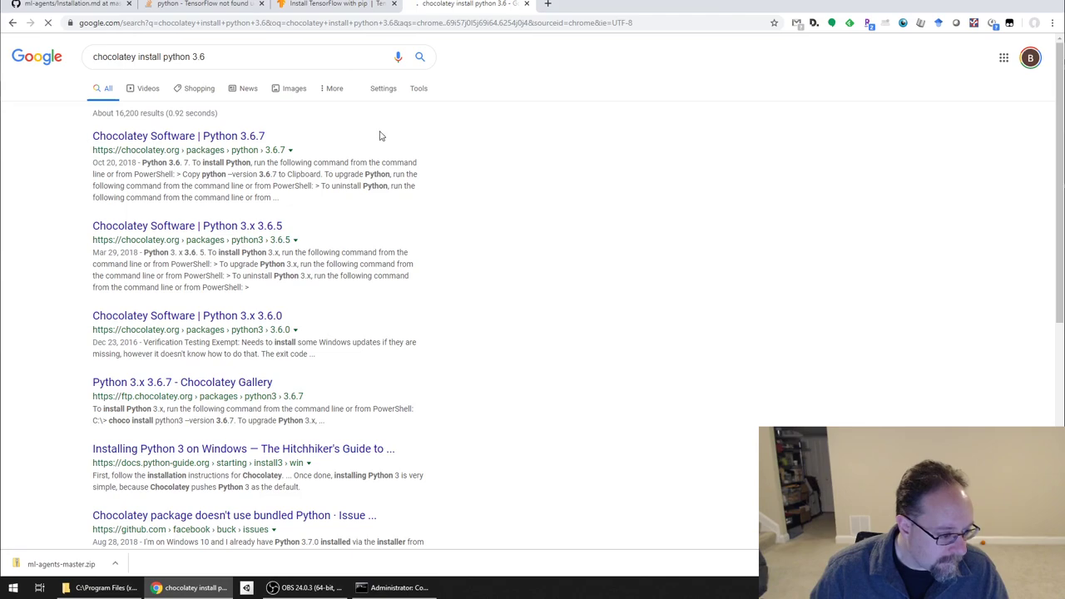
pyautogui.click(222, 139)
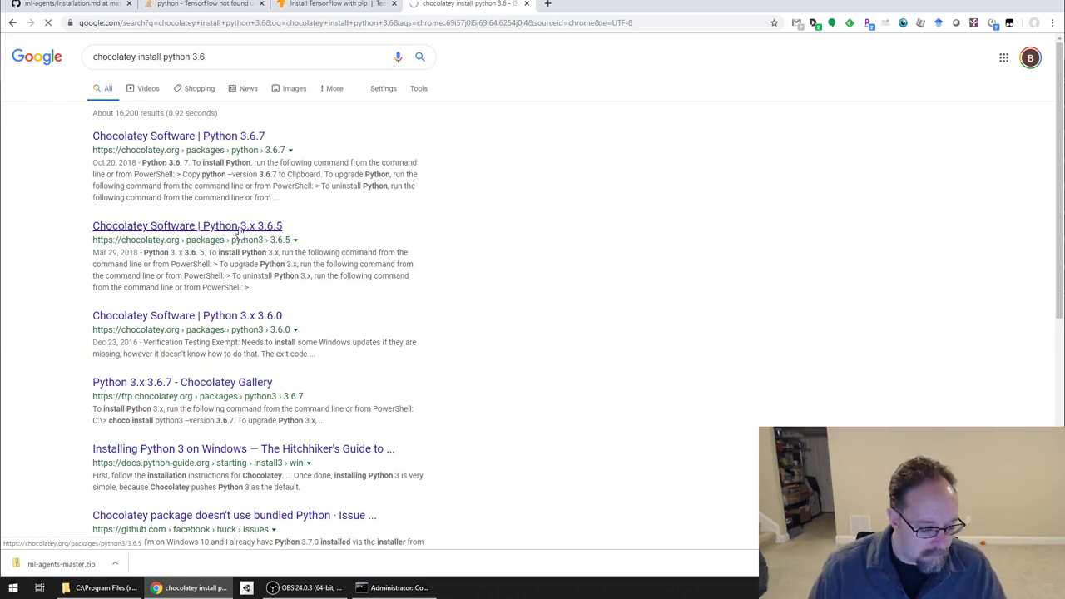
pyautogui.click(250, 137)
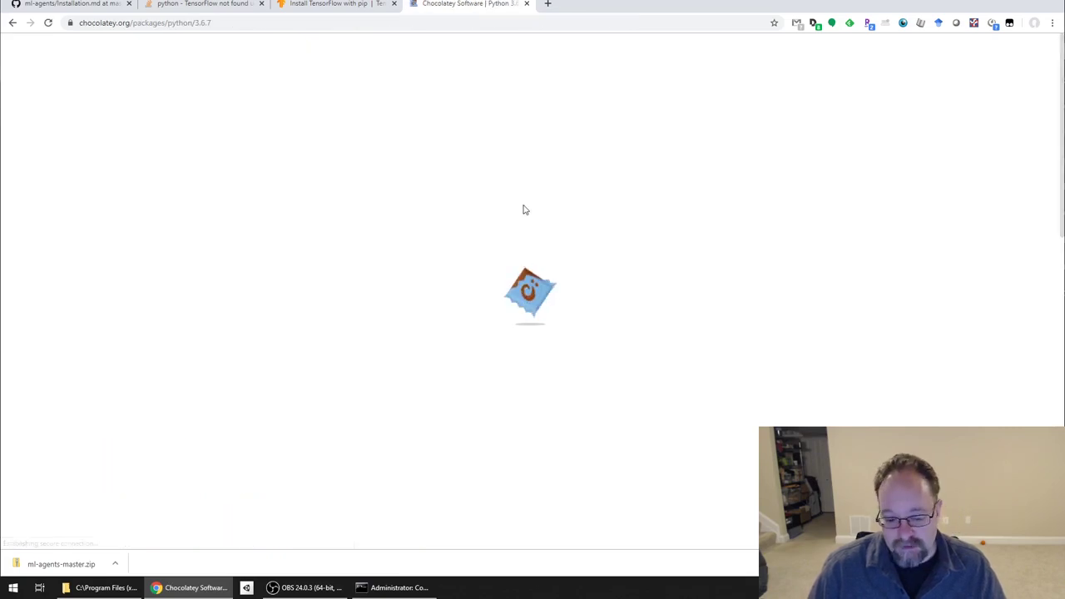
# - Copy 'choco install python --version=3.6.7' from the package page and paste it into Command Prompt
pyautogui.scroll(-2, 651, 387)
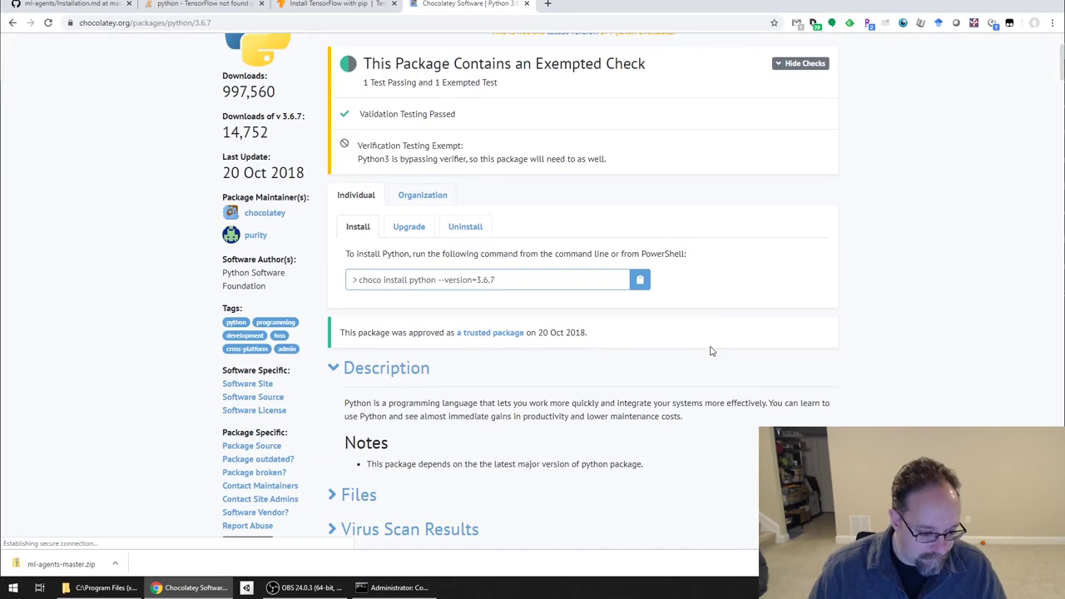
pyautogui.scroll(1, 760, 331)
pyautogui.scroll(-3, 761, 325)
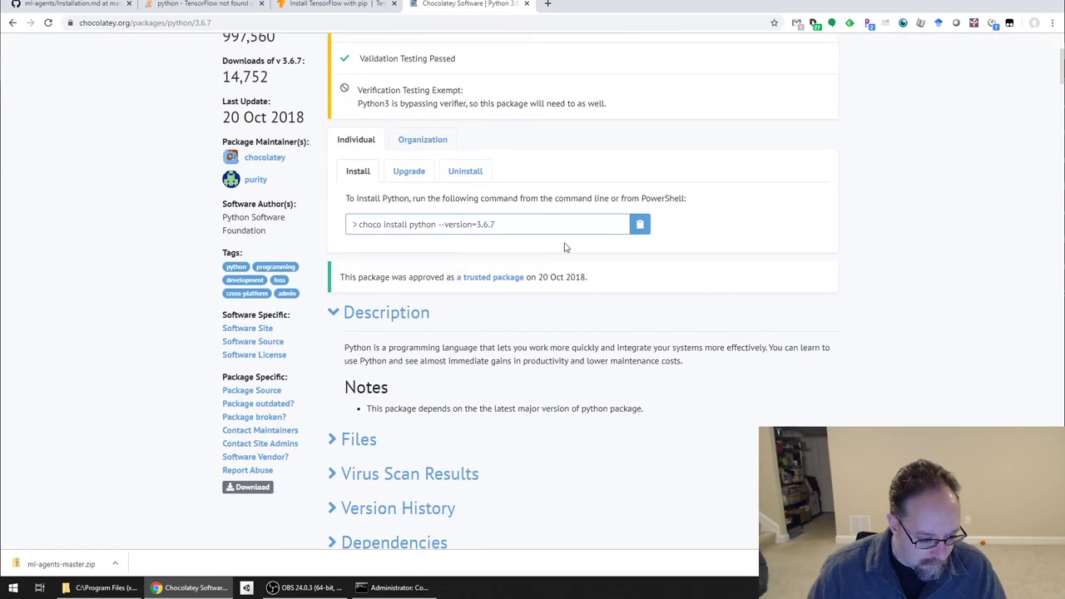
pyautogui.moveTo(522, 223); pyautogui.dragTo(360, 232)
pyautogui.hotkey('ctrl', 'c')
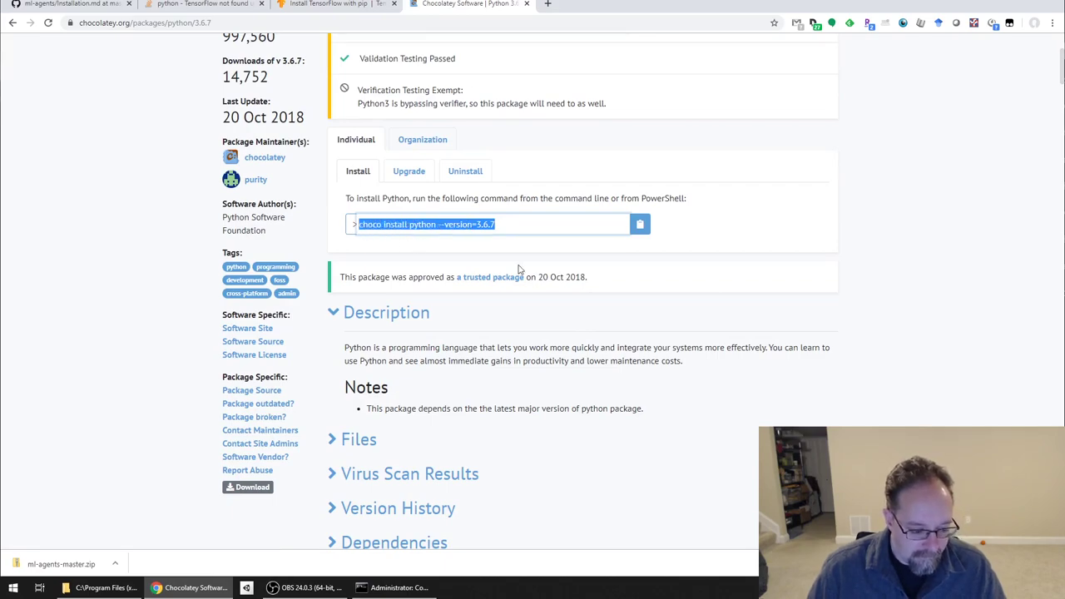
pyautogui.hotkey('alt', 'Tab')
pyautogui.rightClick(976, 357)
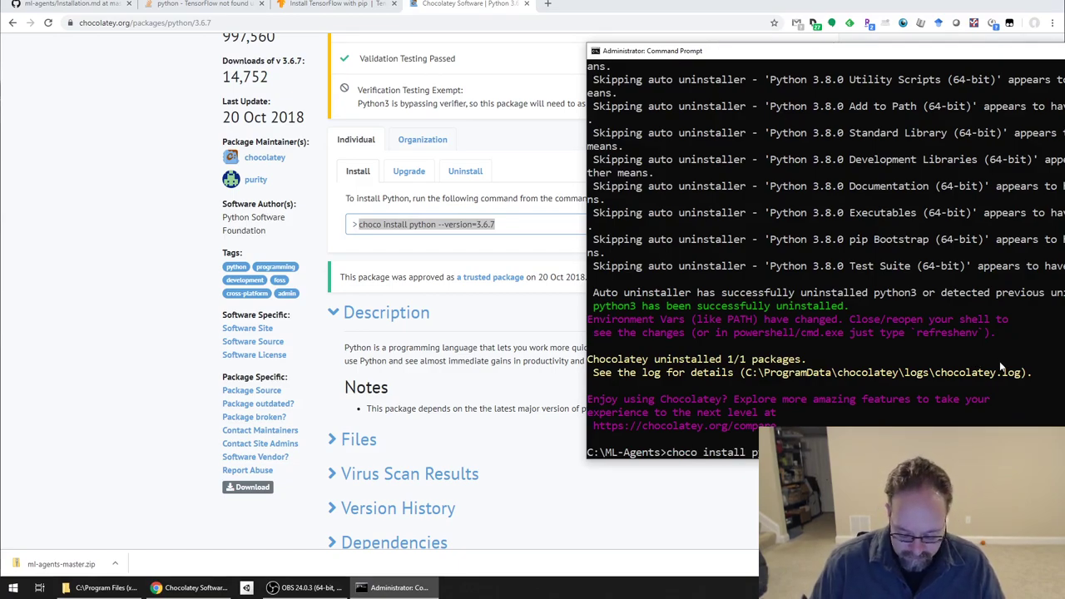
# - Run the Chocolatey install of Python 3.6.7 and approve its install script with y
pyautogui.press('Return')
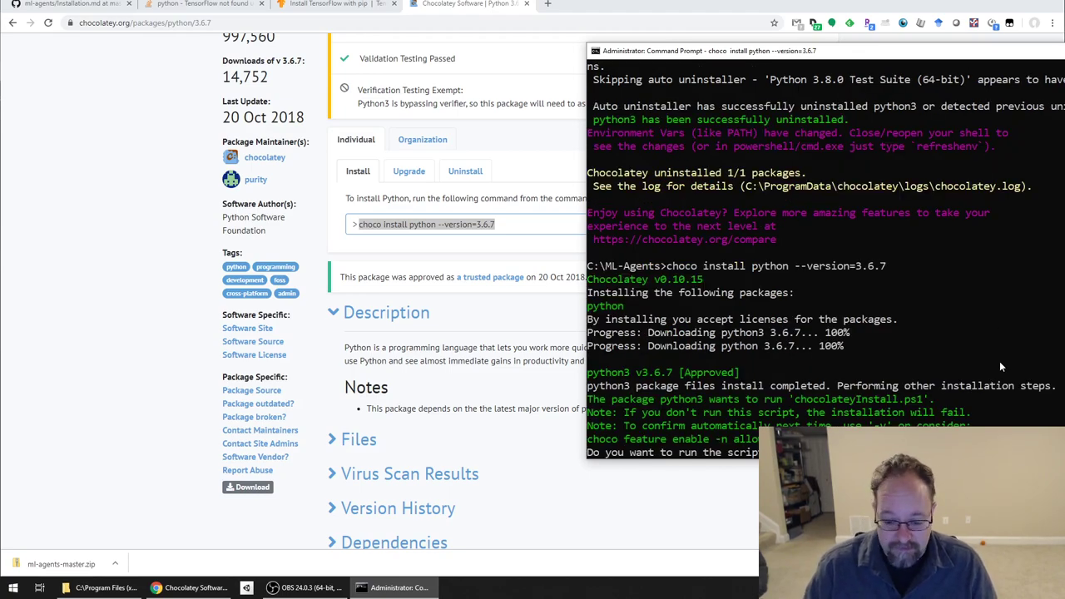
pyautogui.moveTo(1064, 54); pyautogui.dragTo(768, 50)
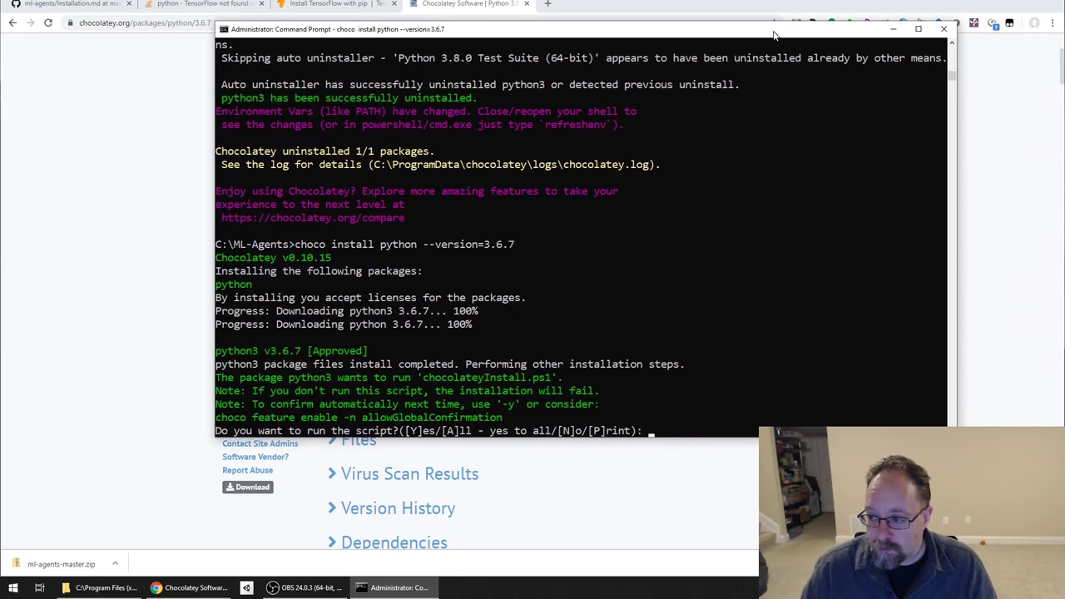
pyautogui.write('y')
pyautogui.press('Return')
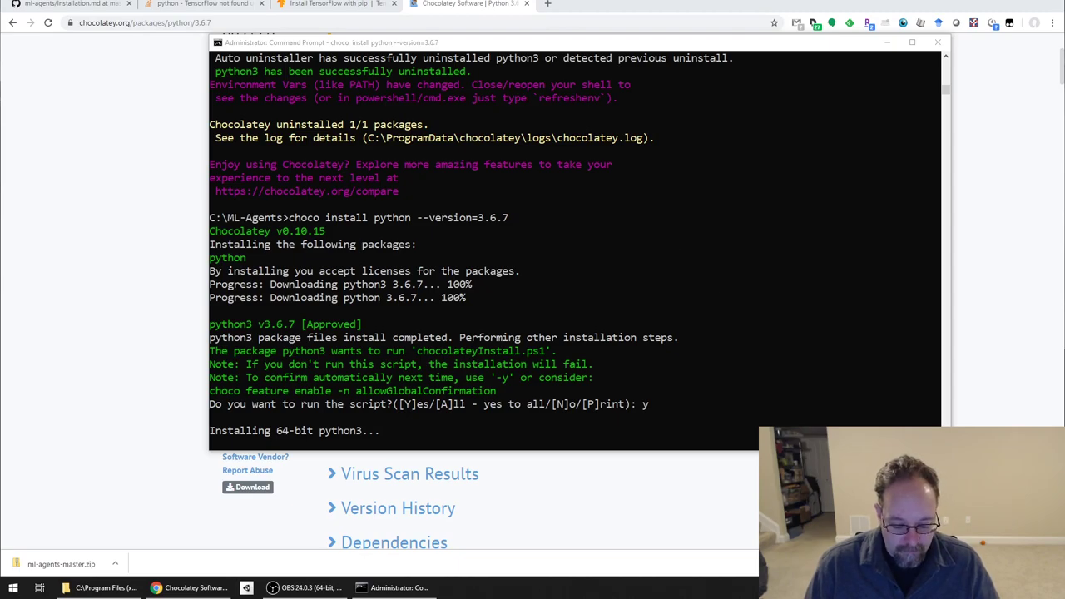
# - Close the Program Files Explorer window while the install continues
pyautogui.hotkey('alt', 'Tab')
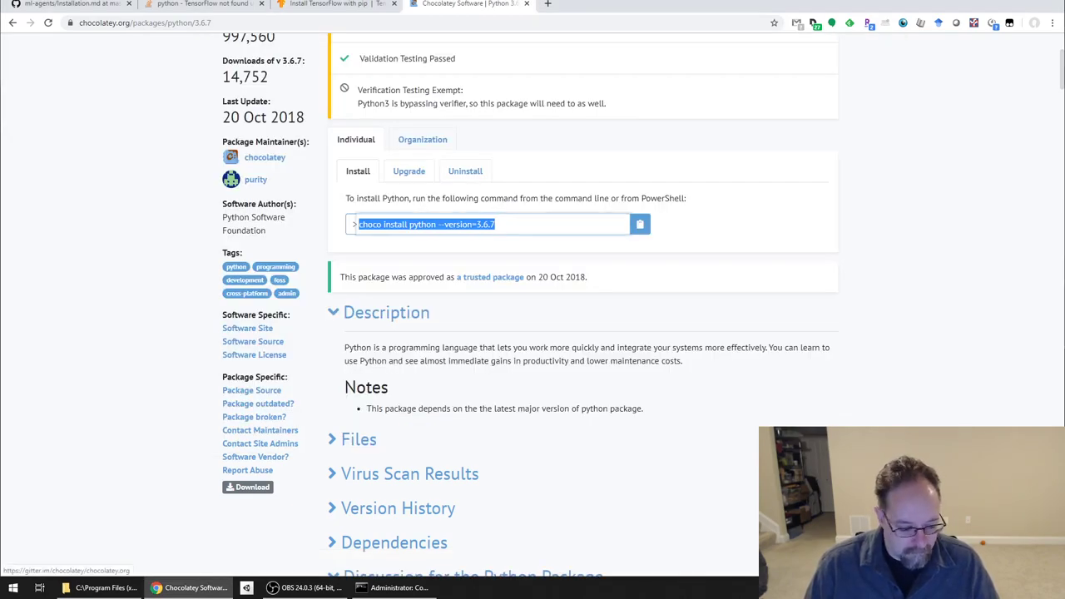
pyautogui.hotkey('alt', 'Tab')
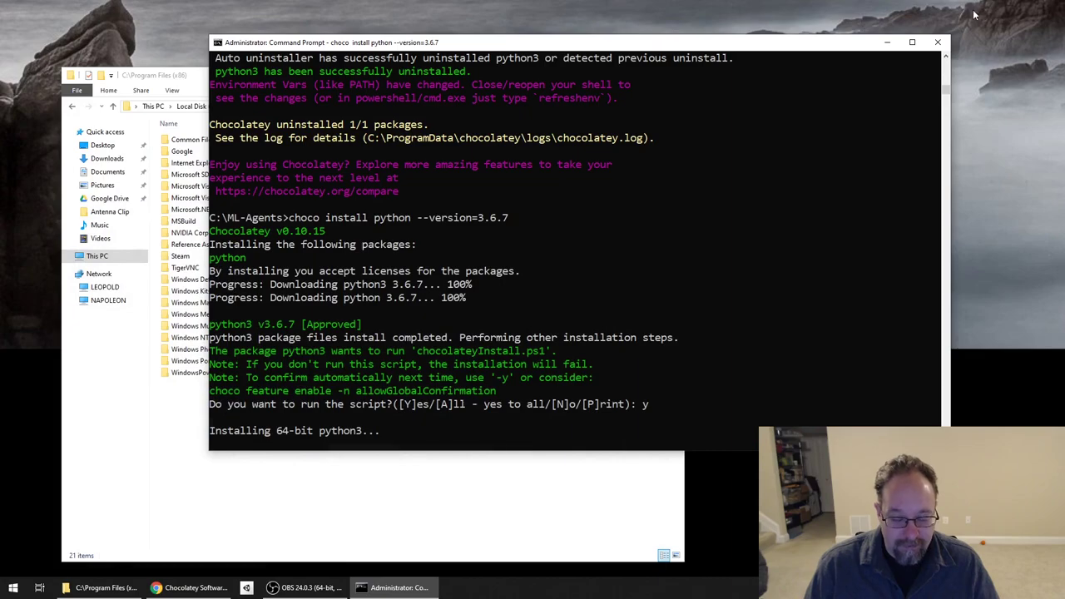
pyautogui.click(342, 509)
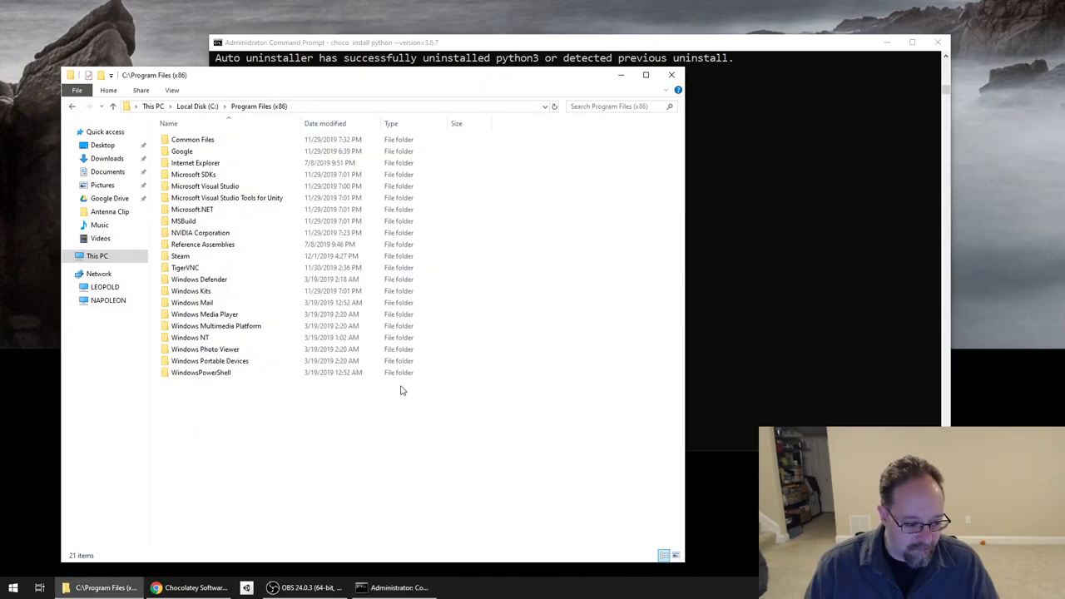
pyautogui.click(672, 74)
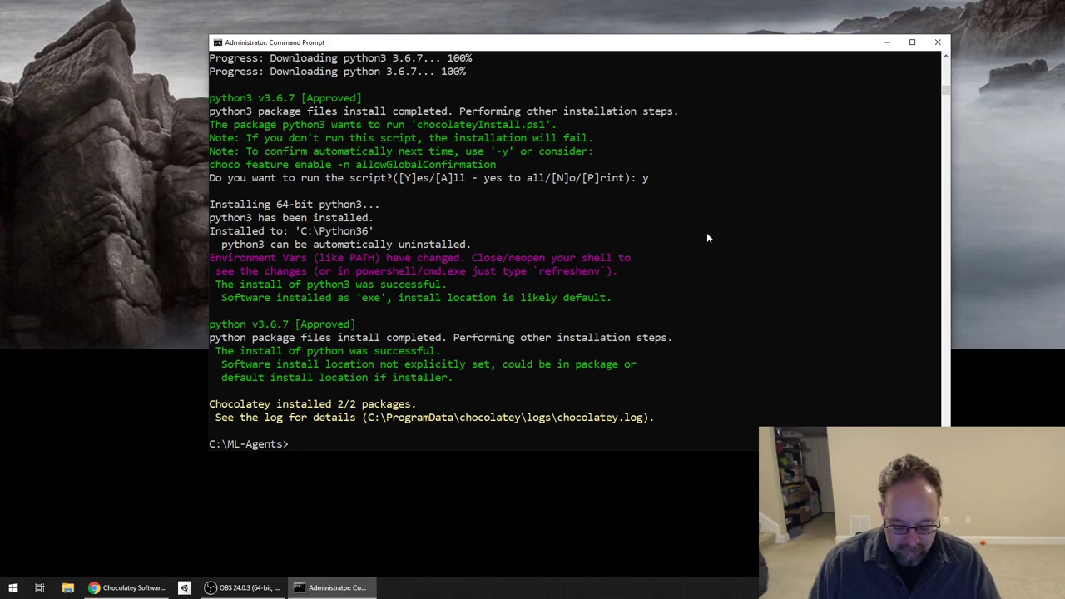
# - Enter 'pip install ml-agents' and check it against the guide's 'Install Python and mlagents Package' section
pyautogui.write('pip')
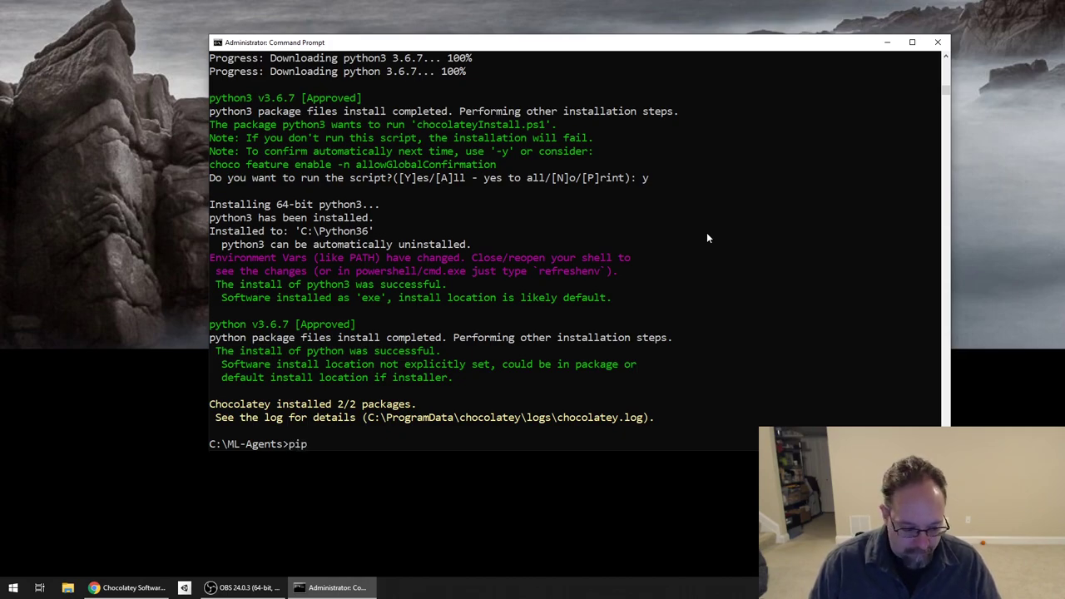
pyautogui.write(' install ml-agents')
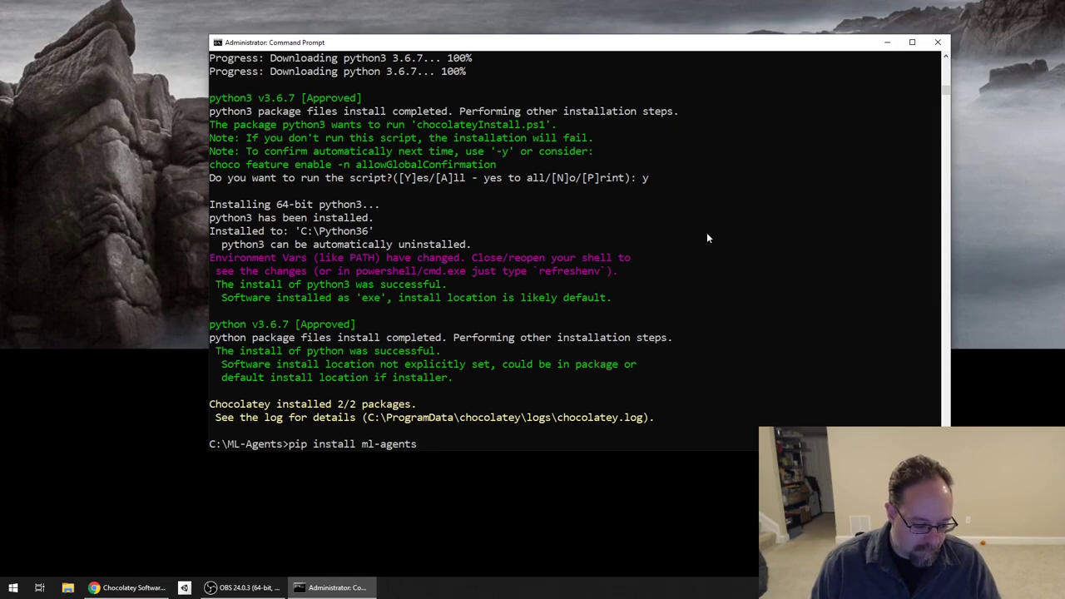
pyautogui.click(129, 588)
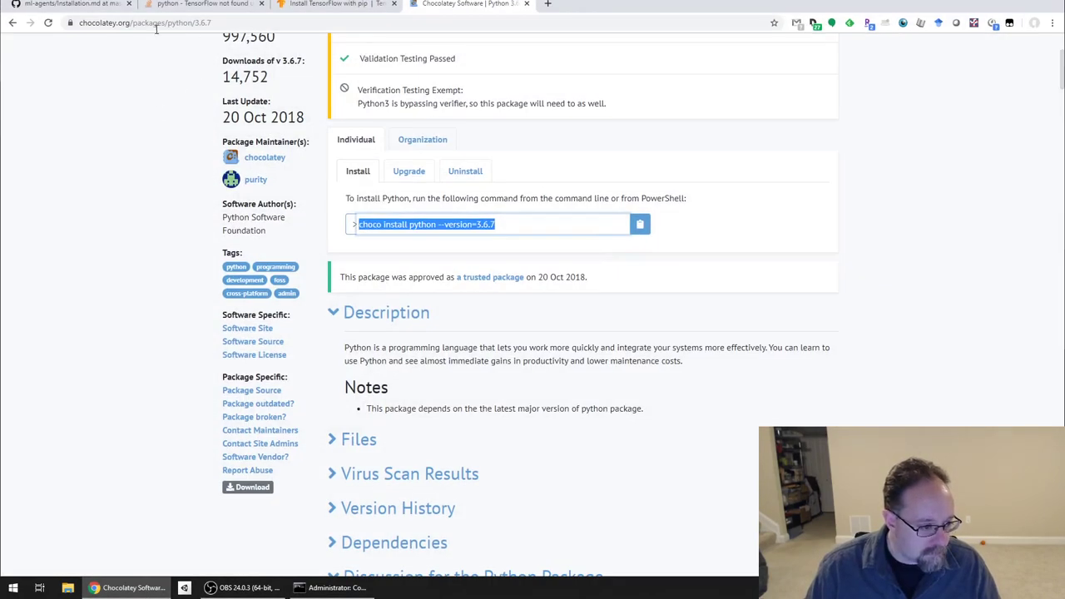
pyautogui.click(104, 4)
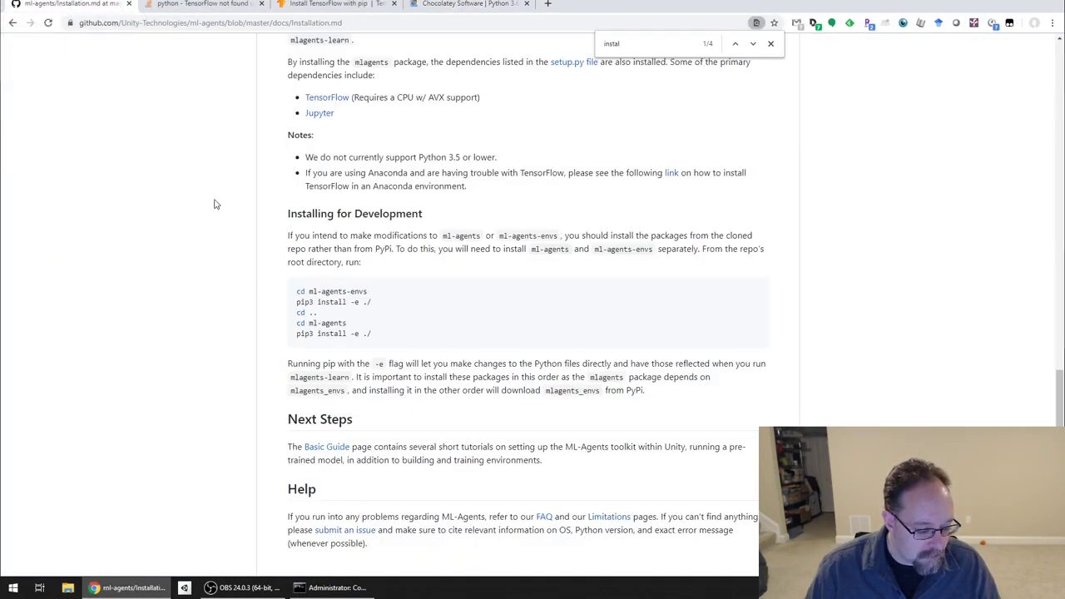
pyautogui.scroll(6, 499, 278)
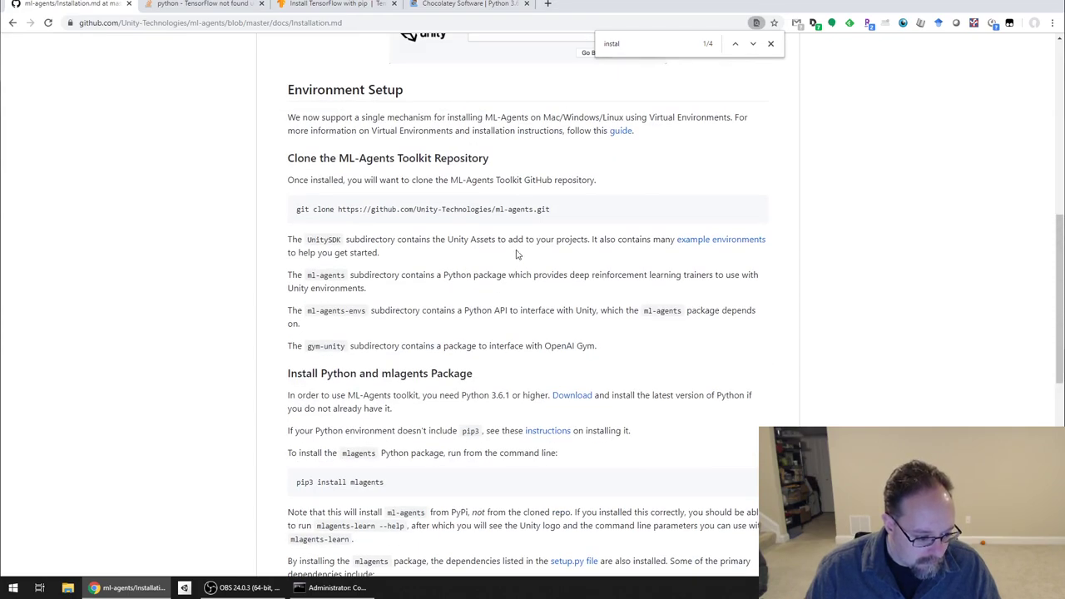
pyautogui.scroll(7, 517, 254)
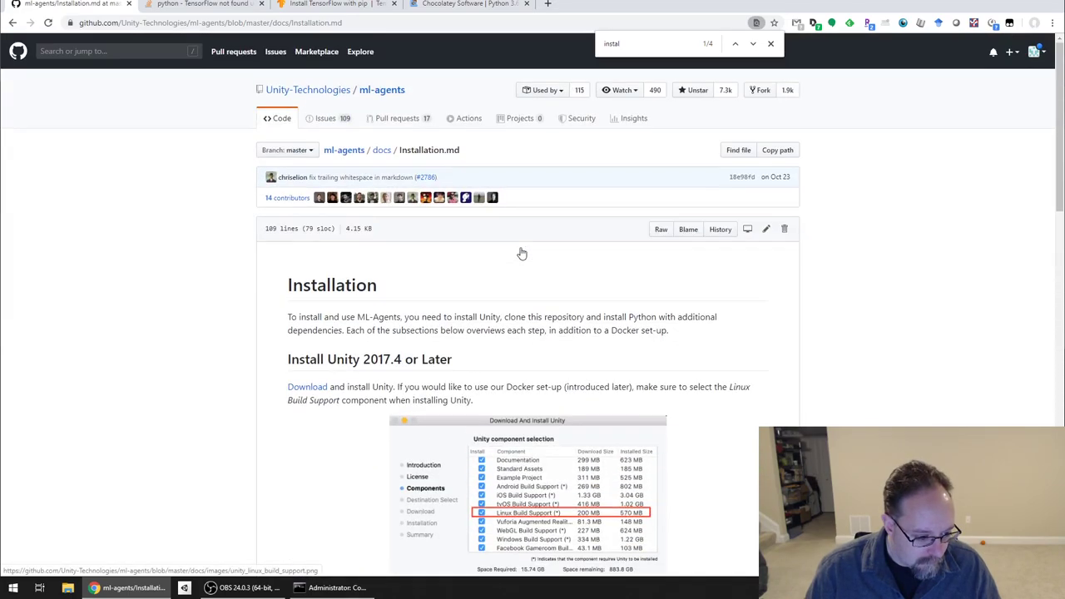
pyautogui.scroll(-7, 522, 253)
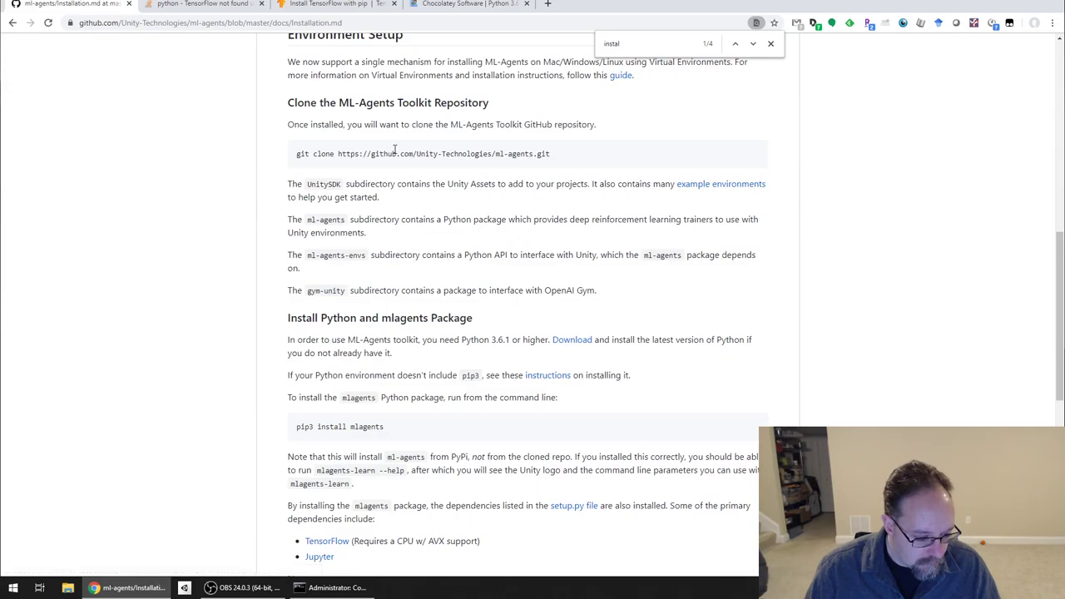
pyautogui.scroll(-2, 426, 255)
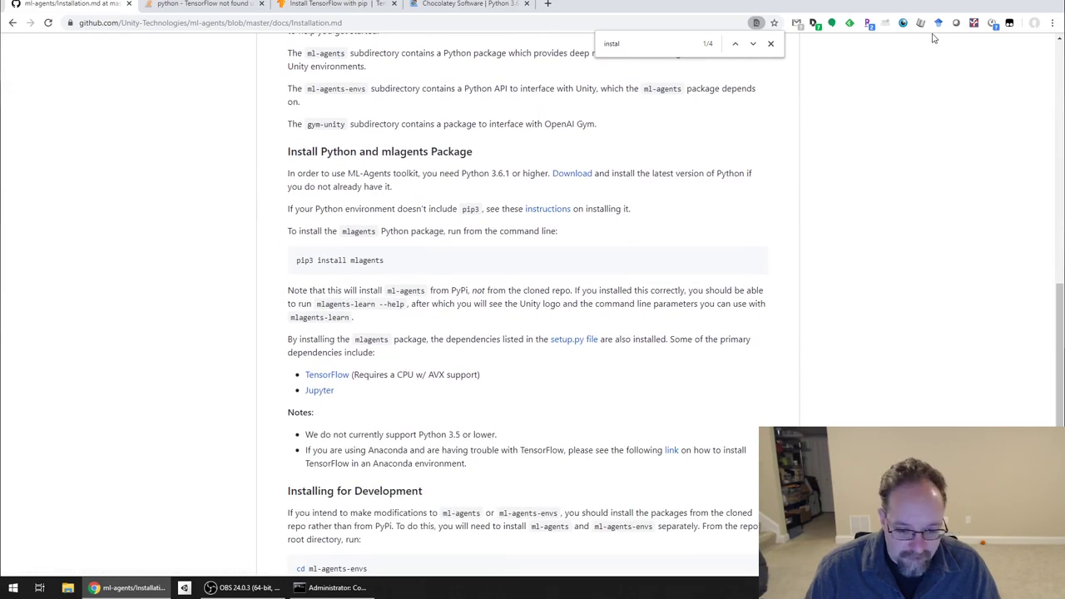
pyautogui.hotkey('alt', 'Tab')
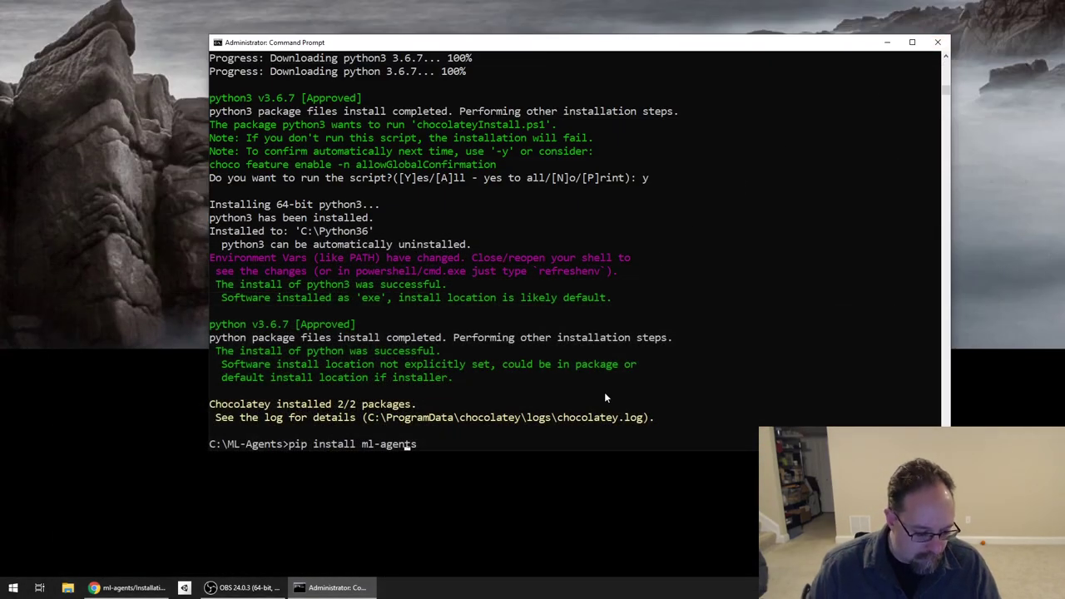
# - Correct the command to 'pip install mlagents', run it, and exit after the launcher error
pyautogui.press('Left')
pyautogui.press('Left')
pyautogui.press('Left')
pyautogui.press('Left')
pyautogui.press('Left')
pyautogui.press('Left')
pyautogui.press('BackSpace')
pyautogui.press('Return')
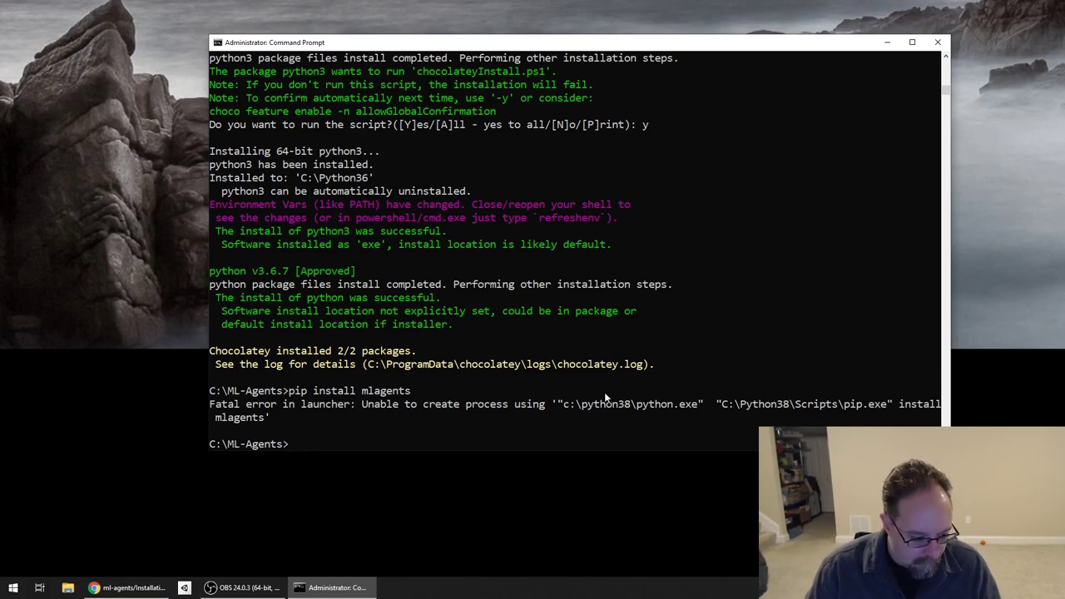
pyautogui.write('exit')
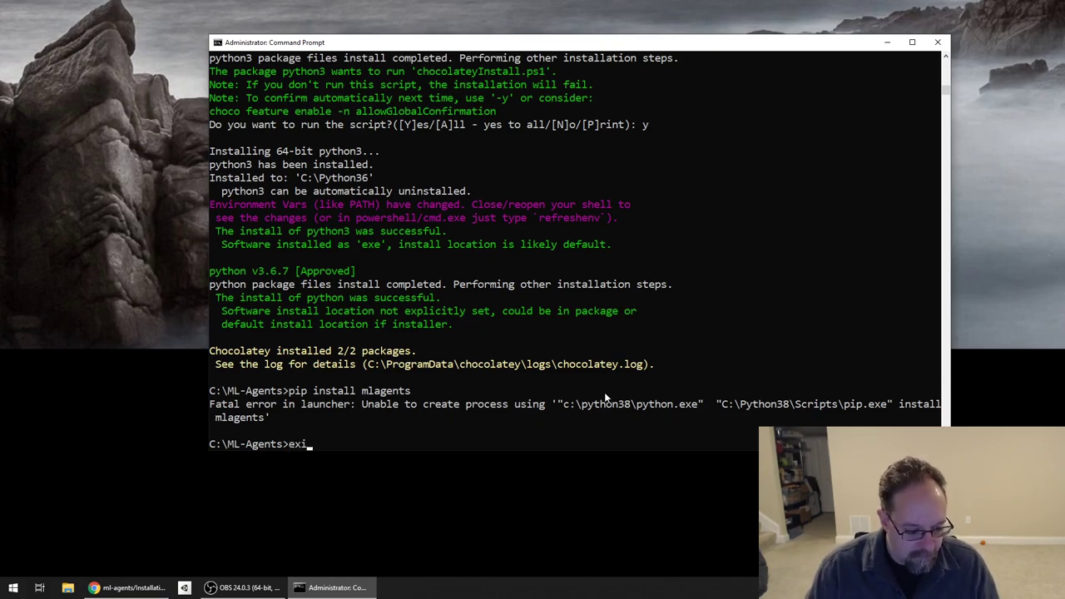
pyautogui.press('Return')
# - Start Command Prompt as administrator and change to C:\ML-Agents
pyautogui.click(13, 588)
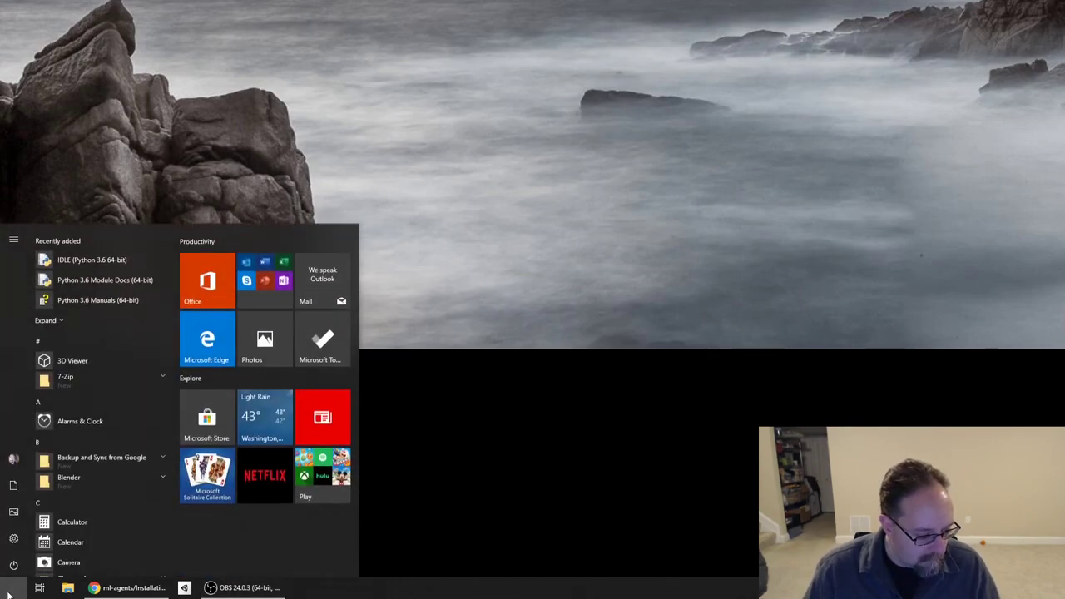
pyautogui.write('cmd')
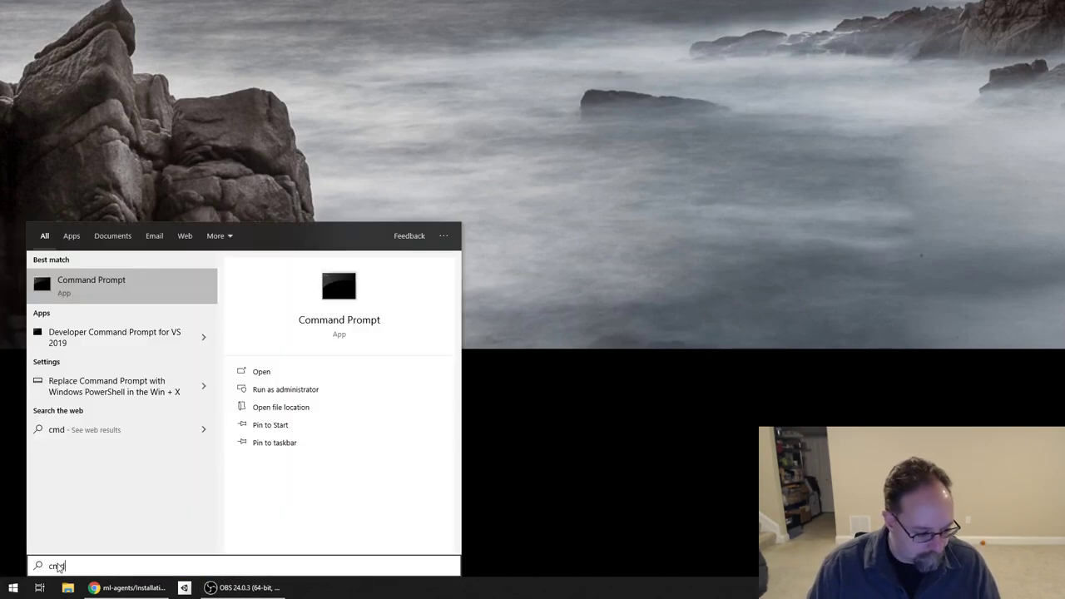
pyautogui.rightClick(64, 283)
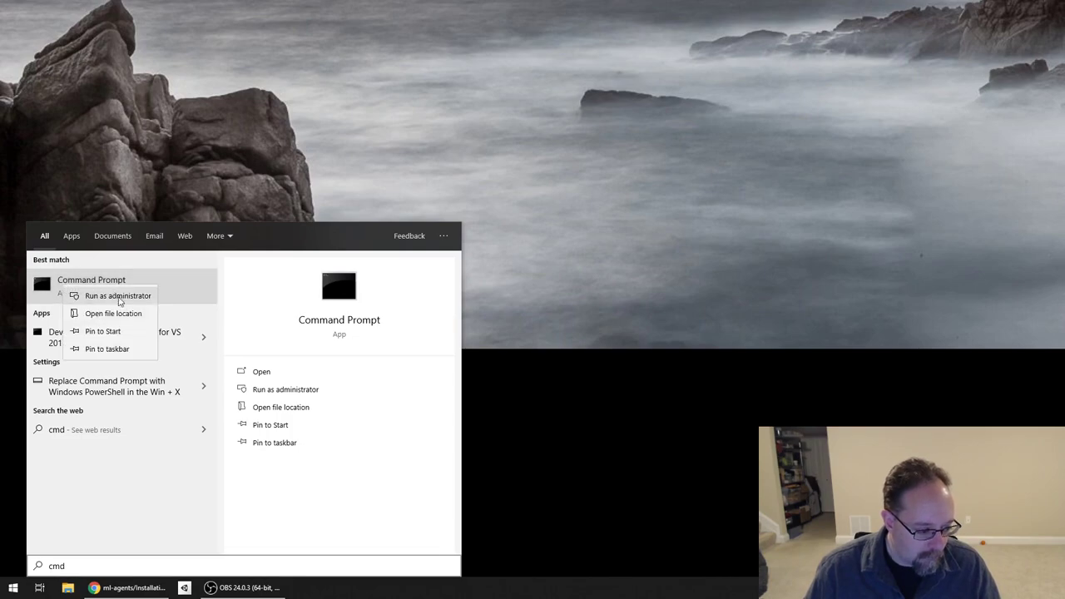
pyautogui.click(94, 295)
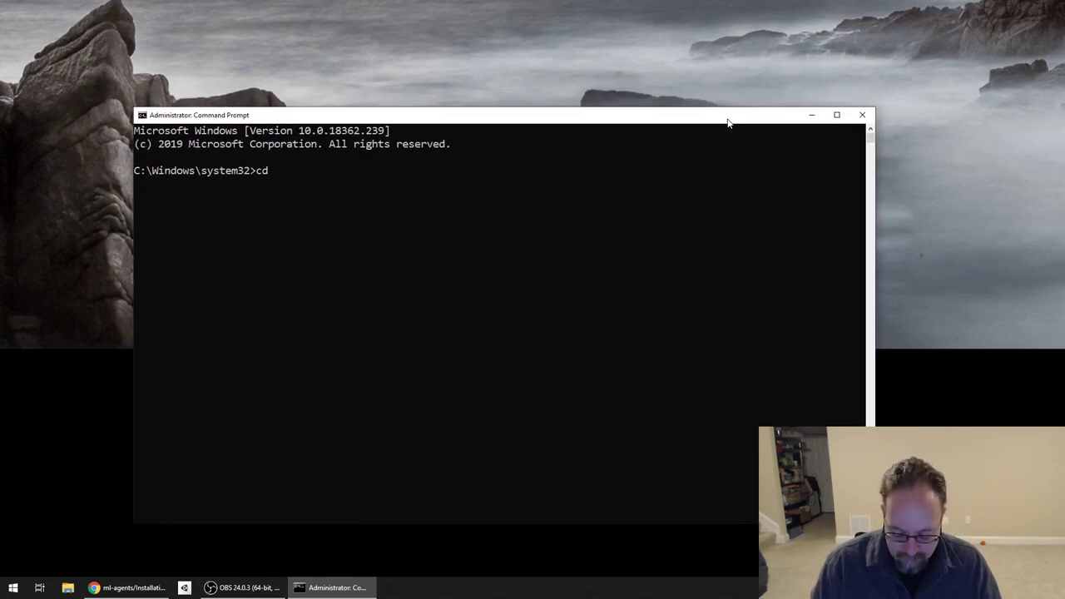
pyautogui.write('cd \\ML-Agents')
pyautogui.press('Return')
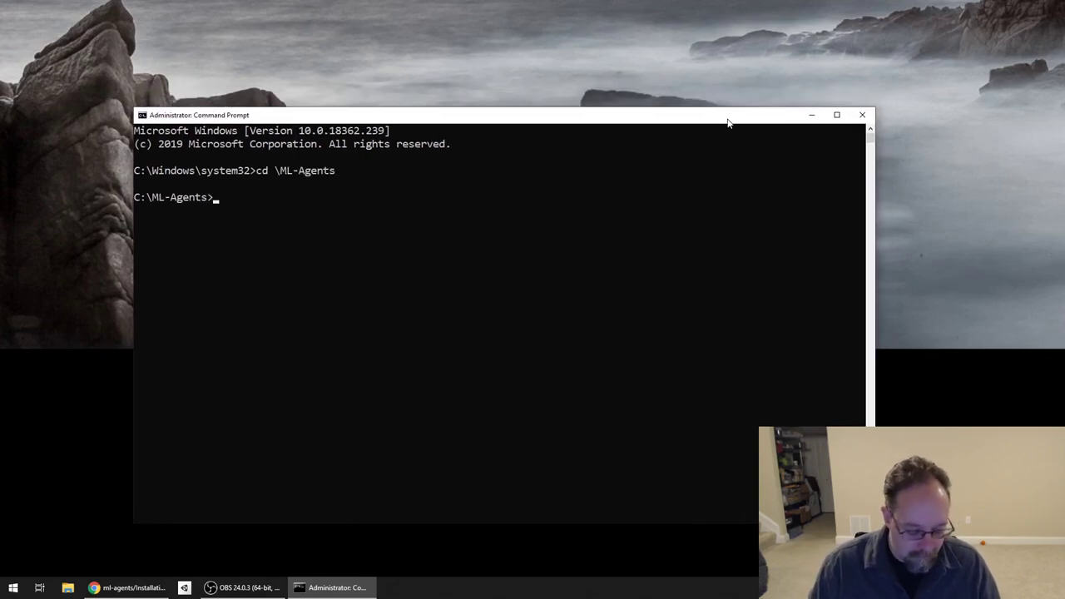
# - List C:\ML-Agents with dir, then run 'pip install mlagents' to download TensorFlow 1.15.0 and other dependencies
pyautogui.write('dir')
pyautogui.press('Return')
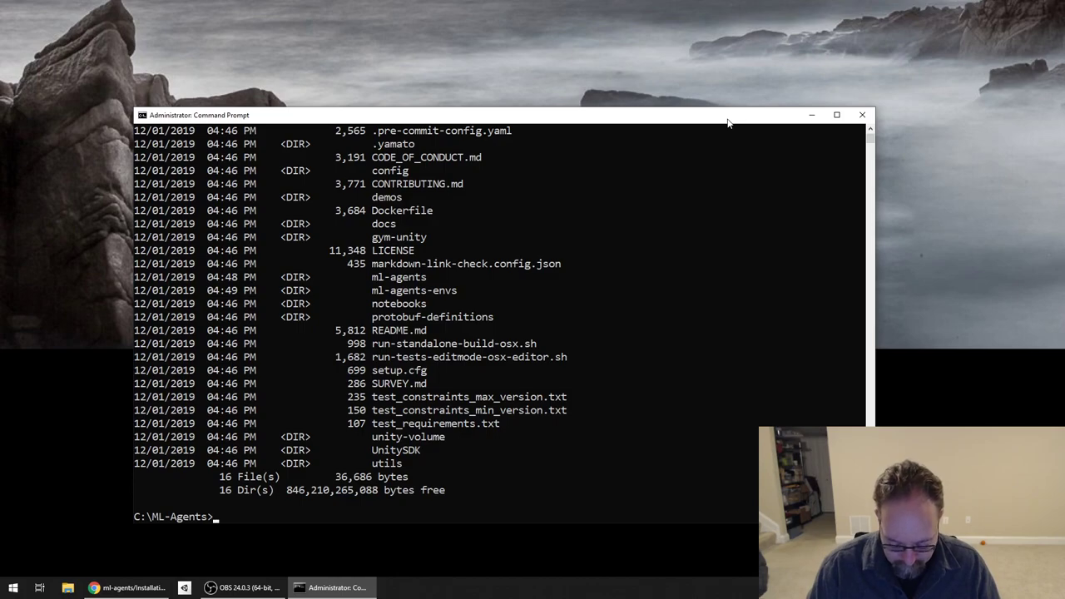
pyautogui.write('pip install ml')
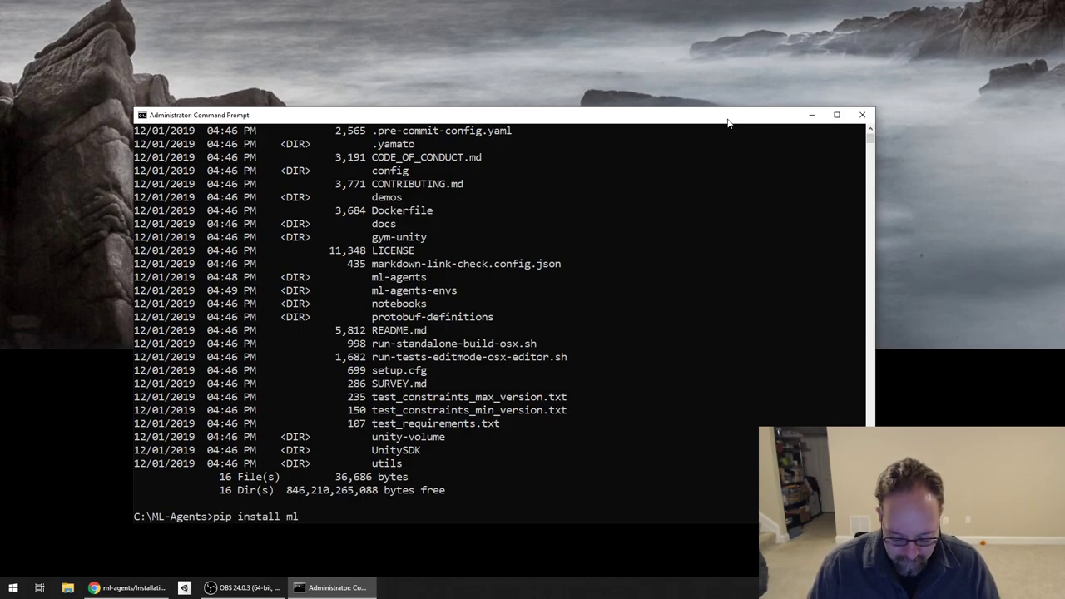
pyautogui.write('agents')
pyautogui.press('Return')
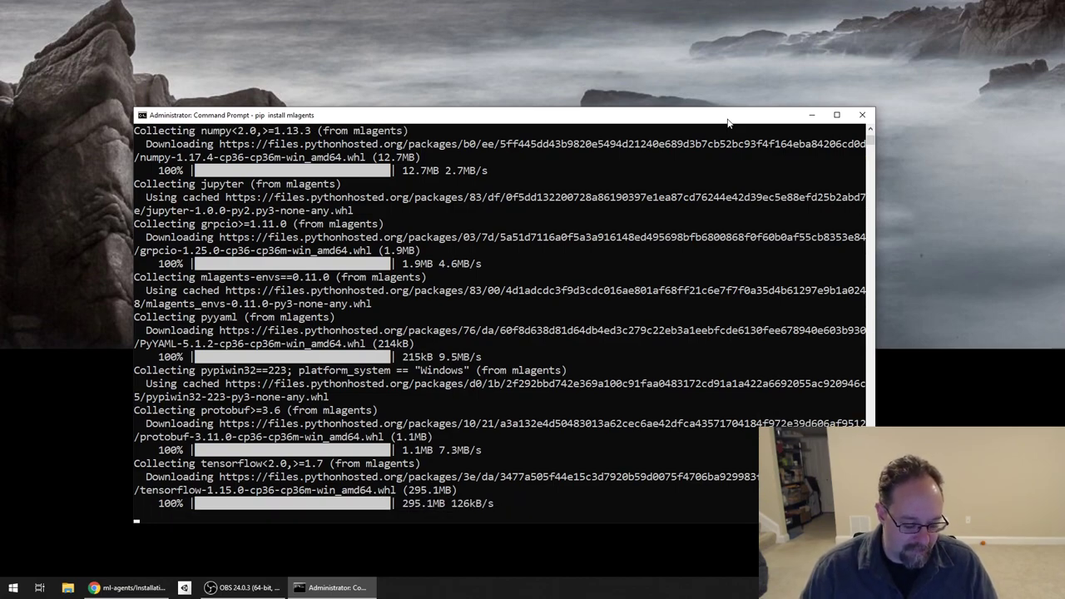
# - Find 'pip3 install -e ./' under 'Installing for Development' in the guide, then minimize Chrome
pyautogui.click(125, 587)
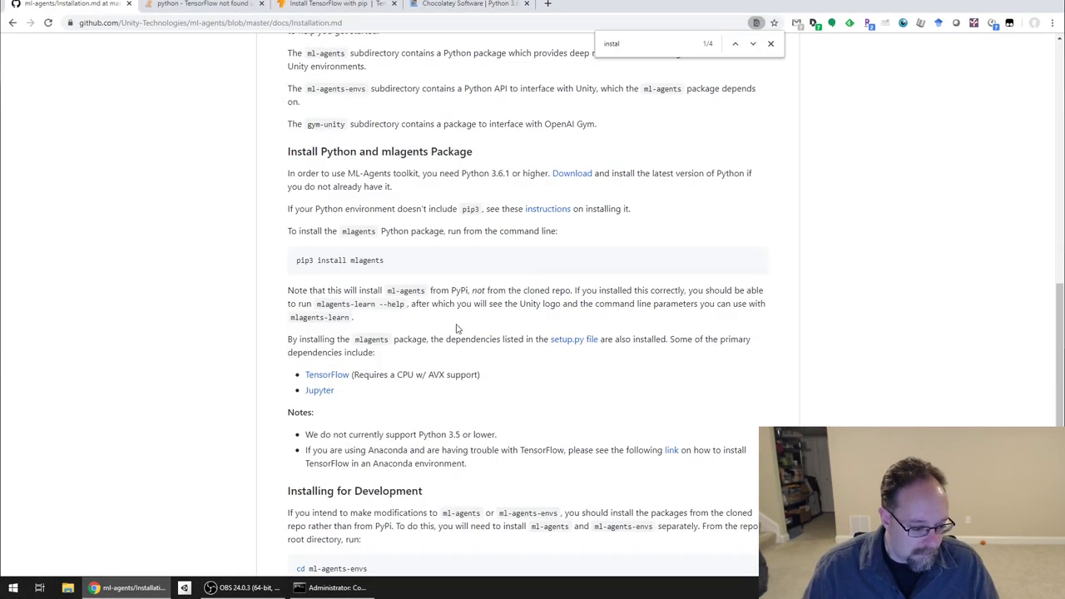
pyautogui.scroll(-2, 454, 329)
pyautogui.scroll(-1, 454, 329)
pyautogui.moveTo(375, 302); pyautogui.dragTo(289, 308)
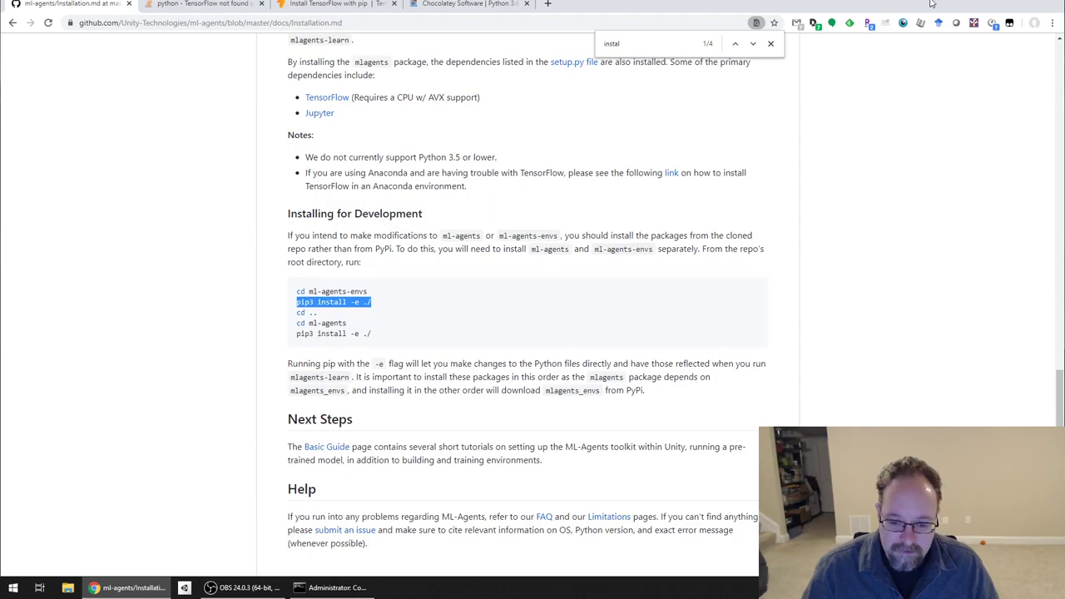
pyautogui.click(996, 4)
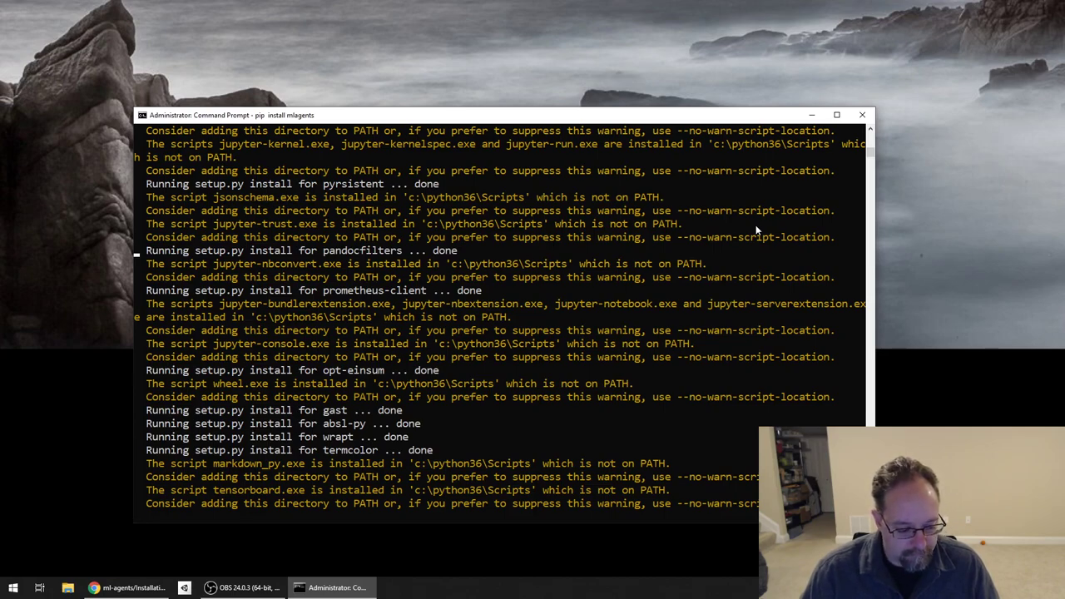
# - Look over running processes in Task Manager, then close it
pyautogui.rightClick(478, 591)
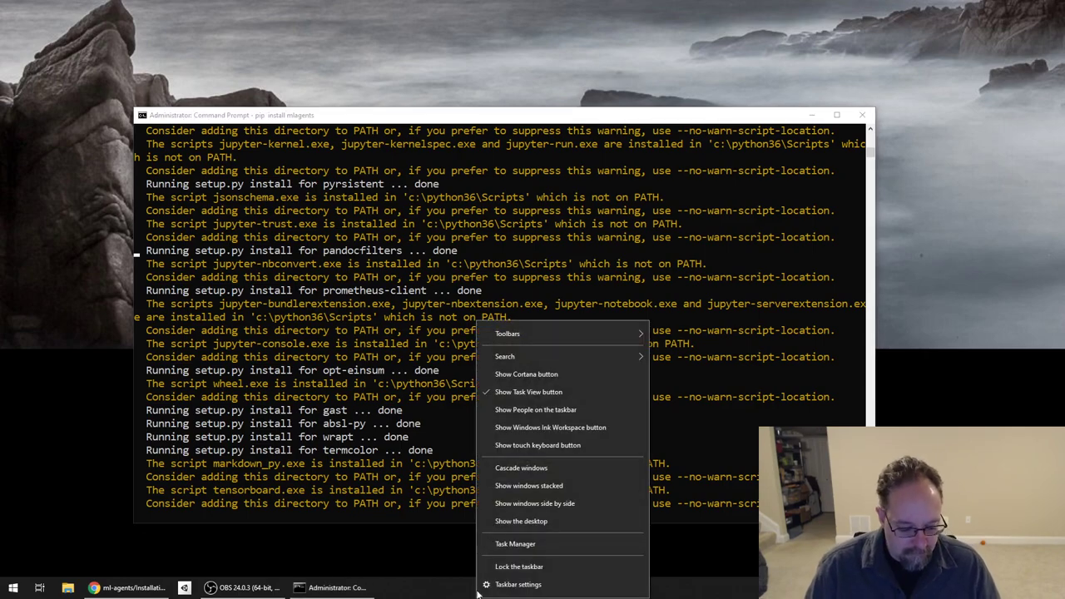
pyautogui.click(515, 544)
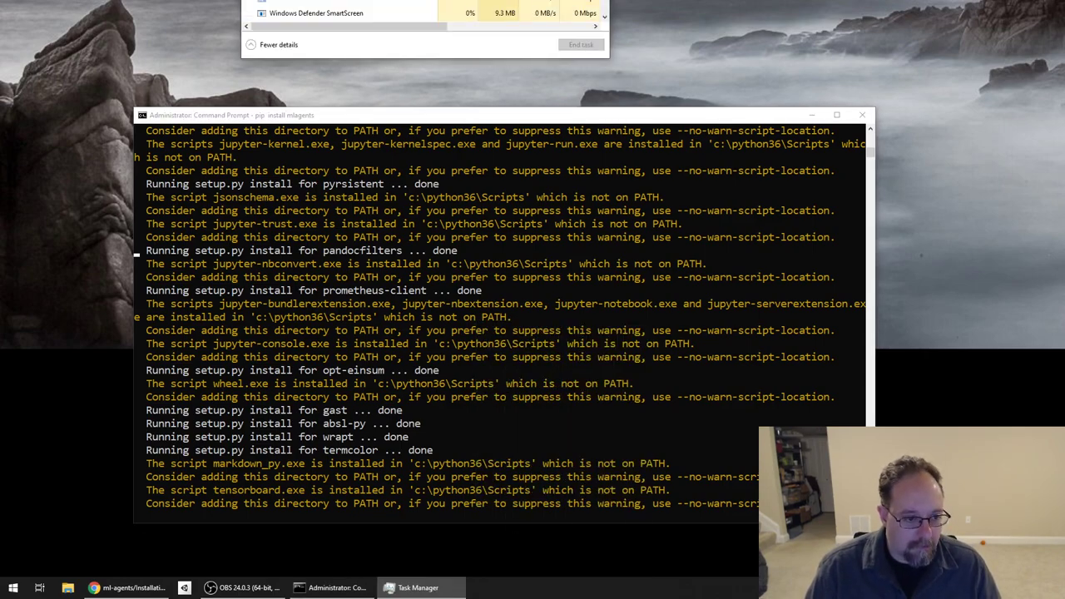
pyautogui.moveTo(425, 4); pyautogui.dragTo(805, 170)
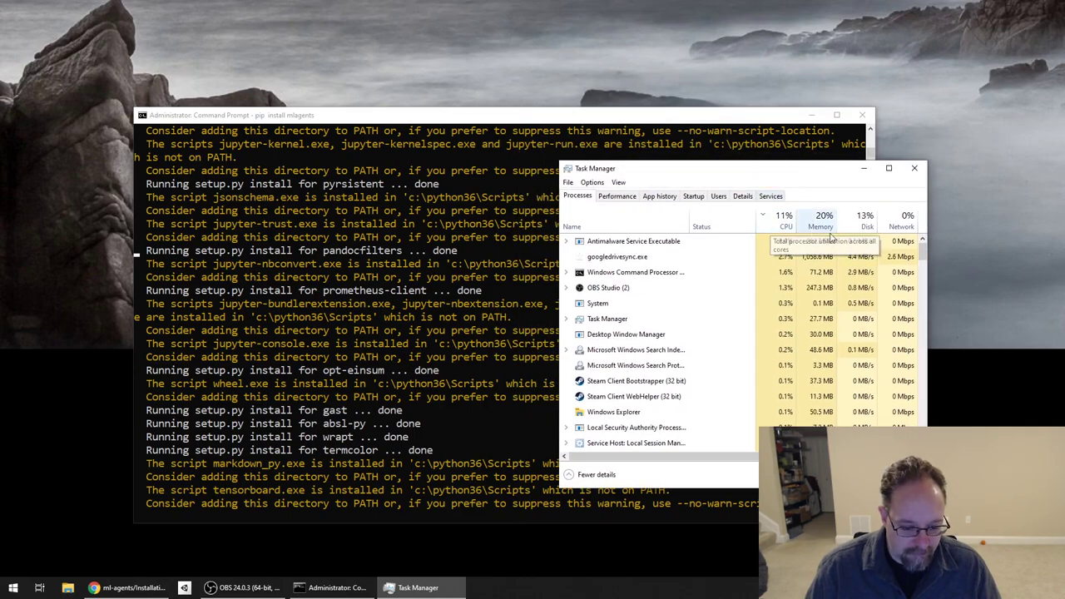
pyautogui.click(916, 169)
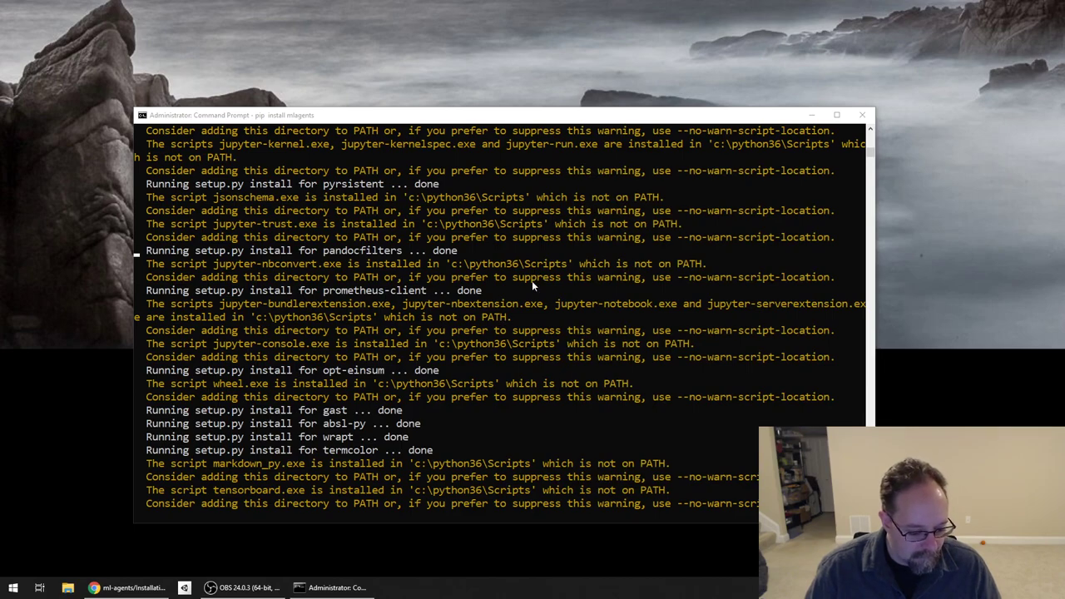
# - Bring the install console forward and launch Unity Hub from the taskbar
pyautogui.moveTo(676, 115); pyautogui.dragTo(673, 109)
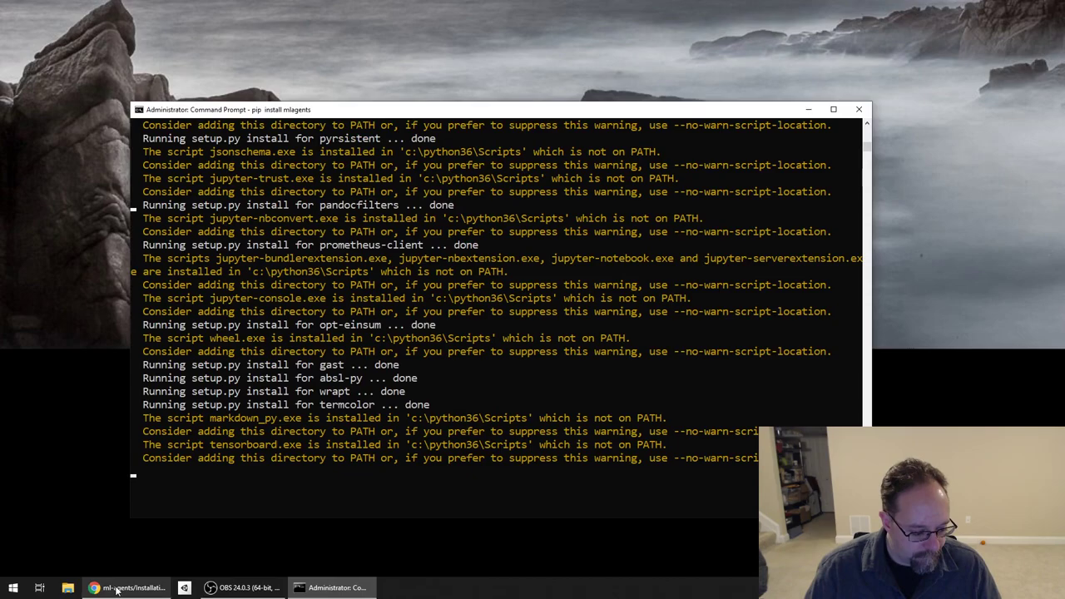
pyautogui.moveTo(117, 589)
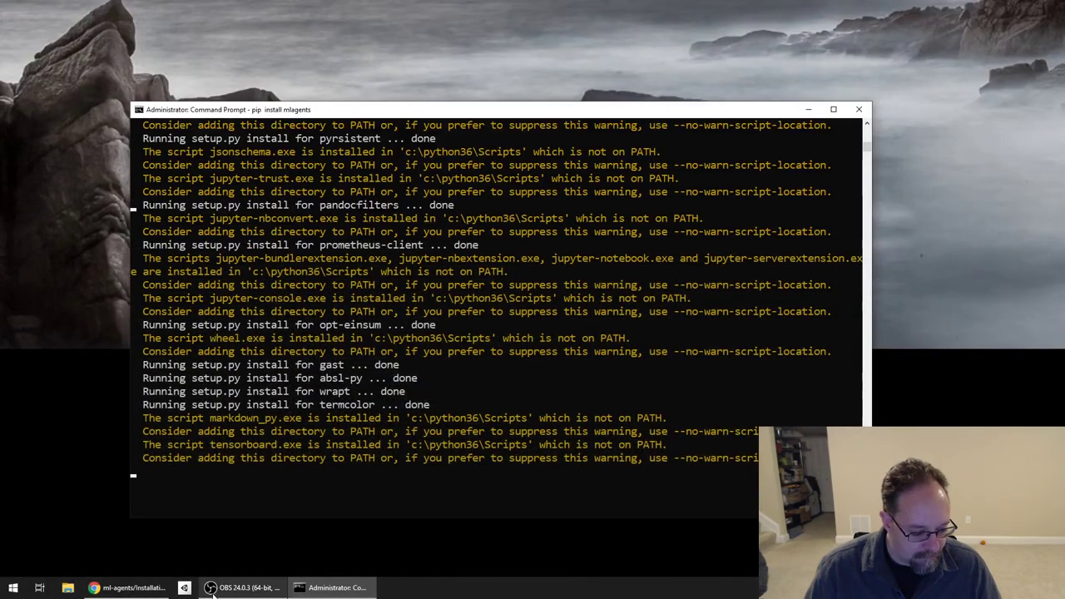
pyautogui.click(212, 591)
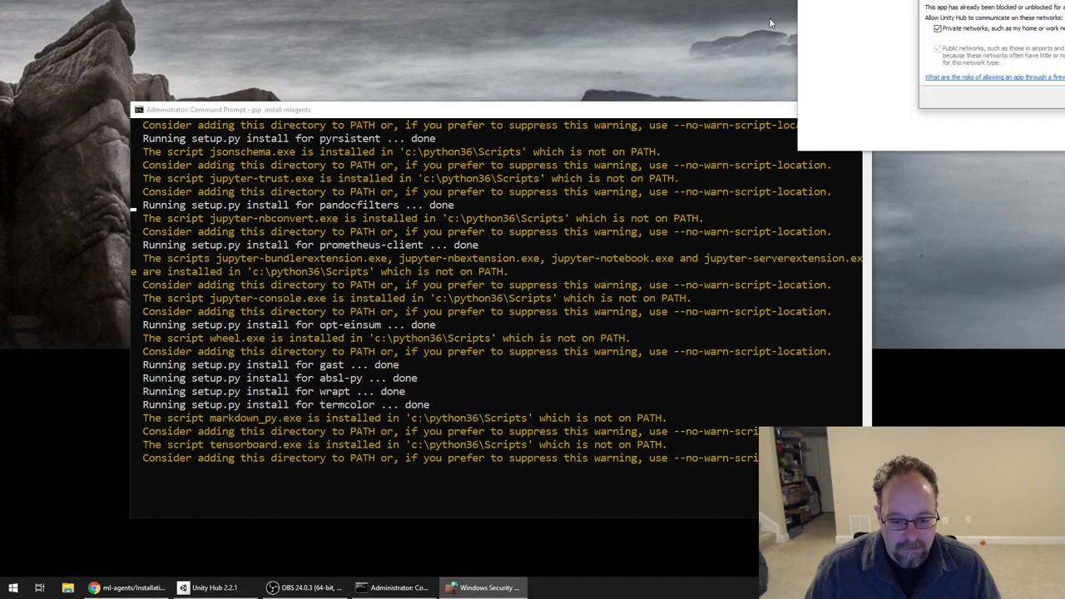
# - Dismiss the Unity Hub firewall prompt and name the new 3D project ML-Agents-Example
pyautogui.press('Return')
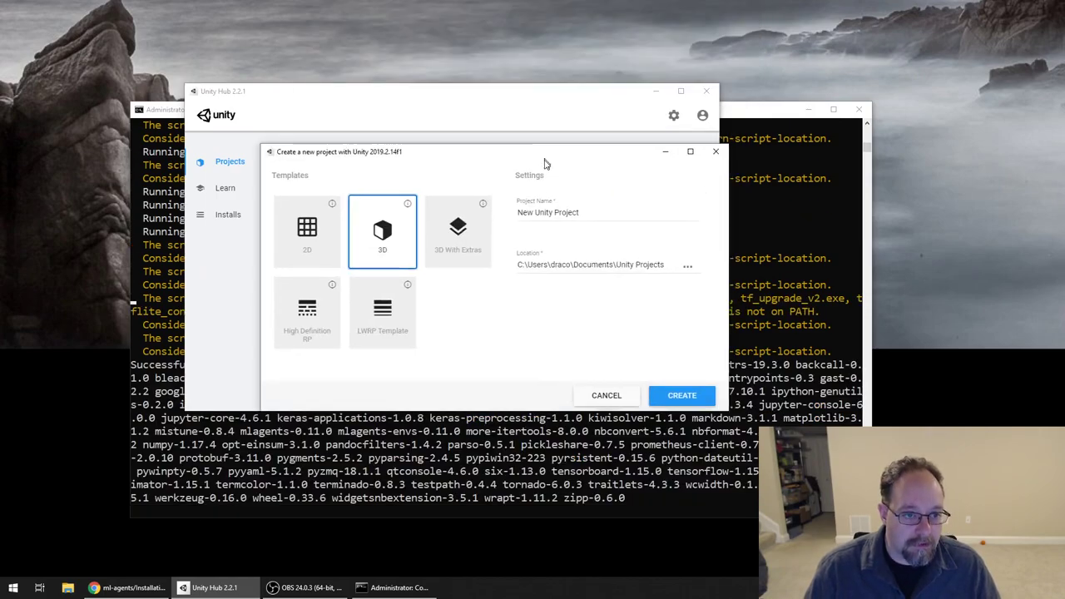
pyautogui.tripleClick(784, 282)
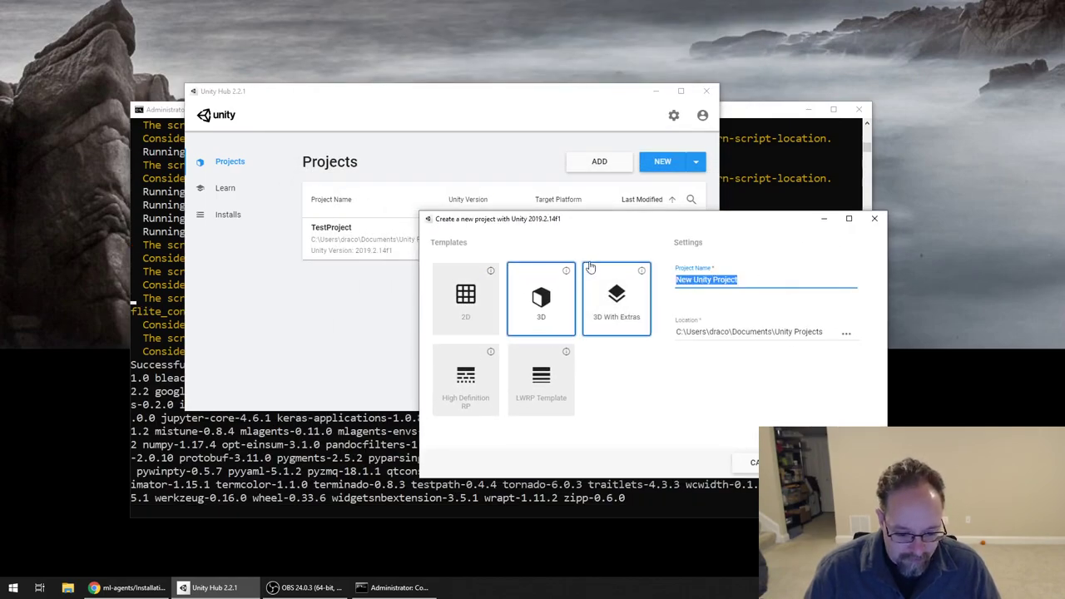
pyautogui.write('ML')
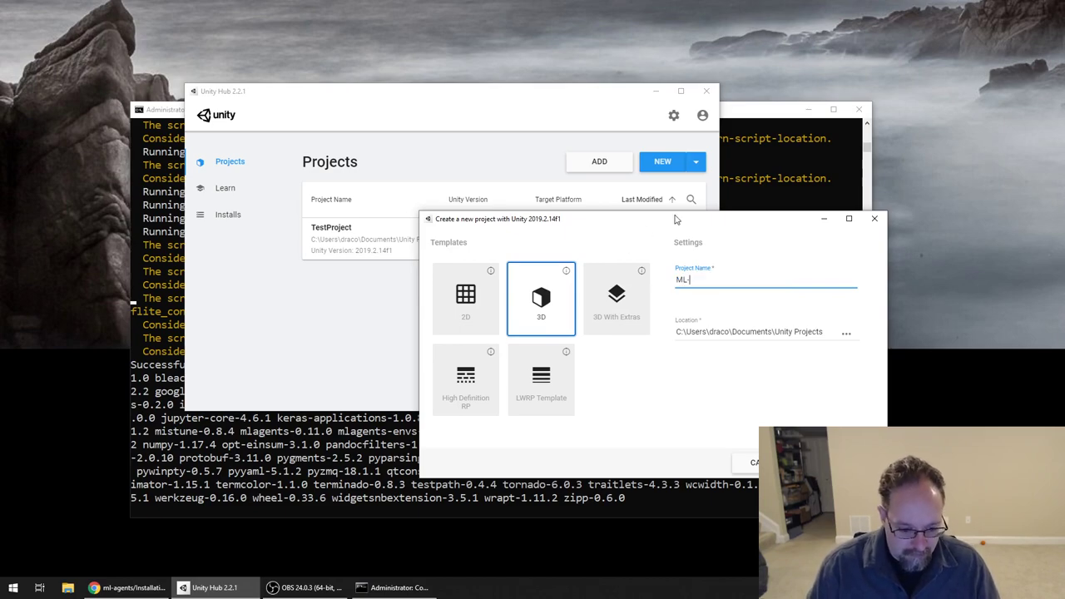
pyautogui.write('-Agents-Example')
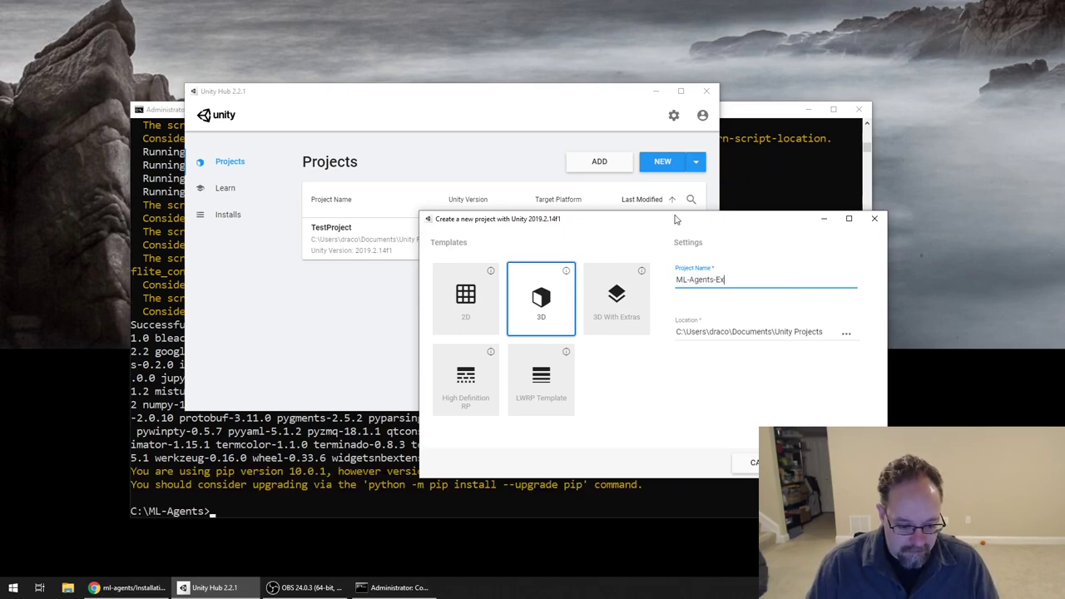
# - Set the project location to C:\ML-Agents and create the project
pyautogui.click(846, 333)
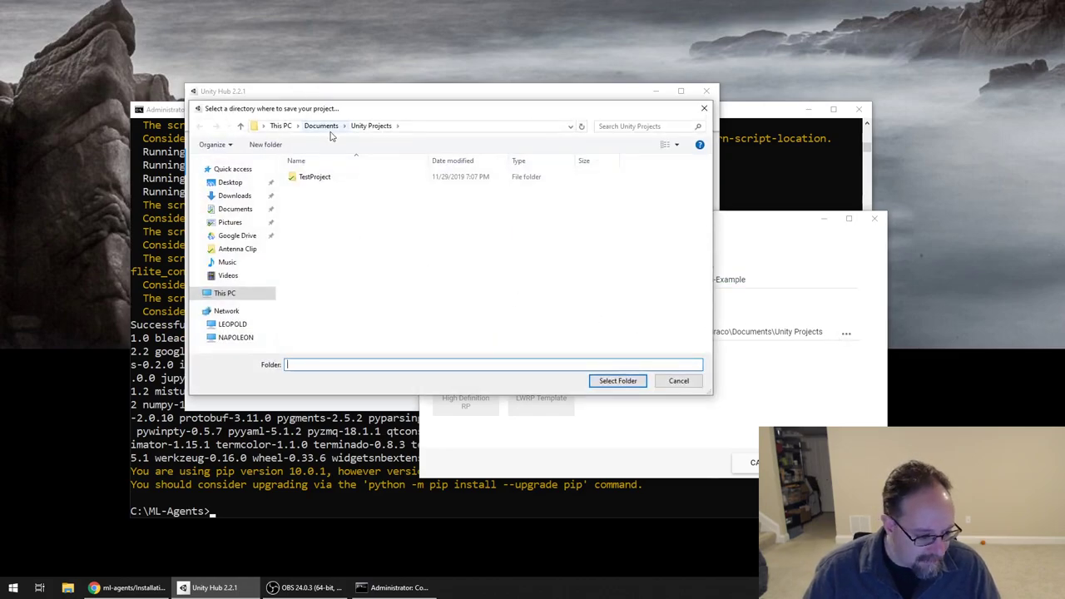
pyautogui.click(452, 127)
pyautogui.write('c:')
pyautogui.press('Return')
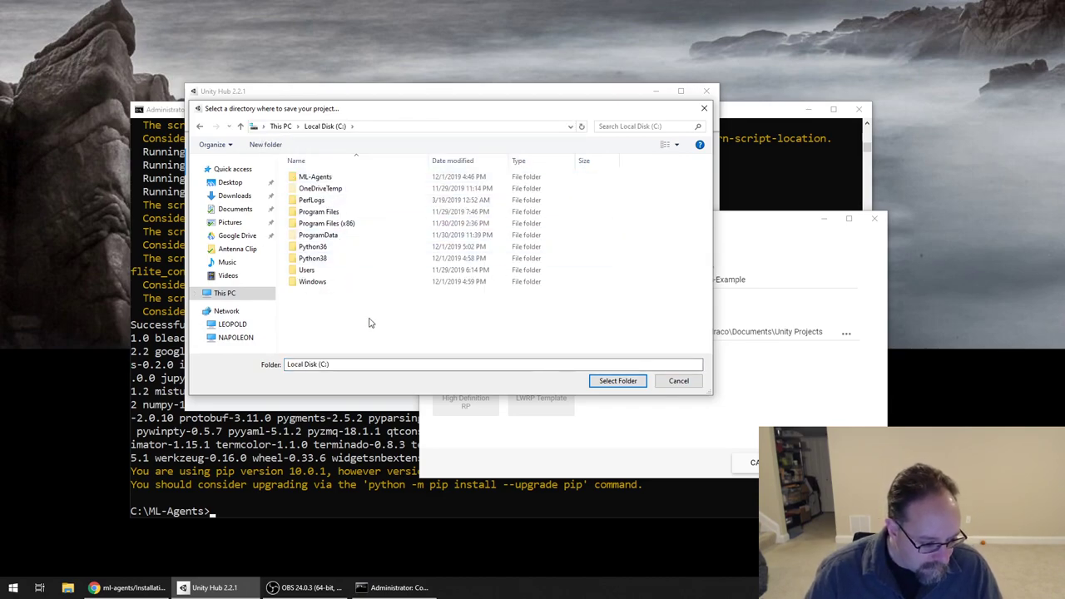
pyautogui.click(331, 179)
pyautogui.doubleClick(331, 180)
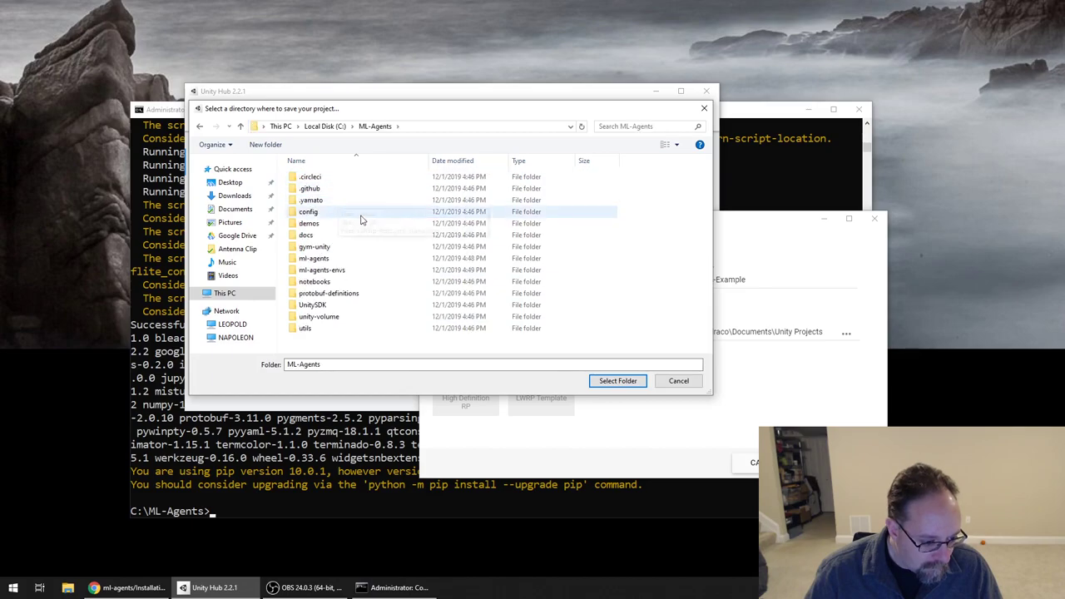
pyautogui.click(643, 385)
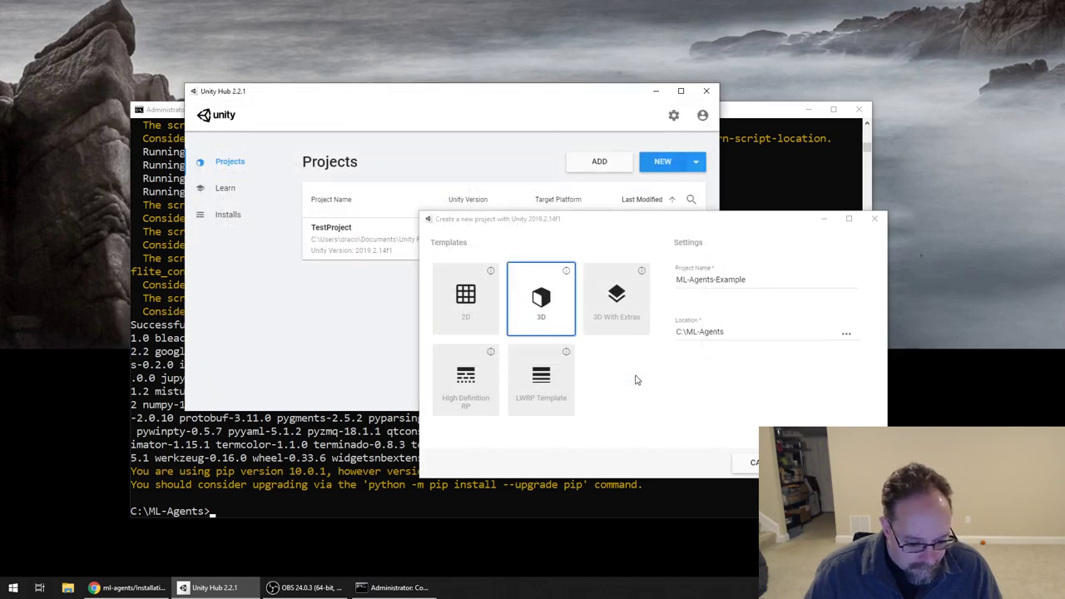
pyautogui.click(749, 337)
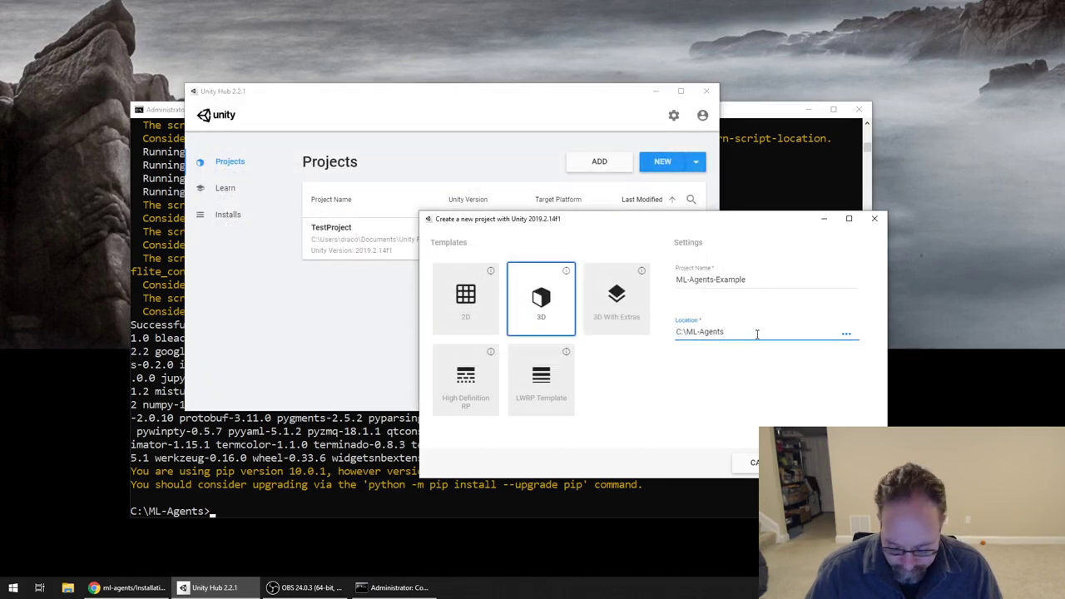
pyautogui.write('\\')
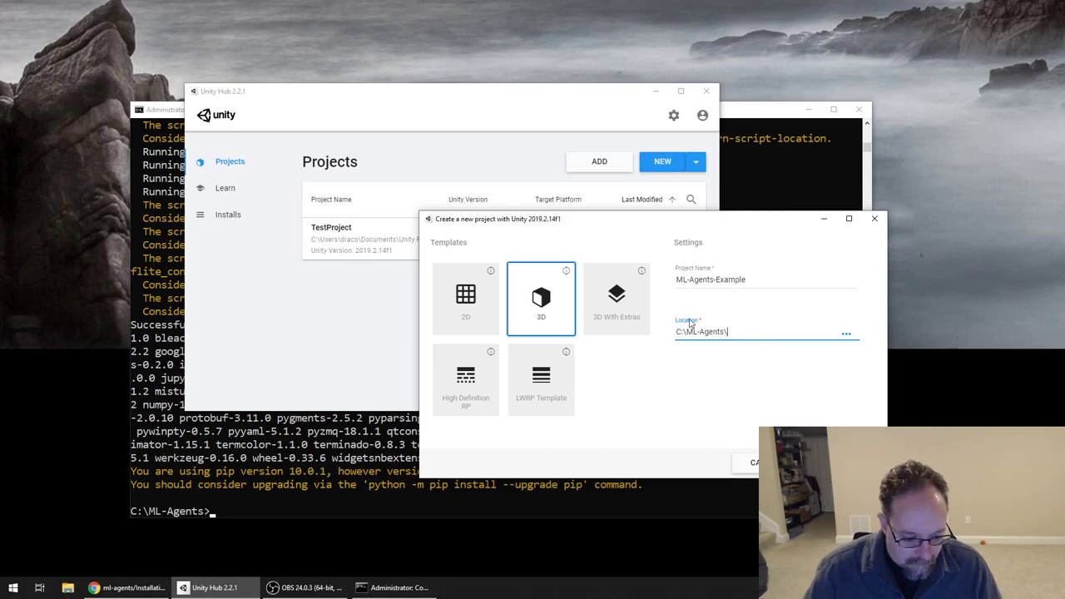
pyautogui.hotkey('alt', 'Tab')
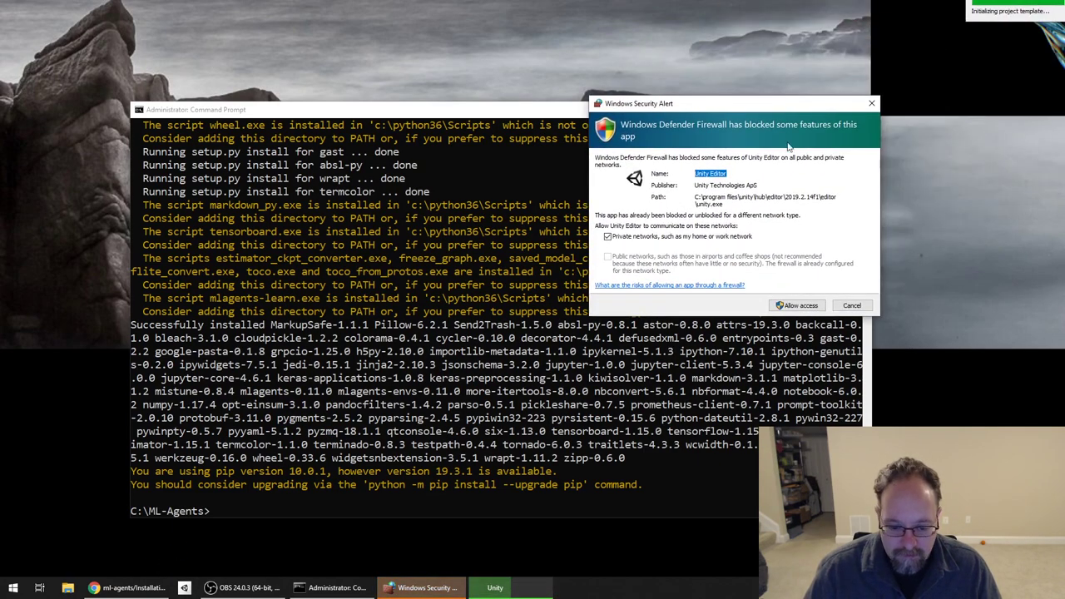
# - Allow Unity Editor through the Windows firewall
pyautogui.click(796, 306)
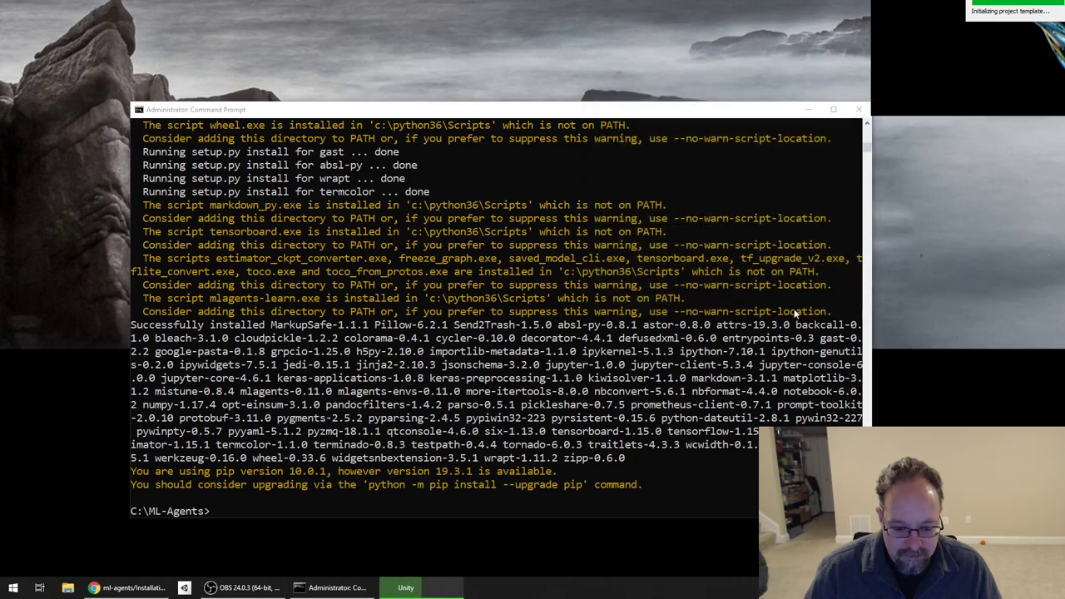
pyautogui.scroll(6, 561, 411)
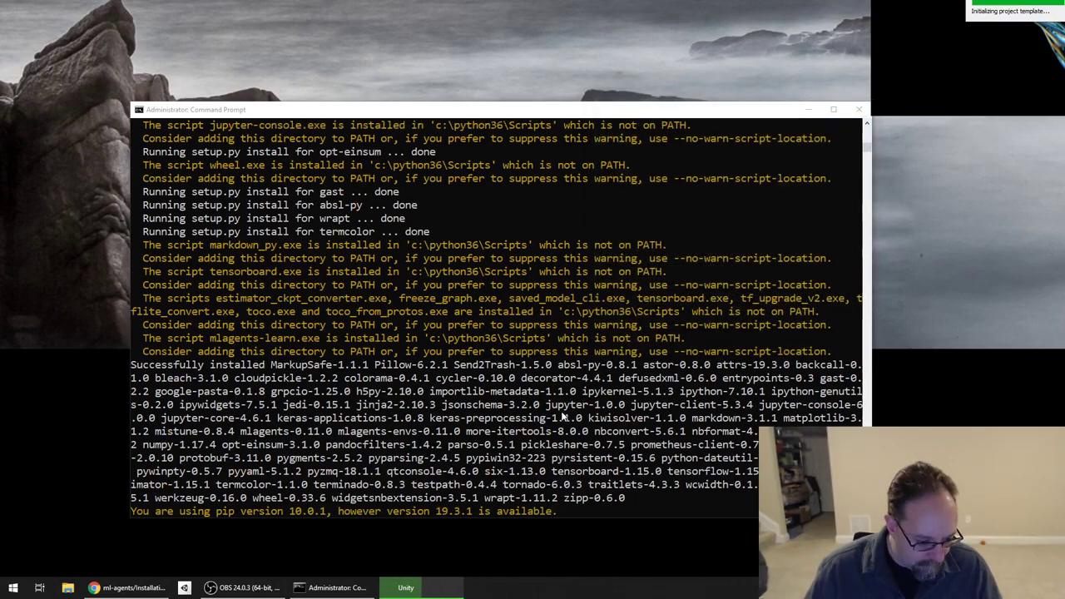
pyautogui.scroll(-13, 575, 407)
pyautogui.scroll(3, 502, 340)
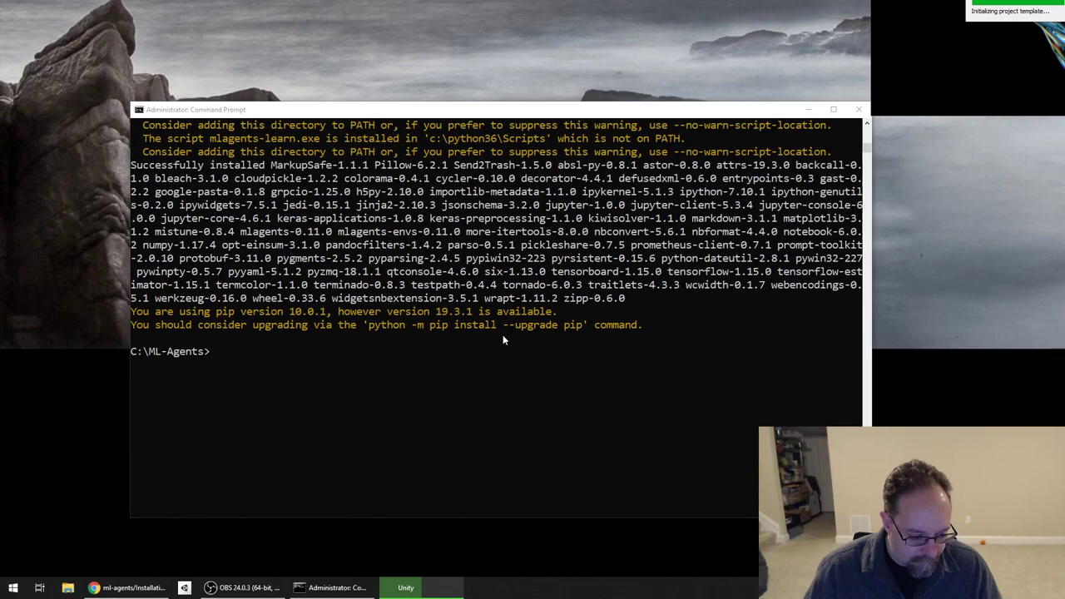
# - Change into the ml-agents folder and run the pasted 'pip3 install -e ./' command
pyautogui.click(533, 397)
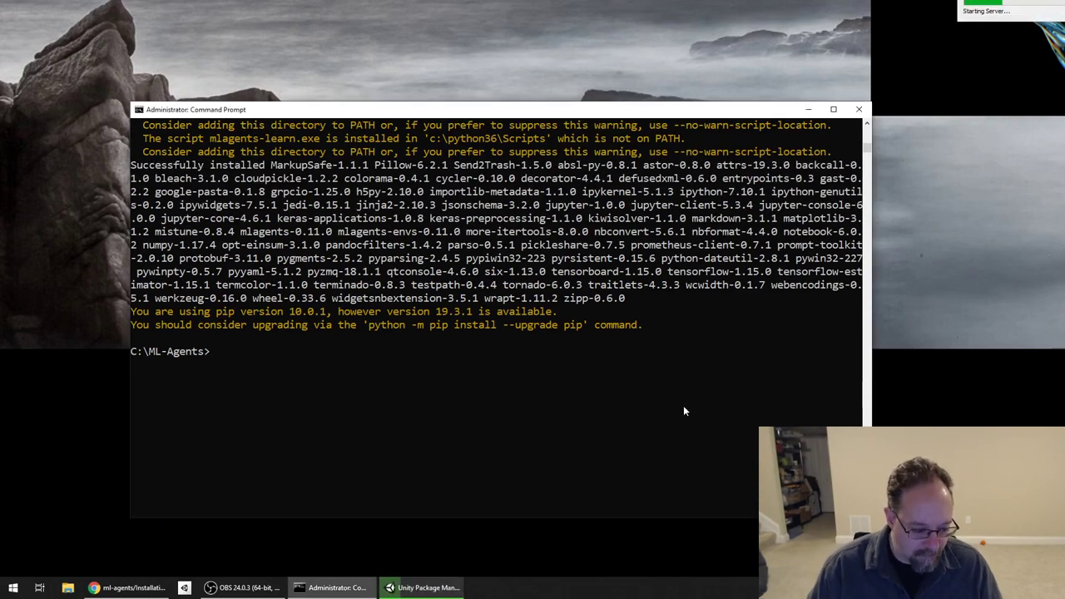
pyautogui.write('cd ml-agents')
pyautogui.press('Return')
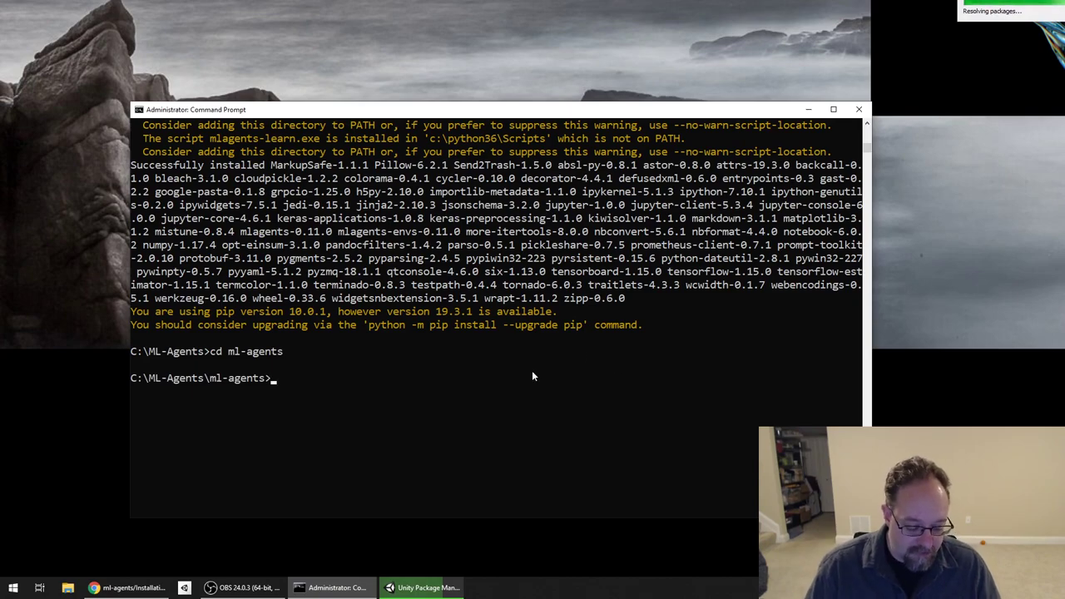
pyautogui.write('pip3 install -e ./')
pyautogui.press('Return')
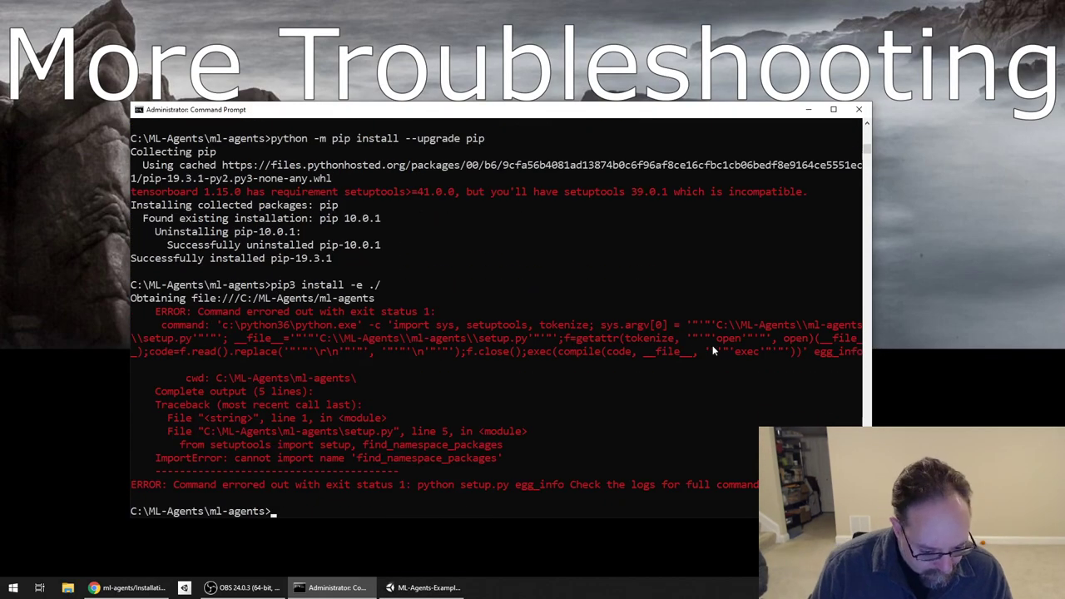
# - Go up to the parent folder and open setup.py in Notepad to inspect the find_namespace_packages error
pyautogui.write('cd ..')
pyautogui.press('Return')
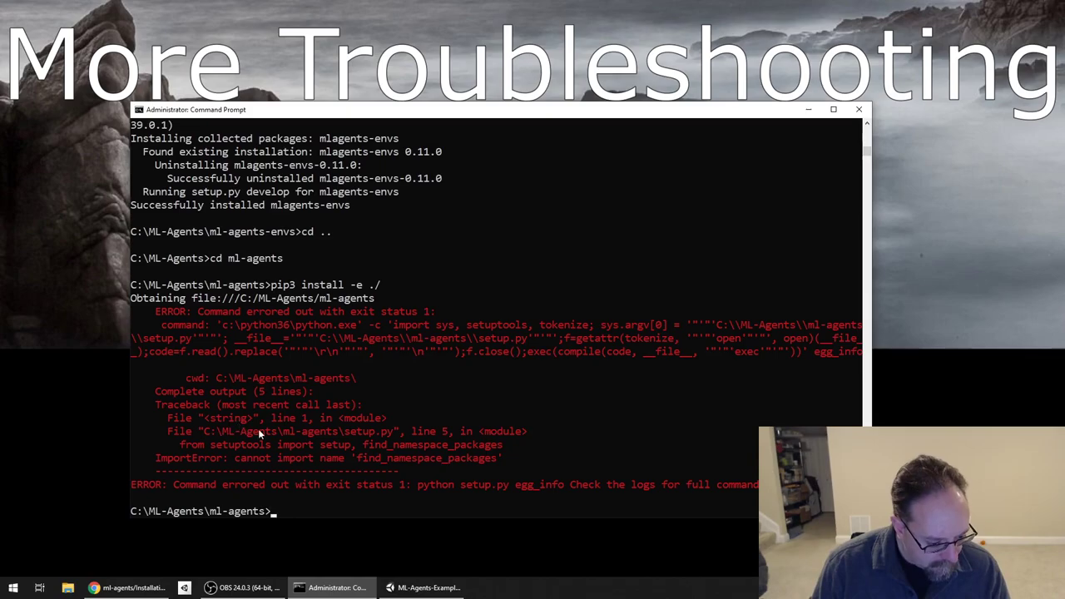
pyautogui.write('notepad setup.py')
pyautogui.press('Return')
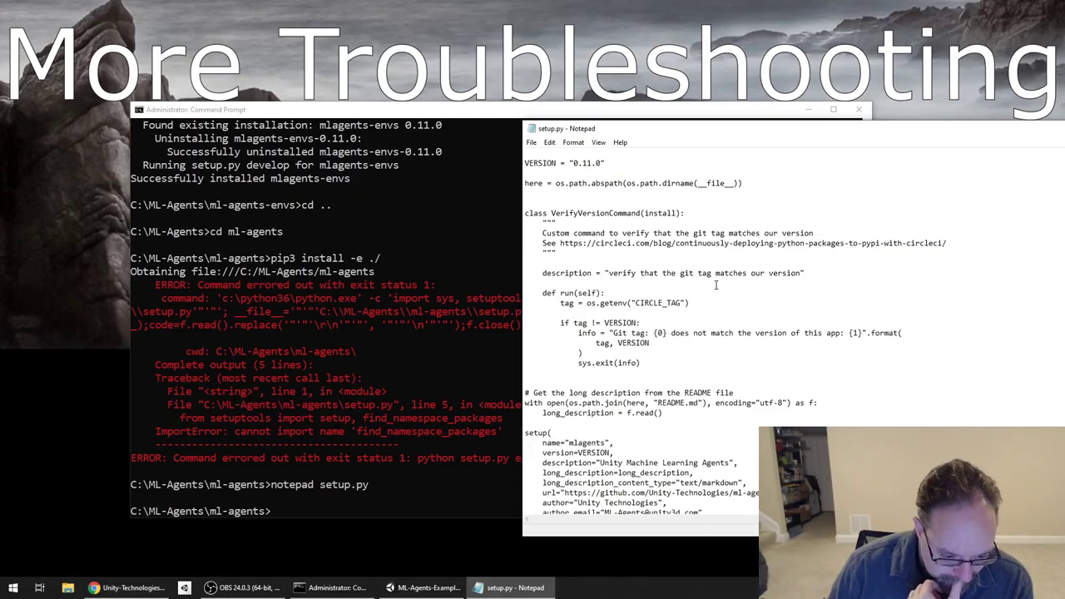
pyautogui.scroll(-6, 708, 283)
pyautogui.scroll(10, 707, 283)
pyautogui.click(337, 588)
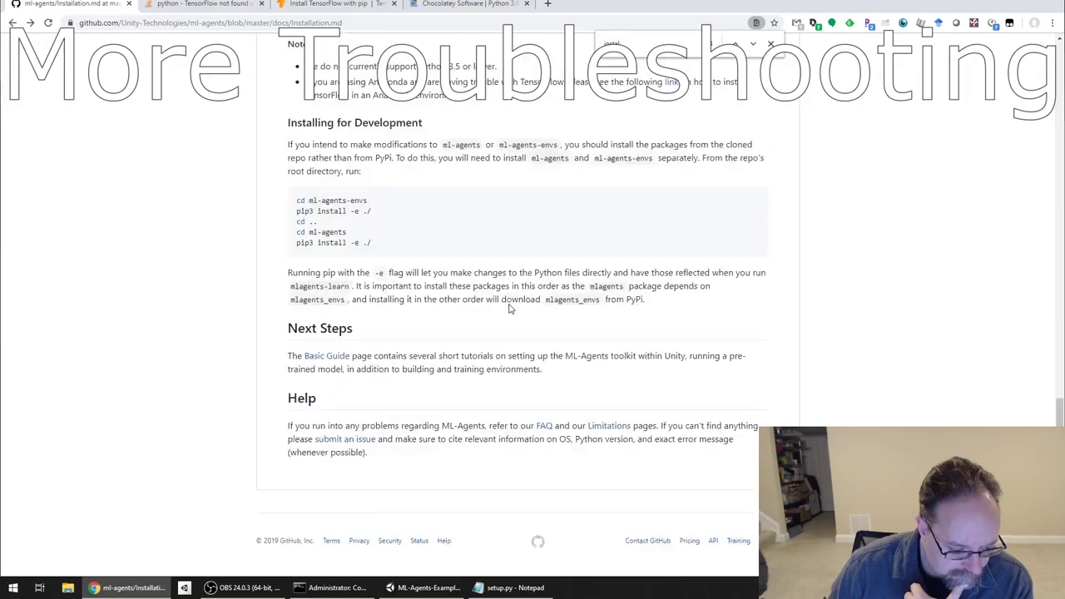
pyautogui.scroll(15, 488, 218)
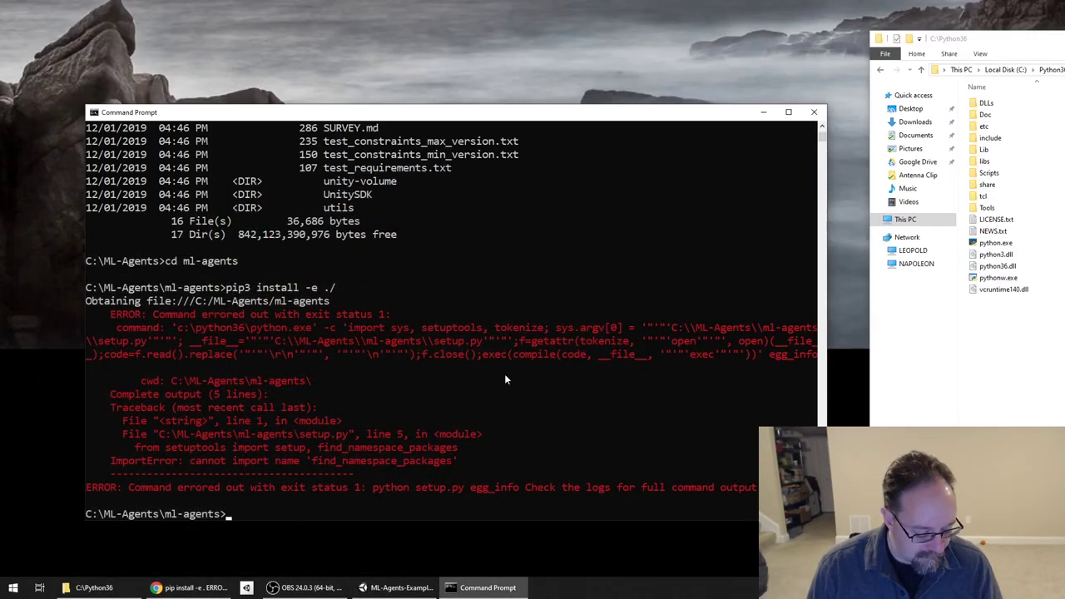
# - Upgrade setuptools with 'pip install -U setuptools', then rerun 'pip3 install -e ./' until mlagents installs
pyautogui.write('pip install -U setuptools')
pyautogui.press('Return')
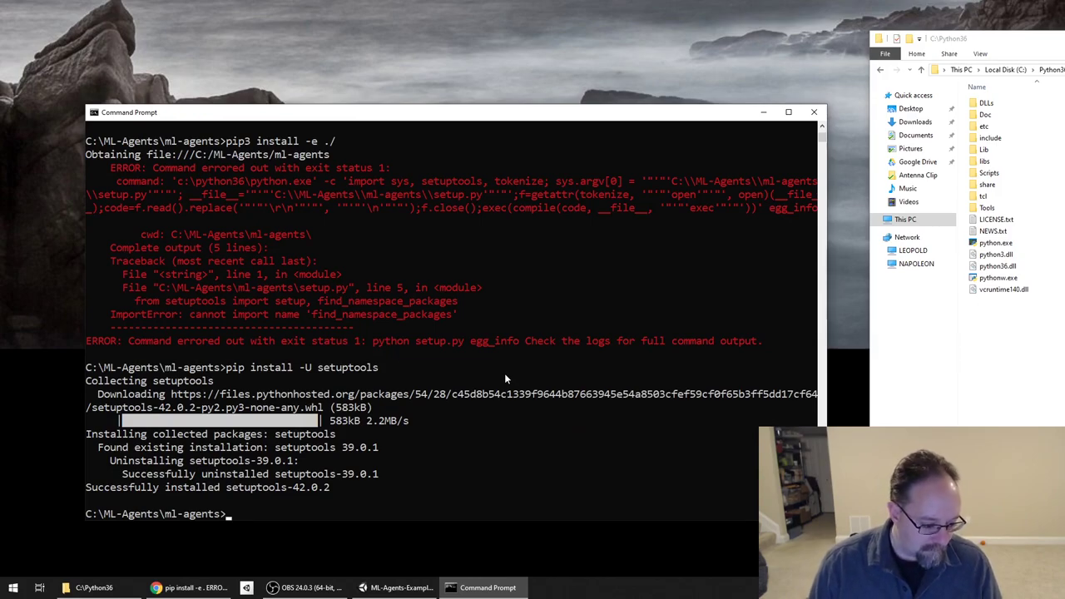
pyautogui.press('Up')
pyautogui.press('Up')
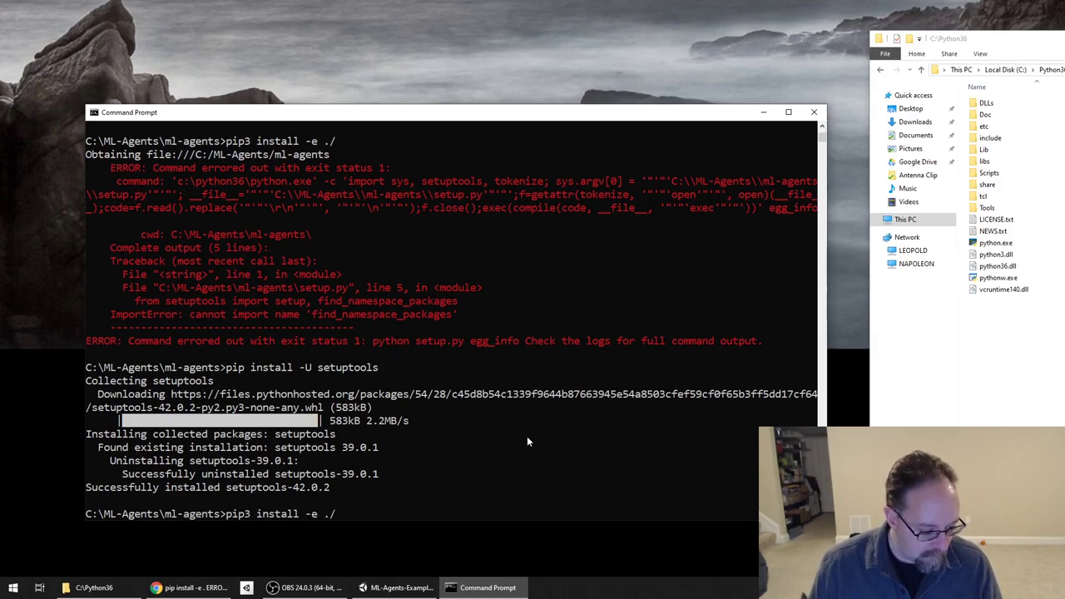
pyautogui.press('Return')
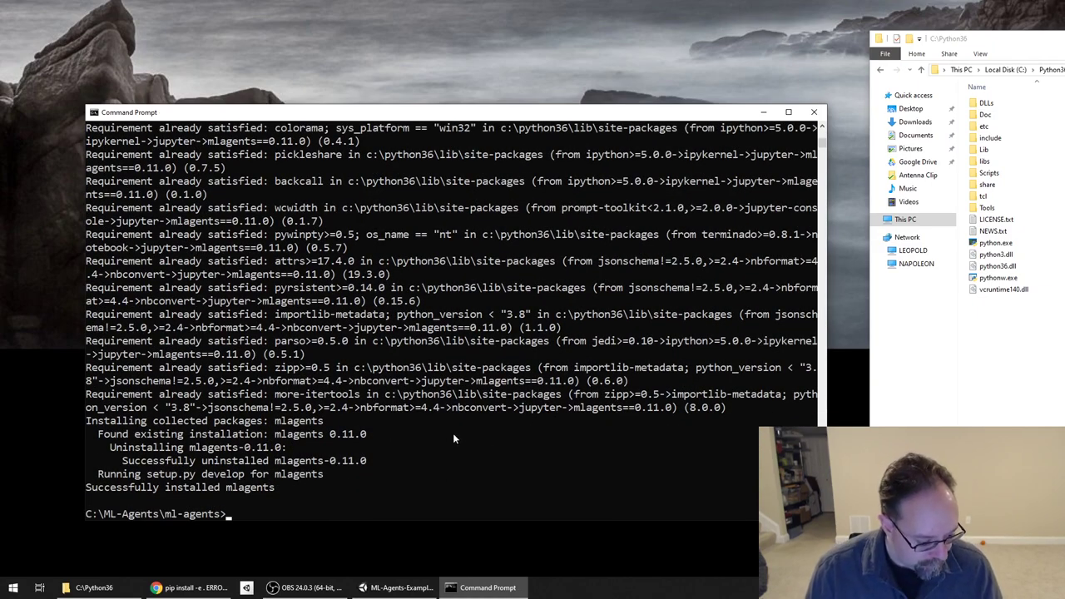
pyautogui.scroll(20, 445, 317)
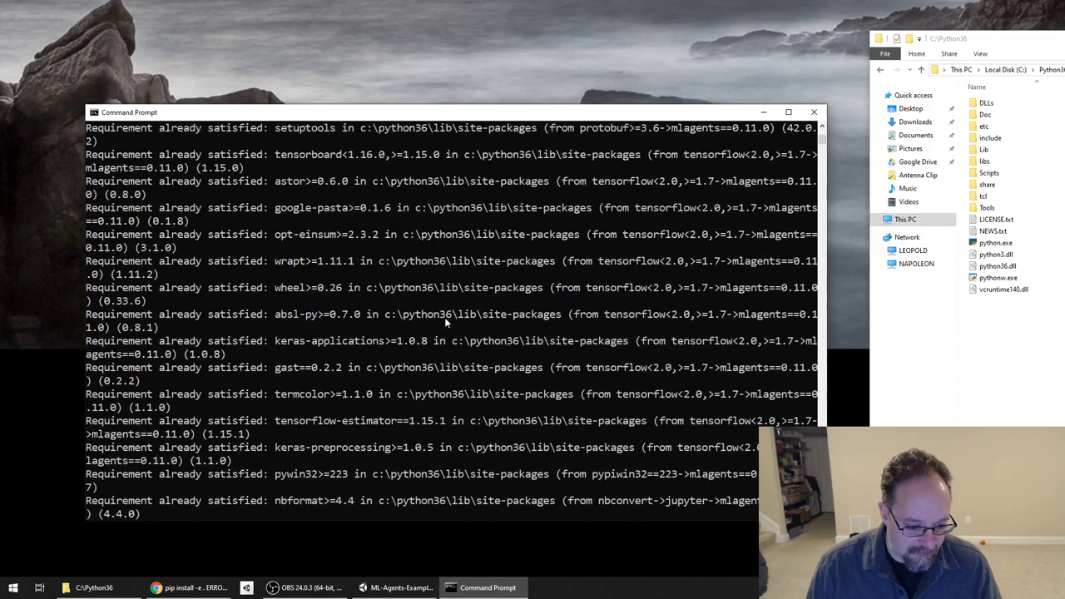
pyautogui.scroll(-20, 449, 315)
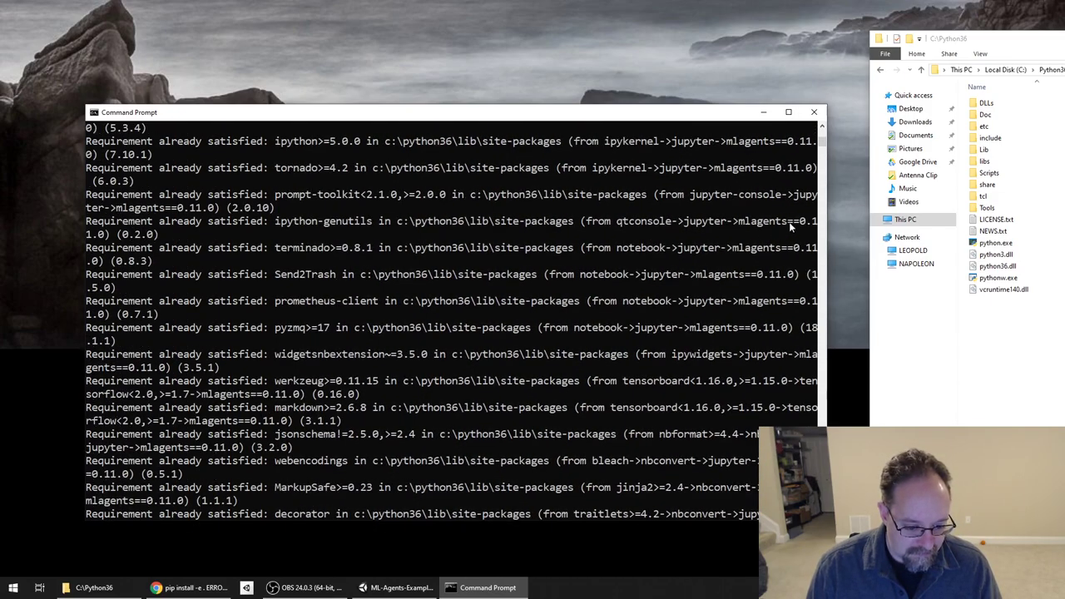
pyautogui.moveTo(823, 150)
pyautogui.mouseDown()
pyautogui.moveTo(822, 181)
pyautogui.moveTo(820, 136)
pyautogui.mouseUp()
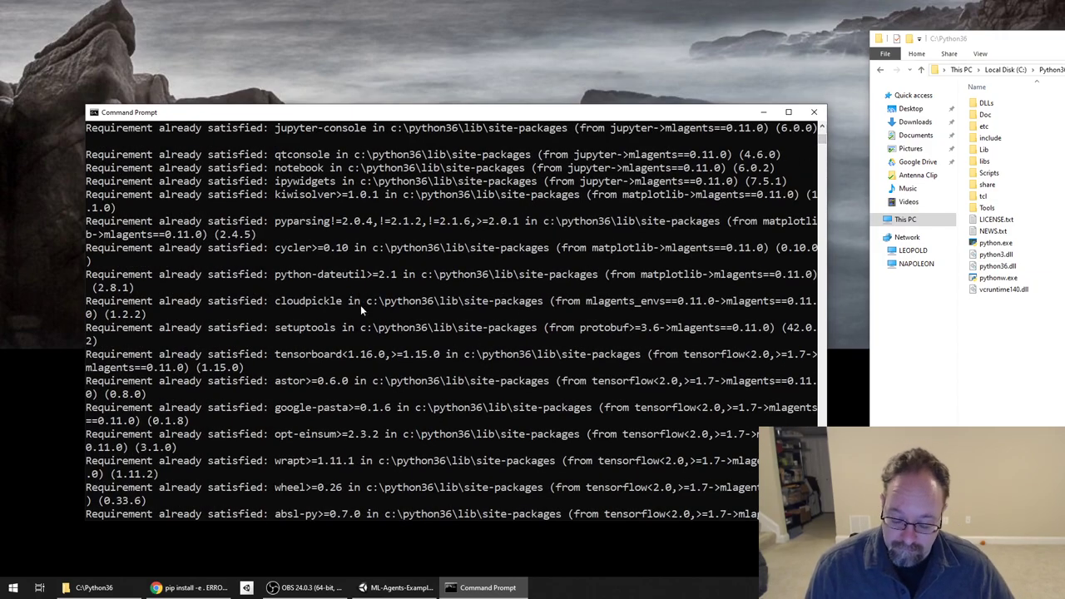
pyautogui.scroll(-20, 375, 311)
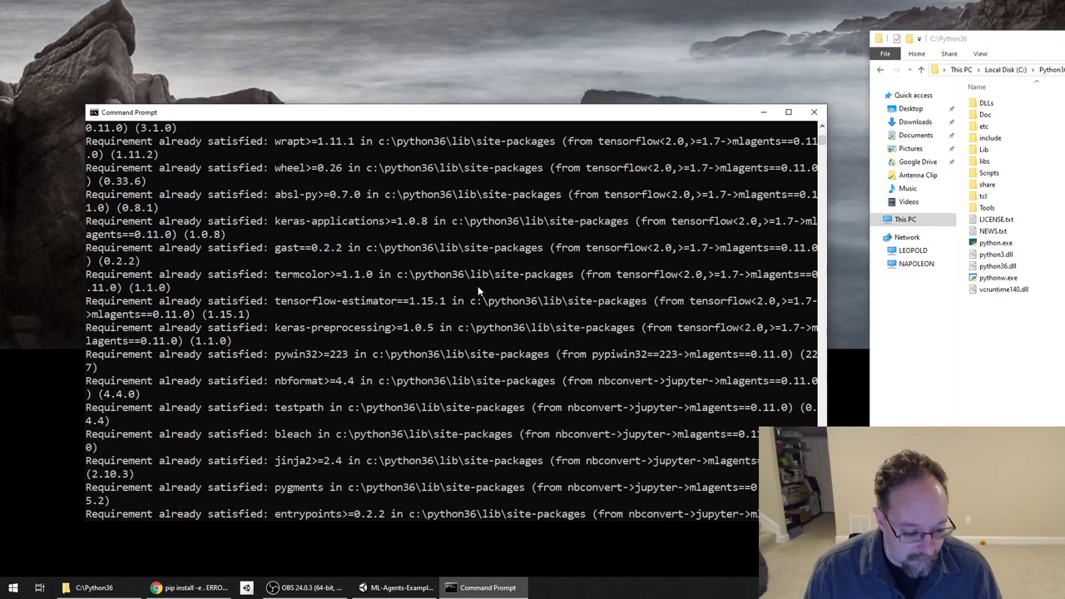
pyautogui.scroll(-9, 494, 290)
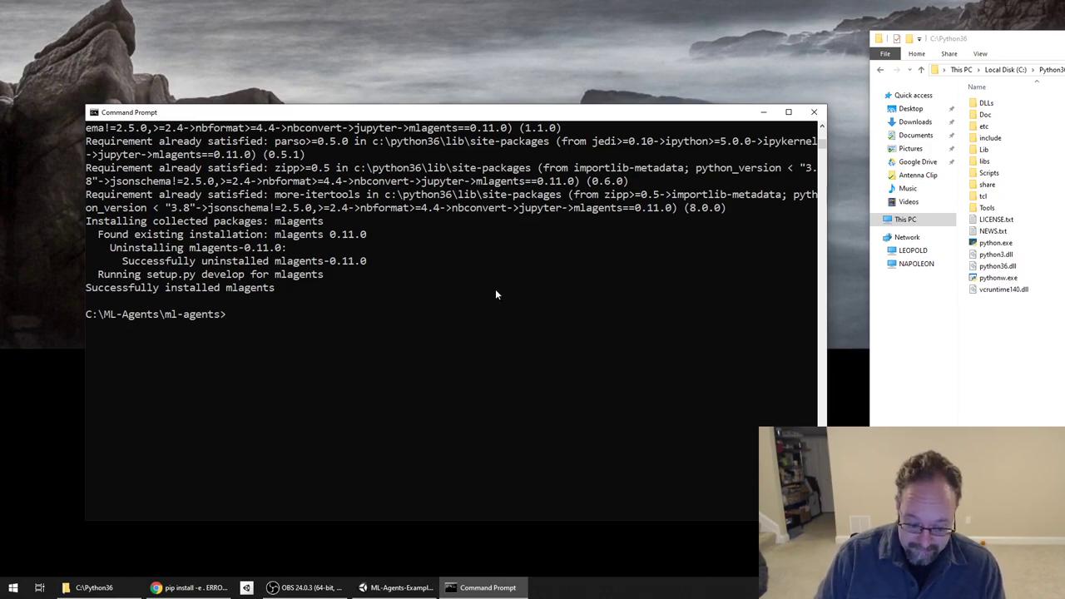
# - Recall the earlier ml-agents install command from history and run it again
pyautogui.press('Up')
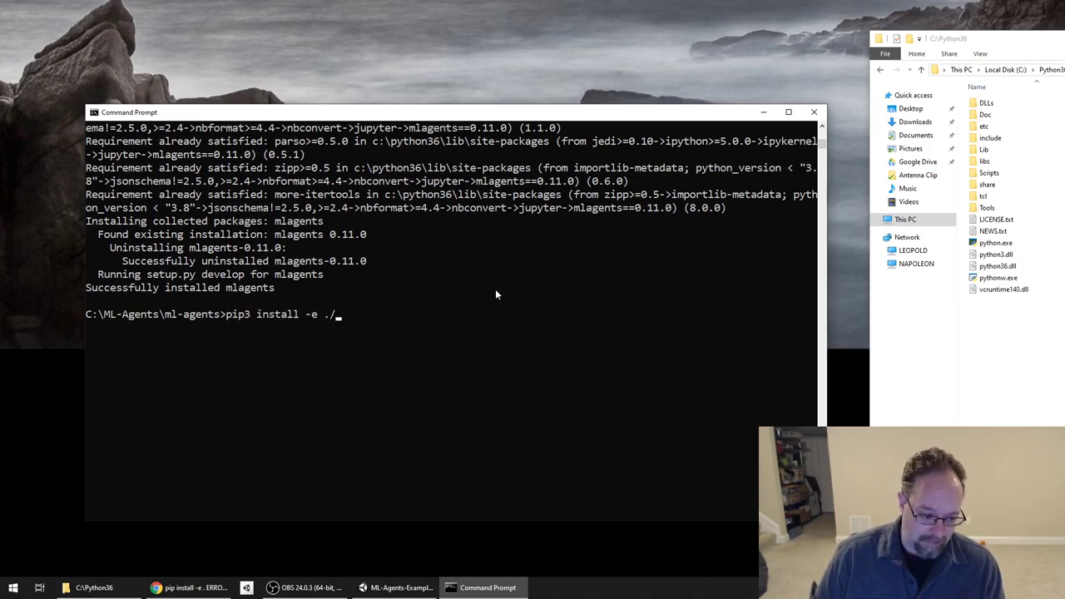
pyautogui.press('Up')
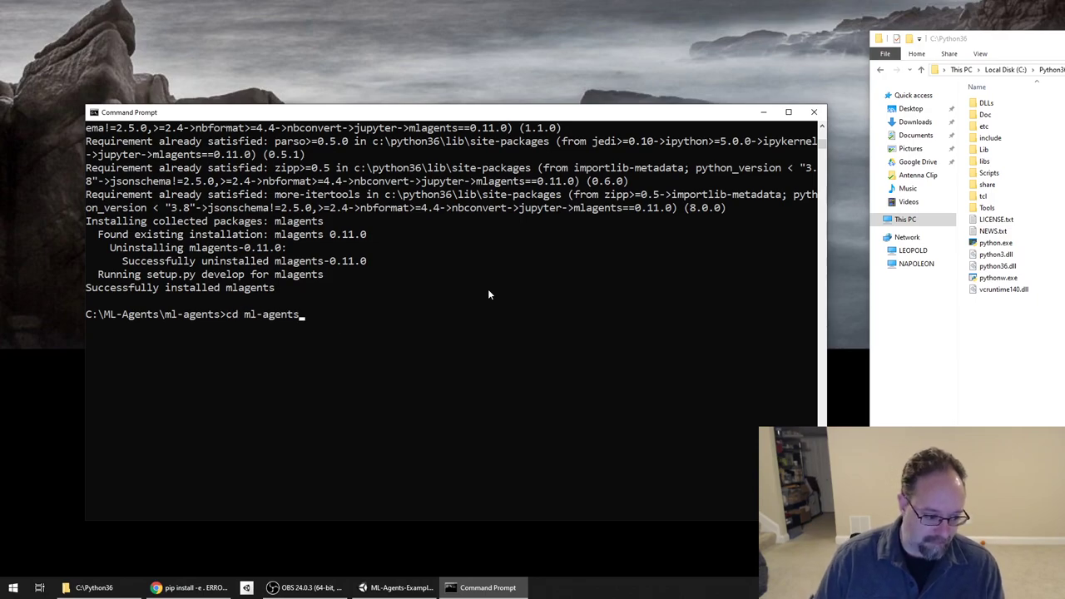
pyautogui.press('Up')
pyautogui.press('Up')
pyautogui.press('Down')
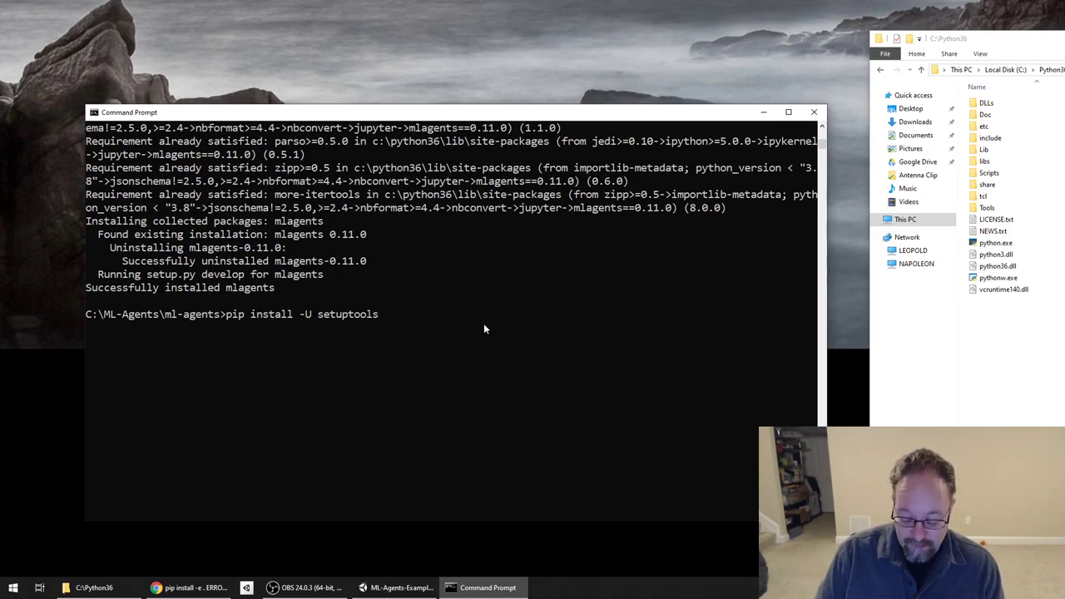
pyautogui.press('Up')
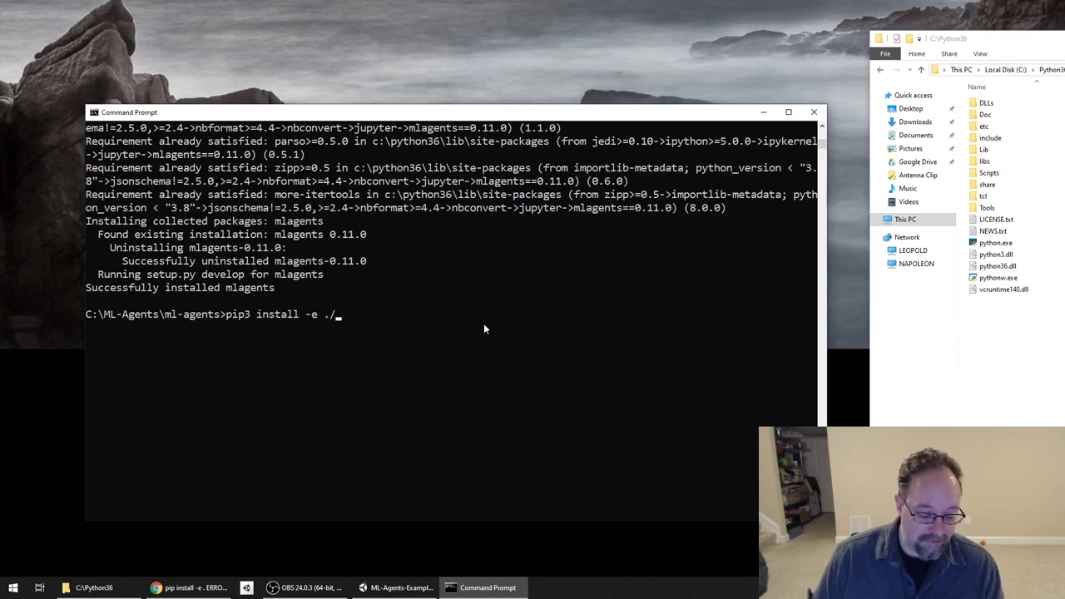
pyautogui.press('Return')
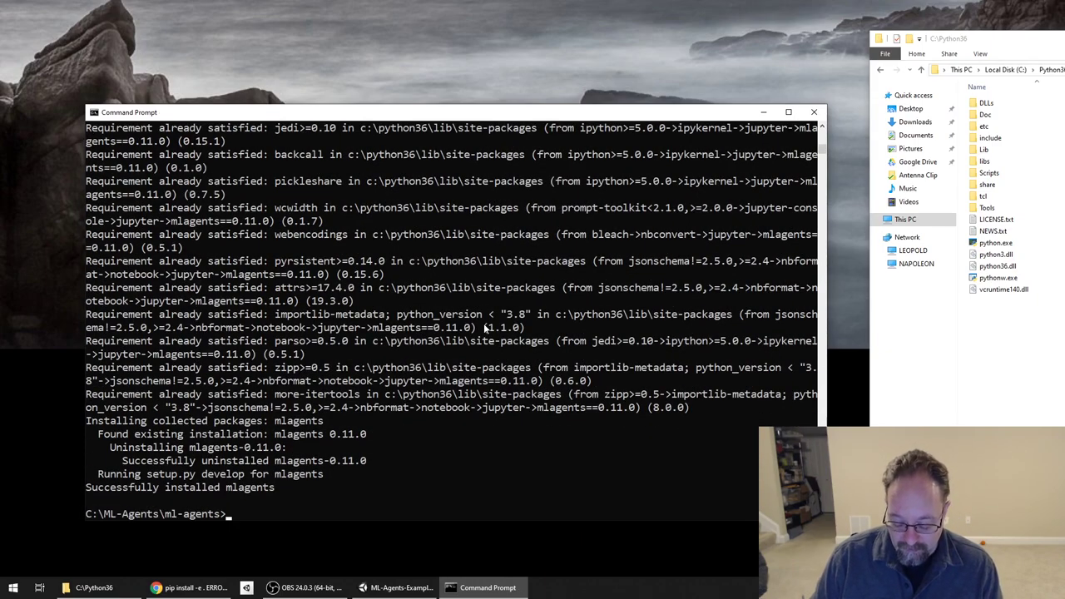
# - Move up to C:\ML-Agents and run 'pip install mlagents', fixing the typos
pyautogui.write('cd ..')
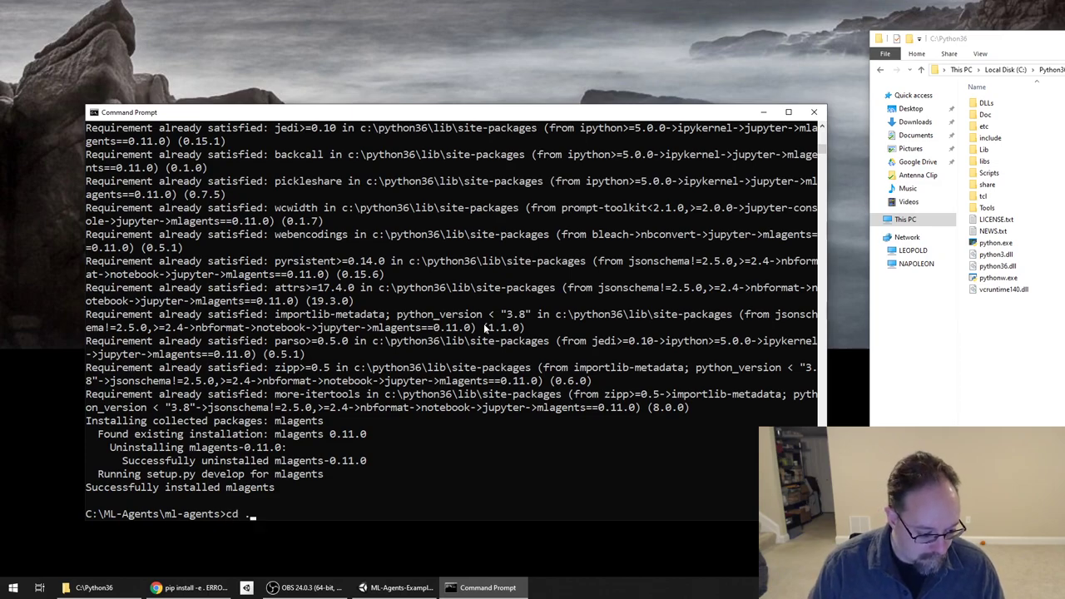
pyautogui.press('Return')
pyautogui.write('pyton install')
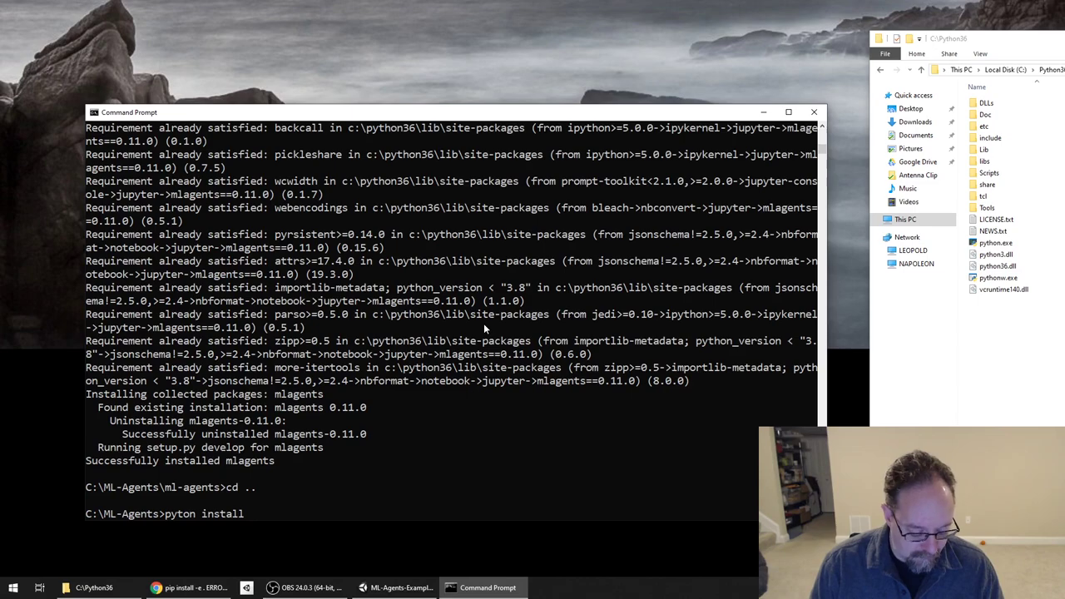
pyautogui.press('BackSpace')
pyautogui.press('BackSpace')
pyautogui.press('BackSpace')
pyautogui.press('BackSpace')
pyautogui.press('BackSpace')
pyautogui.press('BackSpace')
pyautogui.press('BackSpace')
pyautogui.press('BackSpace')
pyautogui.press('BackSpace')
pyautogui.press('BackSpace')
pyautogui.press('BackSpace')
pyautogui.press('BackSpace')
pyautogui.press('BackSpace')
pyautogui.write('pip install mlaga')
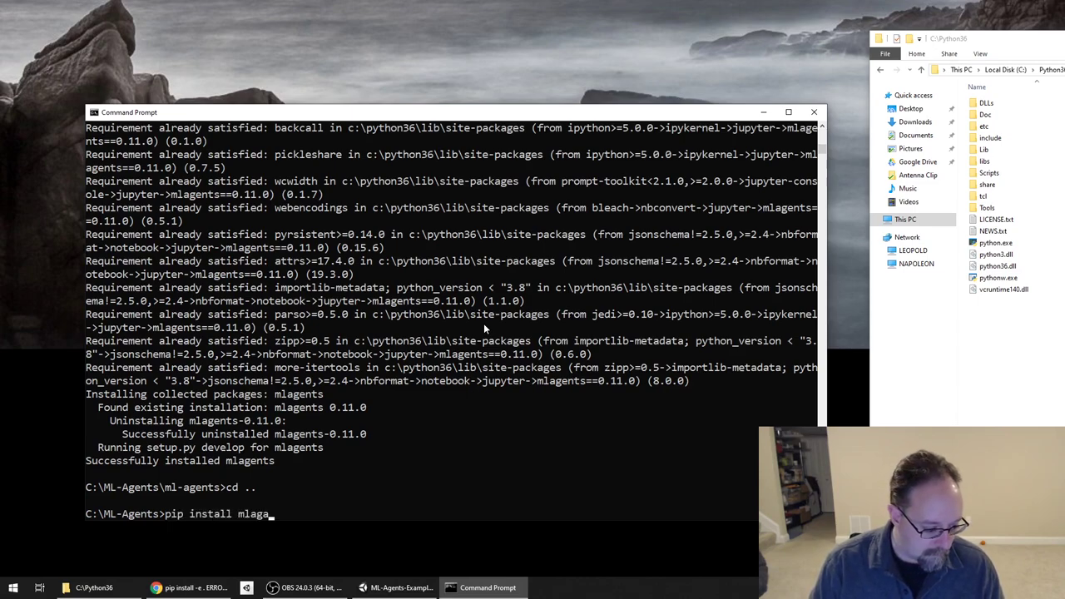
pyautogui.press('BackSpace')
pyautogui.press('BackSpace')
pyautogui.write('gents')
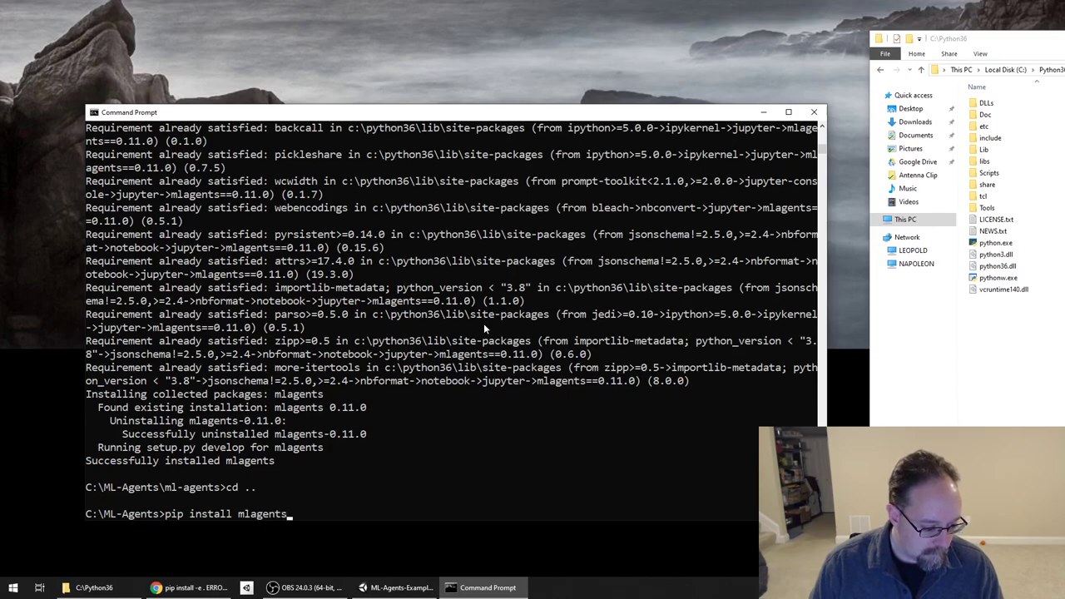
pyautogui.press('Return')
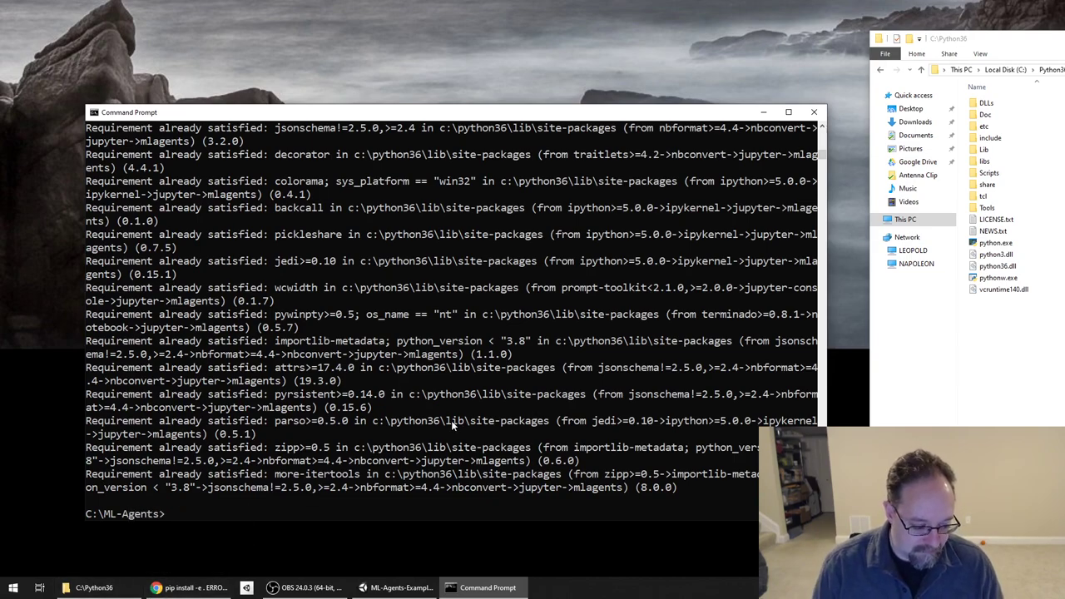
# - Recall and clear the 'pip3 install -e ./' command, then close Command Prompt
pyautogui.press('Up')
pyautogui.press('Escape')
pyautogui.press('Up')
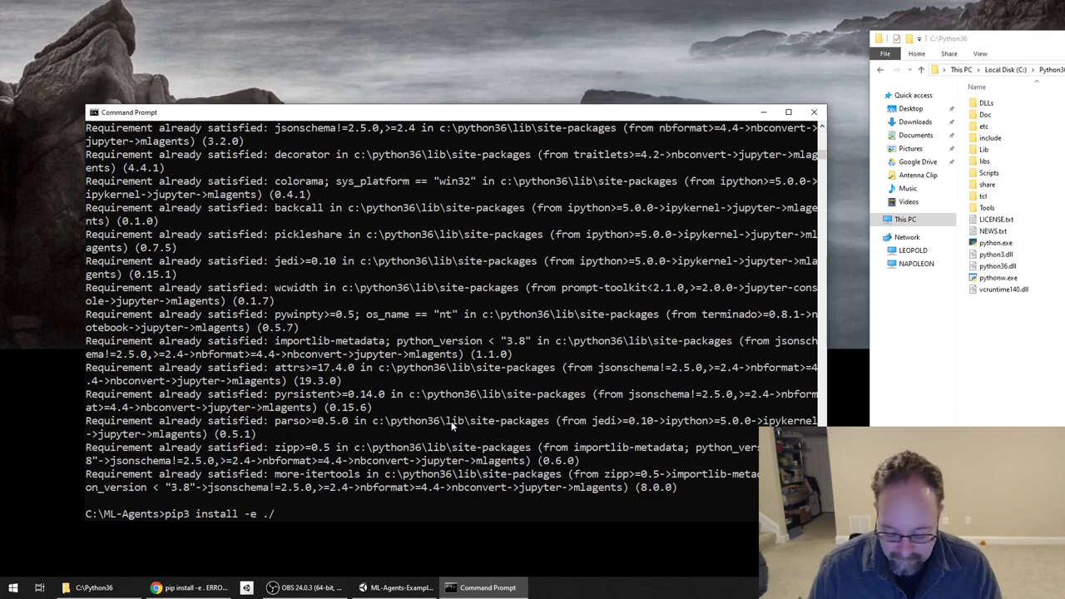
pyautogui.press('BackSpace')
pyautogui.press('BackSpace')
pyautogui.press('BackSpace')
pyautogui.press('BackSpace')
pyautogui.press('BackSpace')
pyautogui.press('BackSpace')
pyautogui.press('BackSpace')
pyautogui.press('BackSpace')
pyautogui.press('BackSpace')
pyautogui.press('BackSpace')
pyautogui.press('BackSpace')
pyautogui.press('BackSpace')
pyautogui.press('BackSpace')
pyautogui.press('BackSpace')
pyautogui.press('BackSpace')
pyautogui.press('BackSpace')
pyautogui.press('BackSpace')
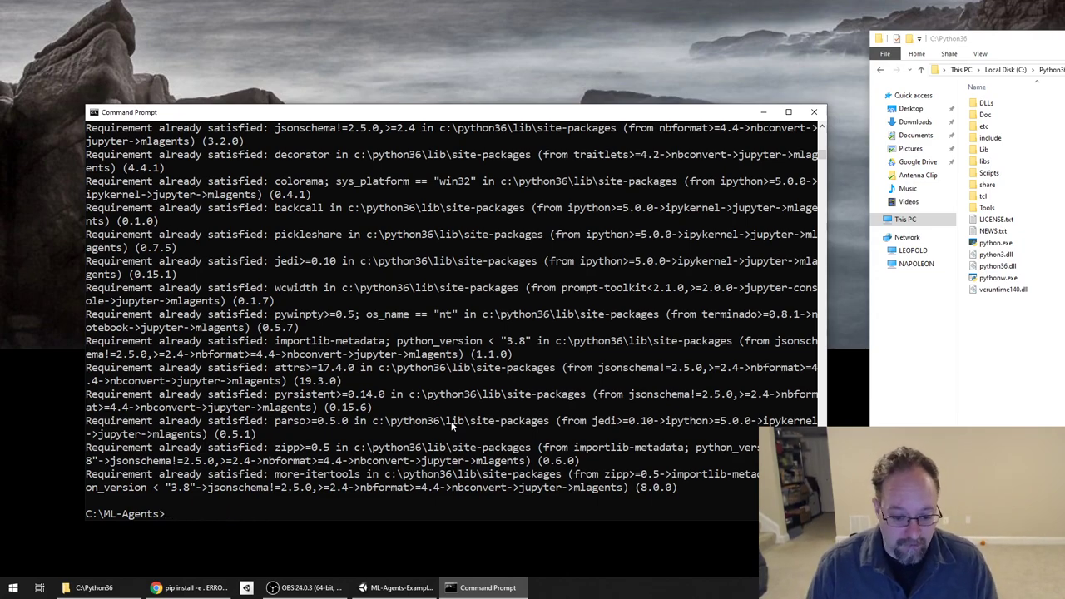
pyautogui.click(814, 112)
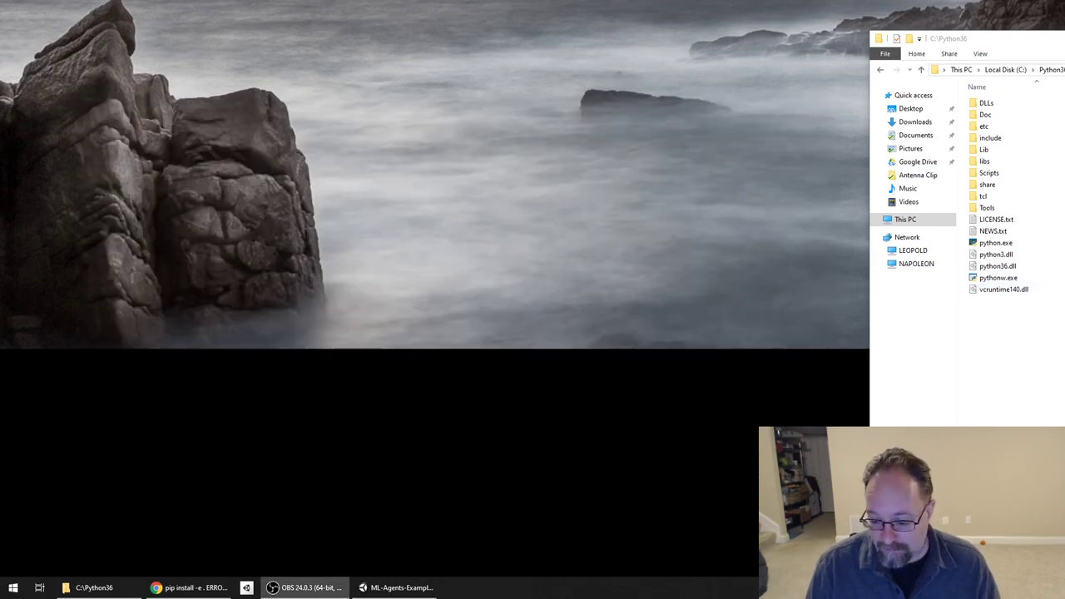
# - Close the Python36 window and reveal the Unity project's Assets folder in File Explorer
pyautogui.hotkey('alt', 'F4')
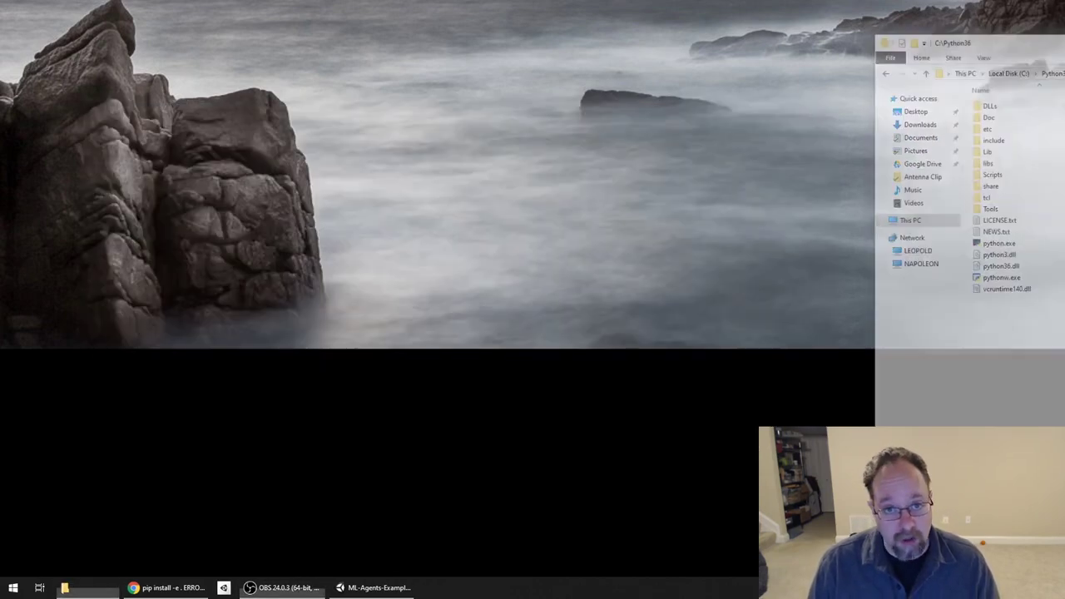
pyautogui.hotkey('alt', 'Tab')
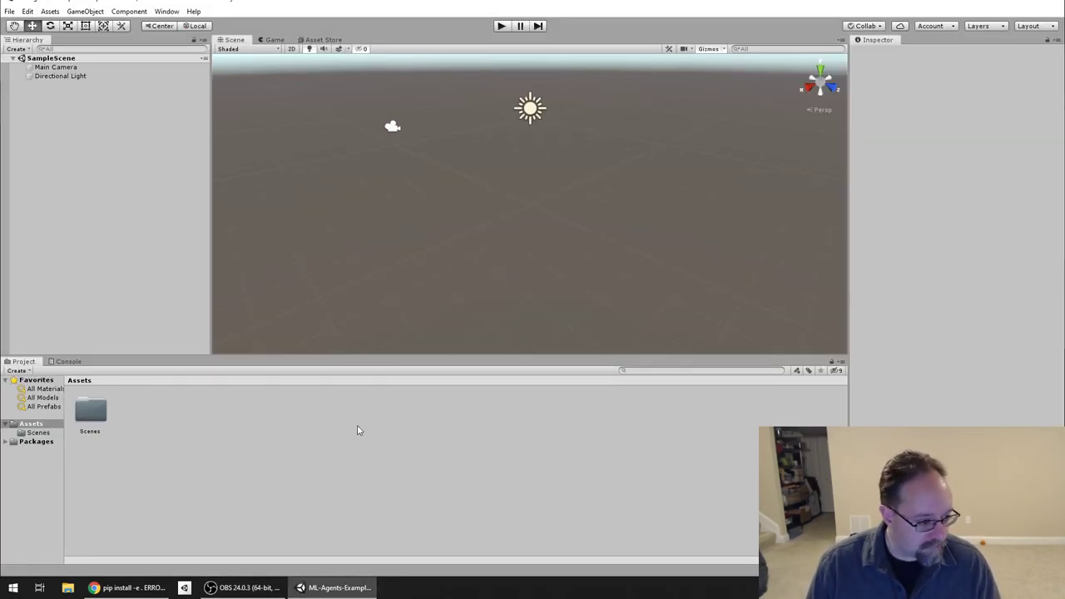
pyautogui.rightClick(234, 433)
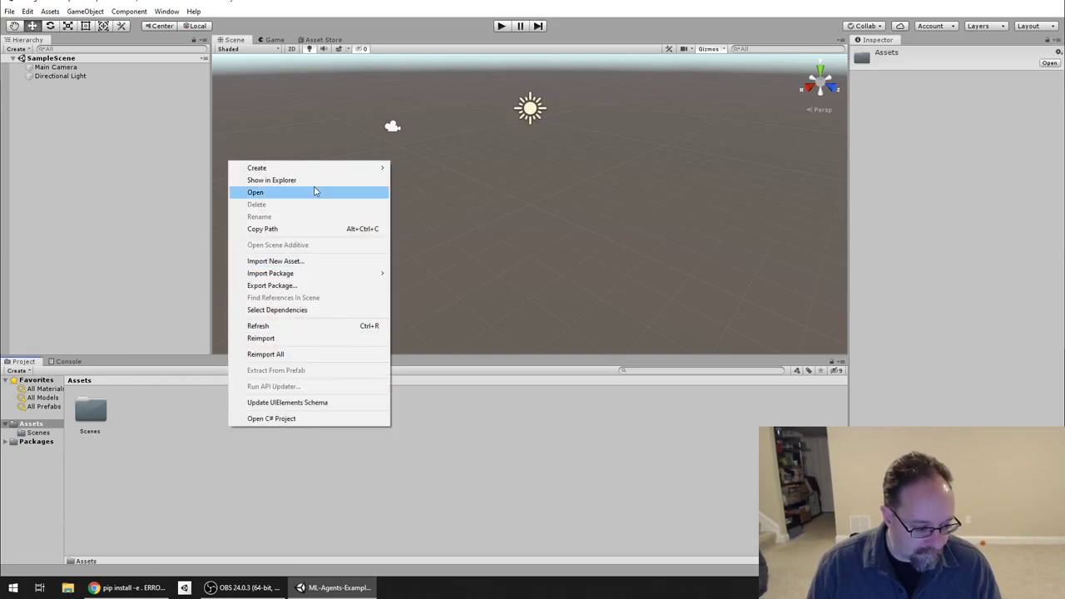
pyautogui.click(303, 182)
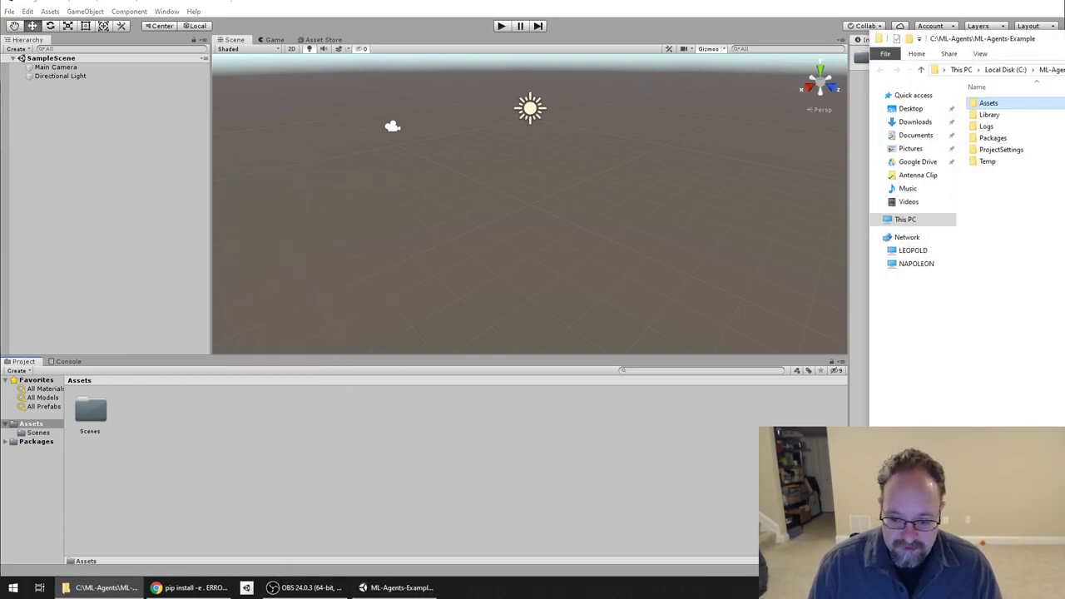
pyautogui.moveTo(1064, 46); pyautogui.dragTo(516, 28)
pyautogui.doubleClick(349, 138)
# - Narrow the Assets Explorer window and place a second Explorer window beside it
pyautogui.moveTo(1063, 208); pyautogui.dragTo(432, 200)
pyautogui.press('super+e')
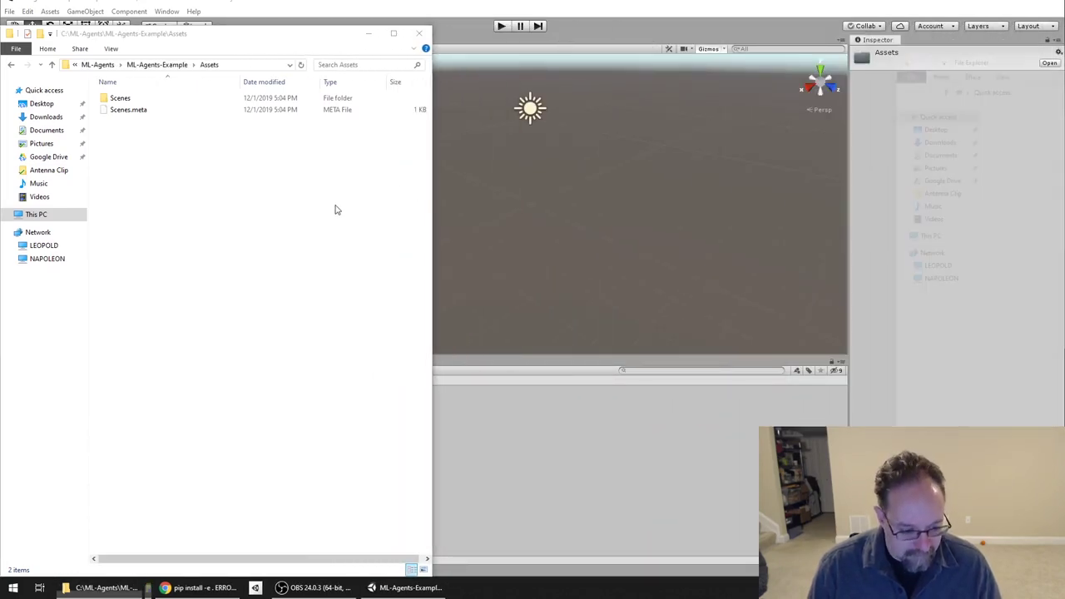
pyautogui.moveTo(999, 52); pyautogui.dragTo(565, 52)
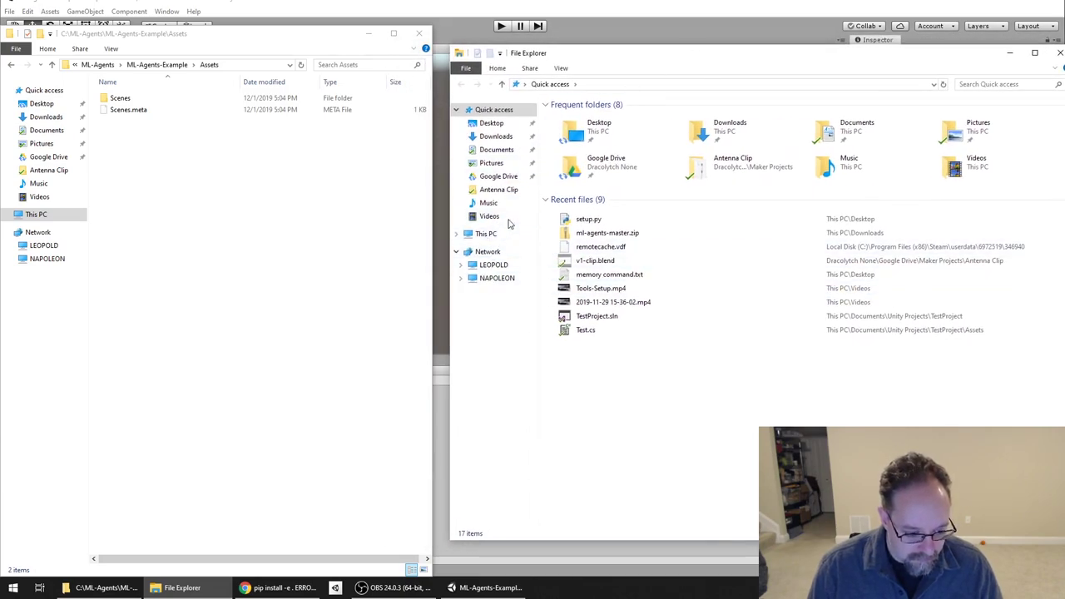
# - Open C:\ML-Agents\UnitySDK in the new window and close the Unity editor
pyautogui.click(658, 85)
pyautogui.write('c:\\')
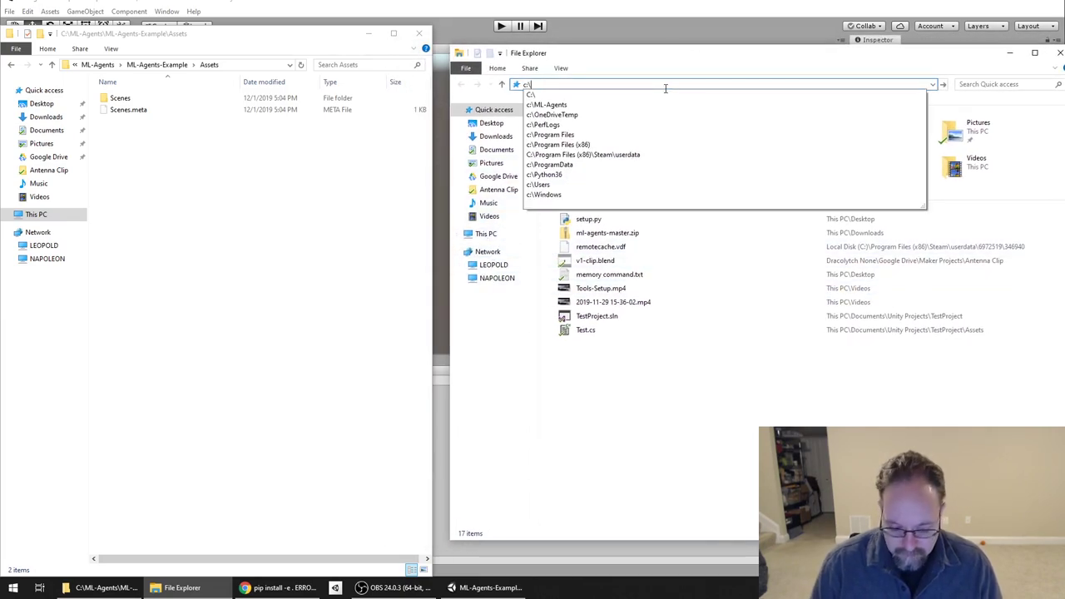
pyautogui.press('Down')
pyautogui.press('Down')
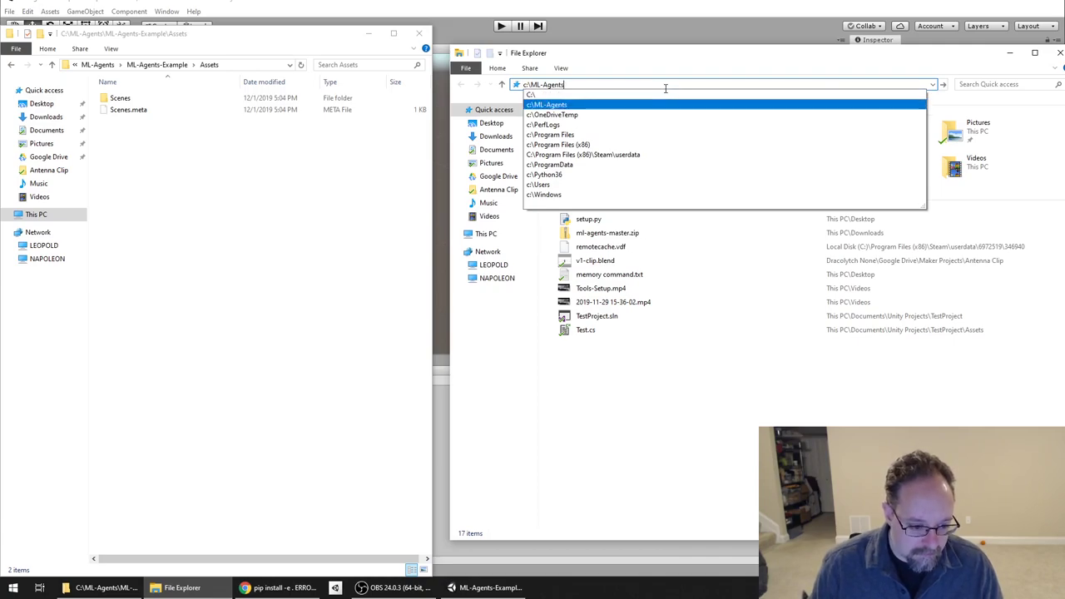
pyautogui.press('Return')
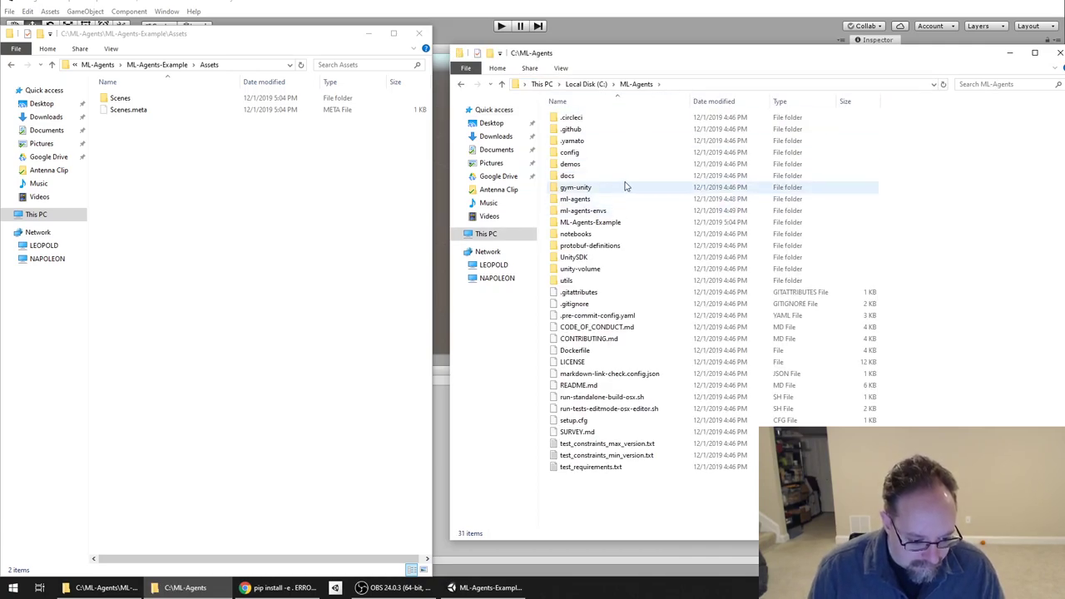
pyautogui.doubleClick(619, 260)
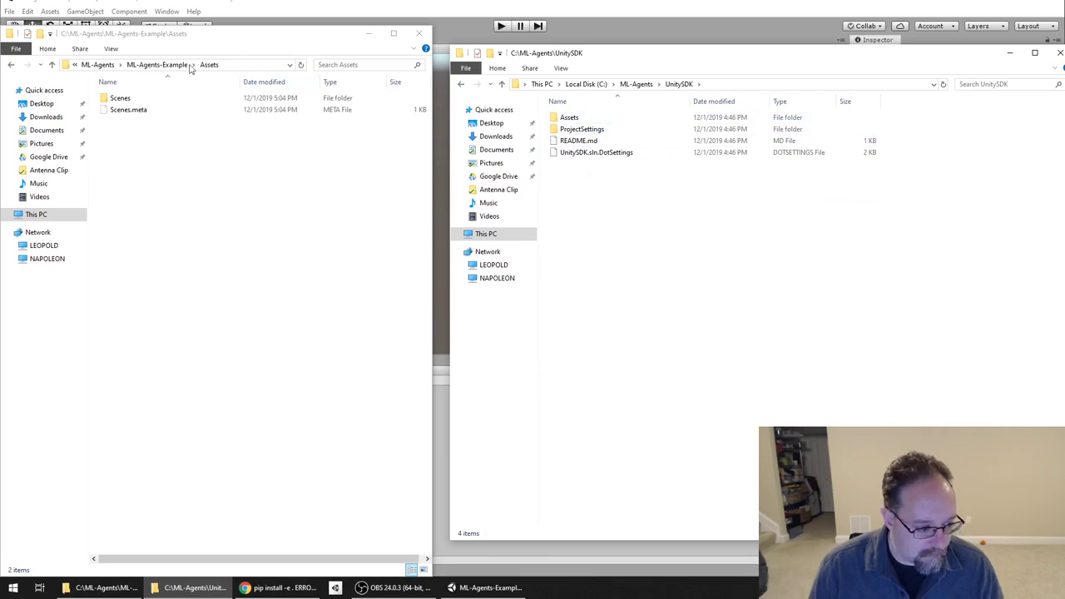
pyautogui.click(172, 64)
pyautogui.click(770, 45)
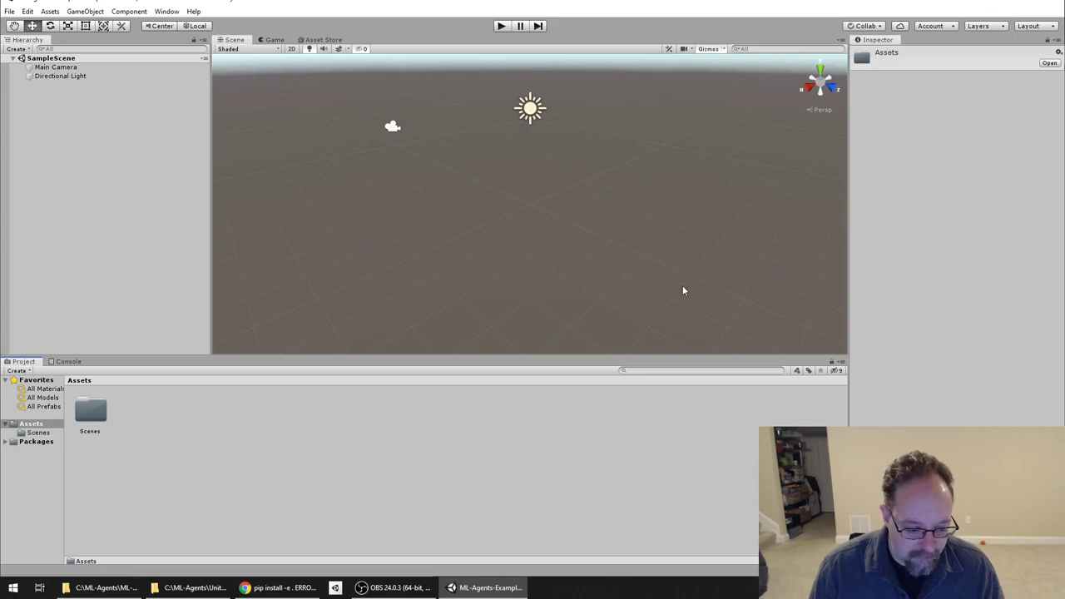
pyautogui.hotkey('alt', 'F4')
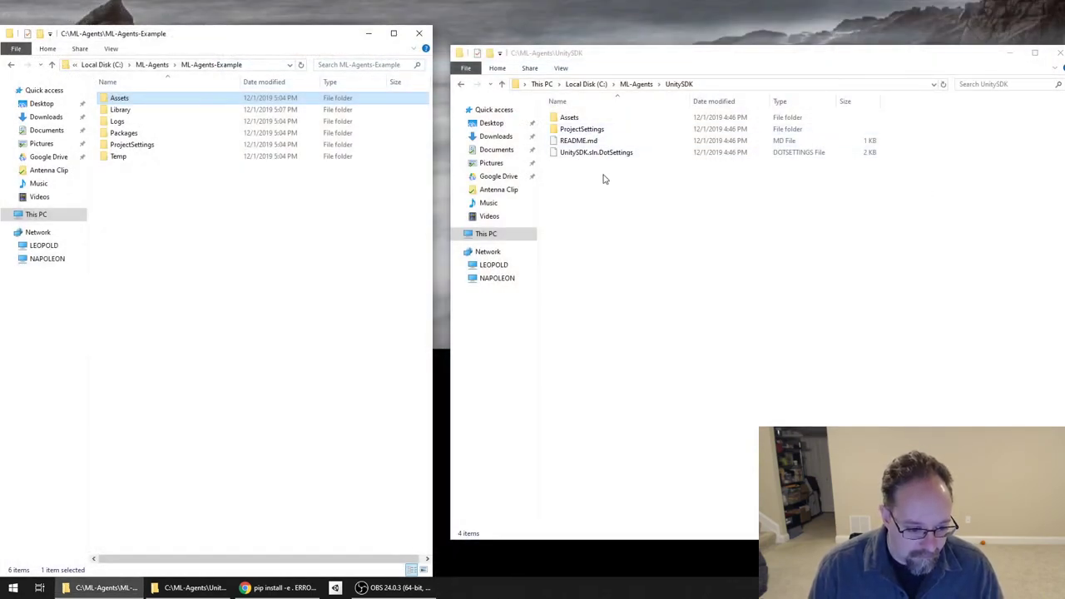
# - Paste the Assets and ProjectSettings folders into ML-Agents-Example, replacing duplicate files
pyautogui.click(577, 133)
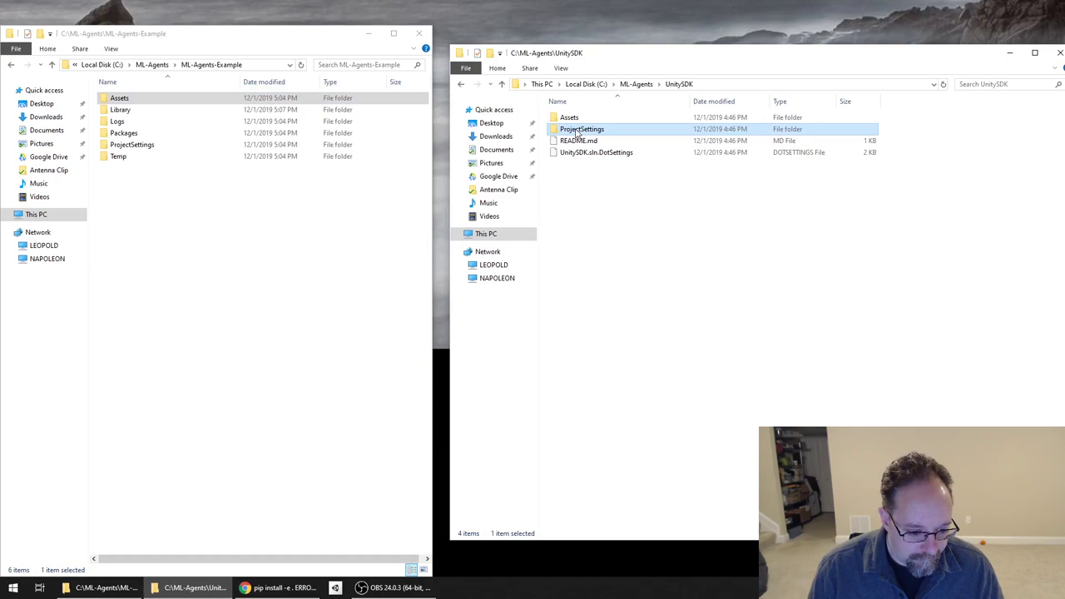
pyautogui.keyDown('ctrl'); pyautogui.click(569, 117); pyautogui.keyUp('ctrl')
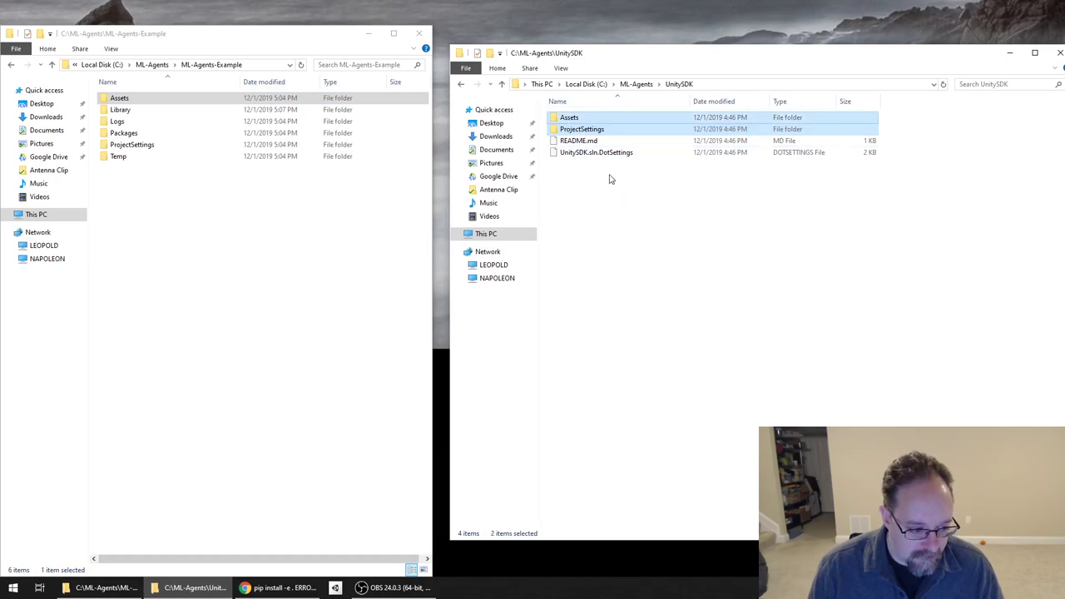
pyautogui.click(300, 229)
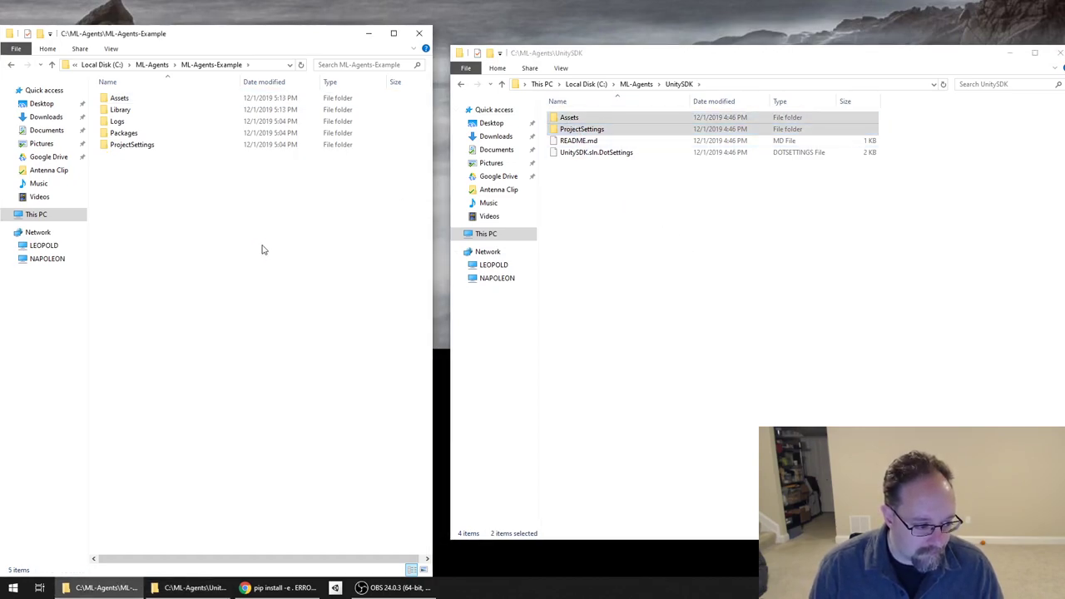
pyautogui.hotkey('ctrl', 'v')
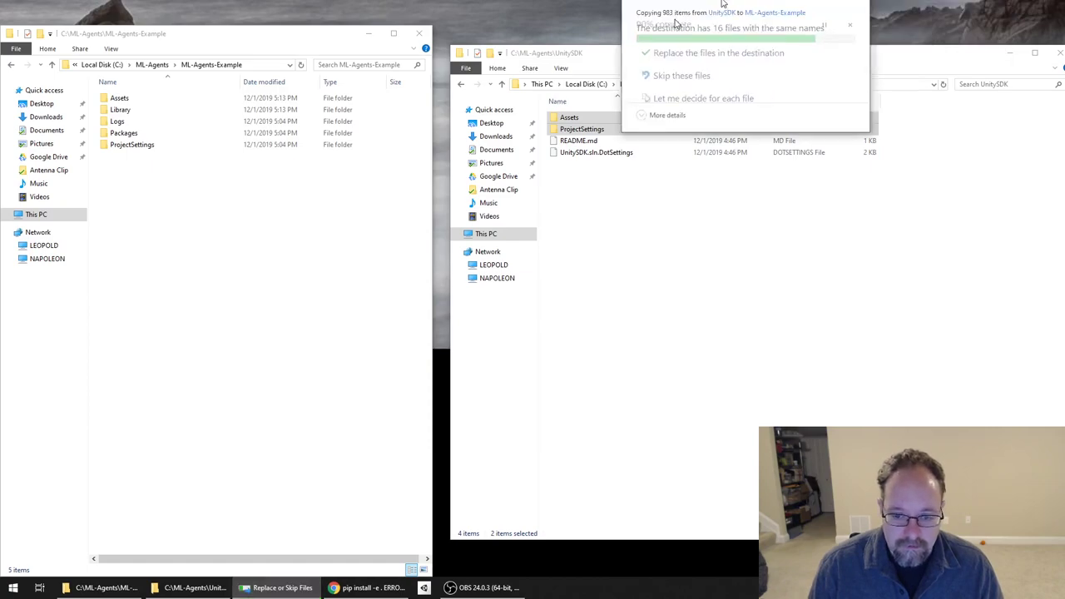
pyautogui.click(339, 283)
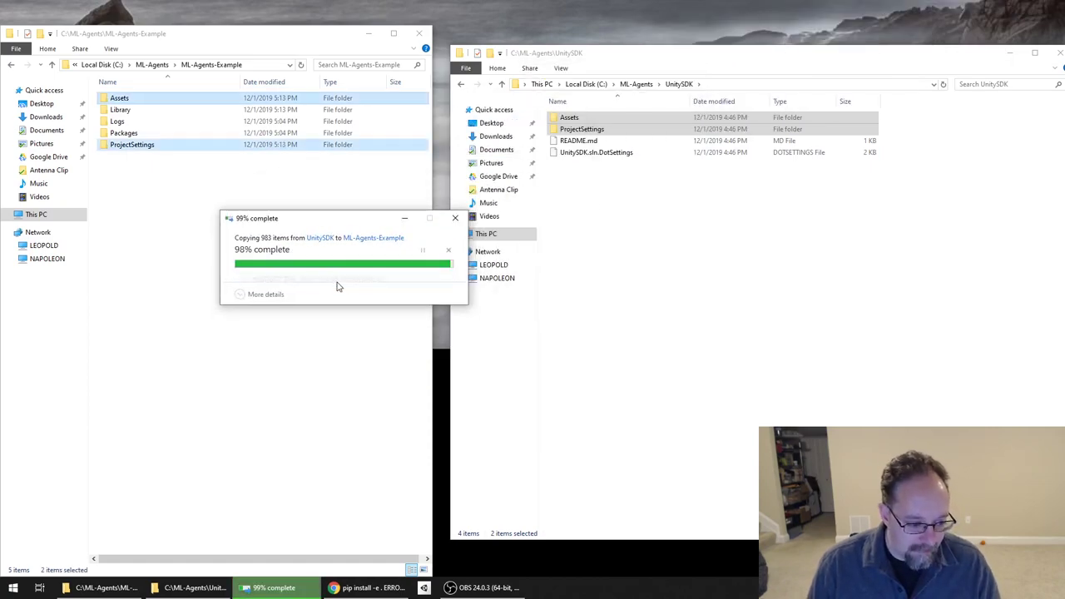
# - Check the copied ProjectSettings and Assets\ML-Agents folders in the project
pyautogui.click(219, 249)
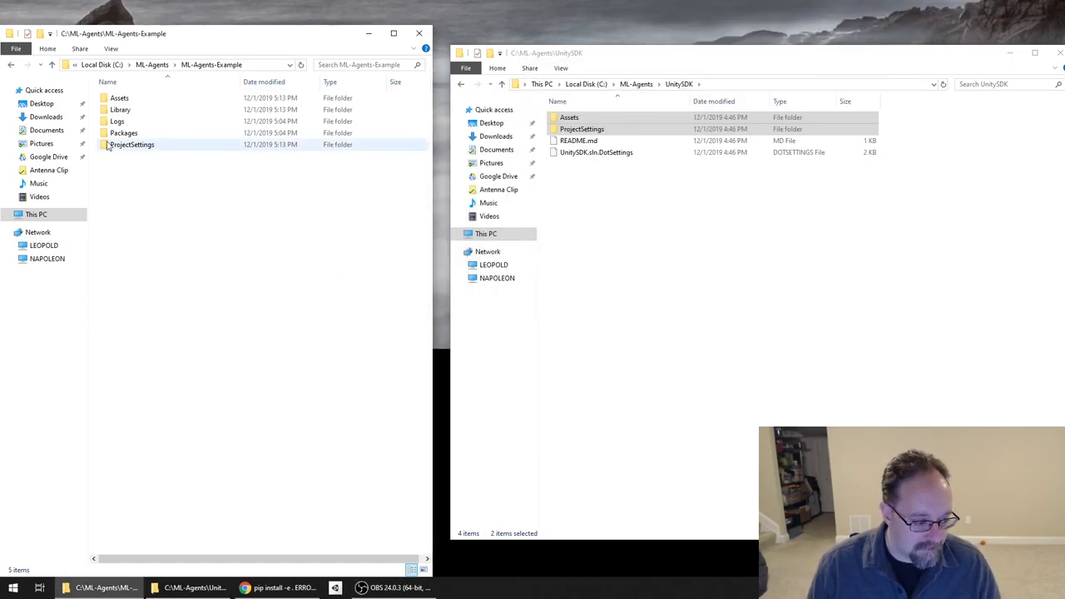
pyautogui.doubleClick(131, 145)
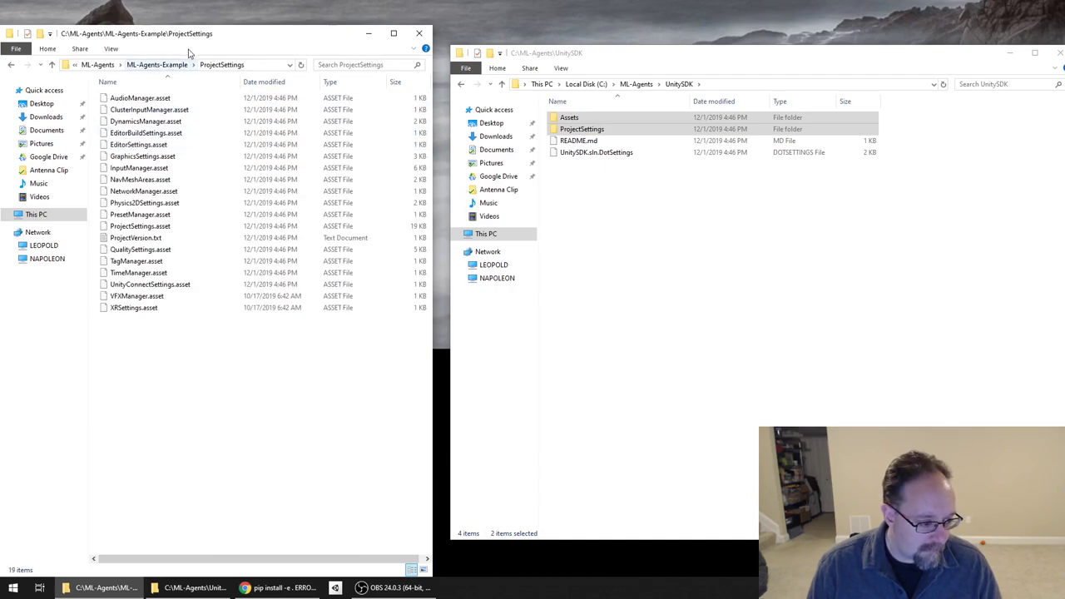
pyautogui.click(157, 64)
pyautogui.doubleClick(143, 100)
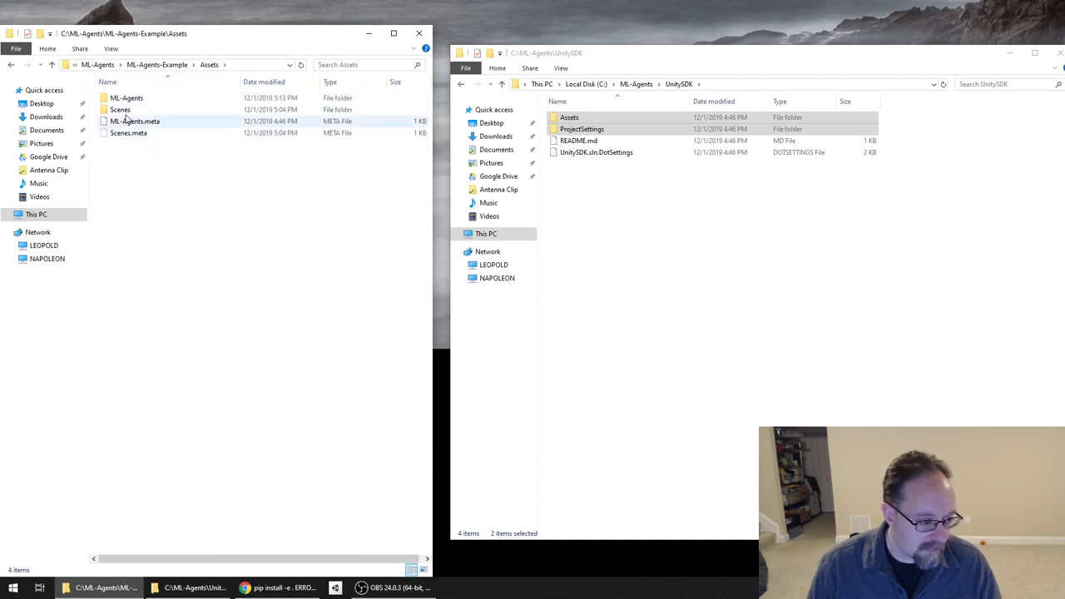
pyautogui.doubleClick(142, 100)
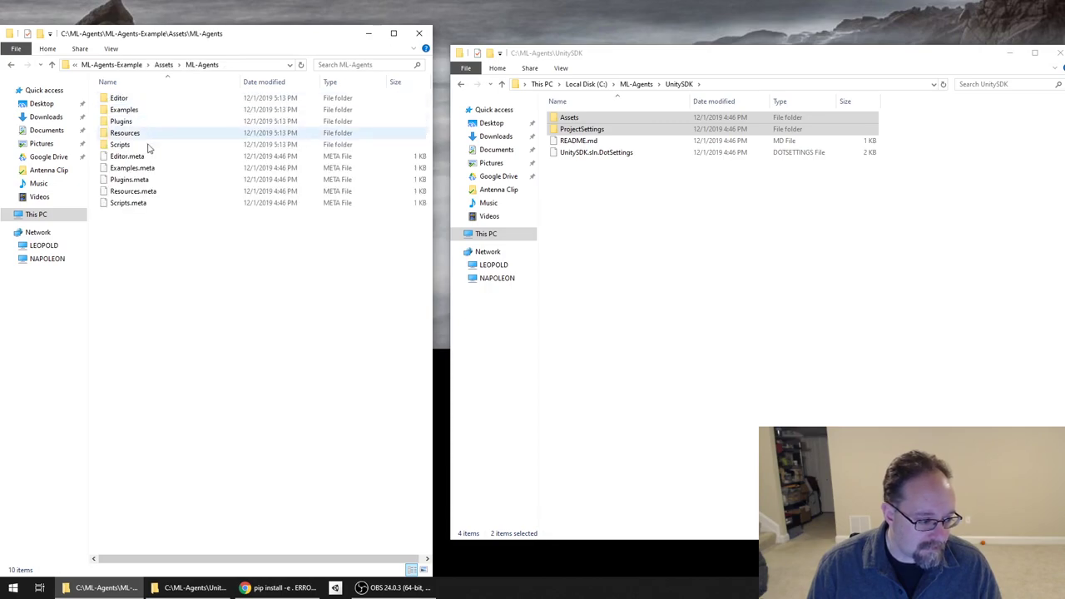
pyautogui.click(168, 64)
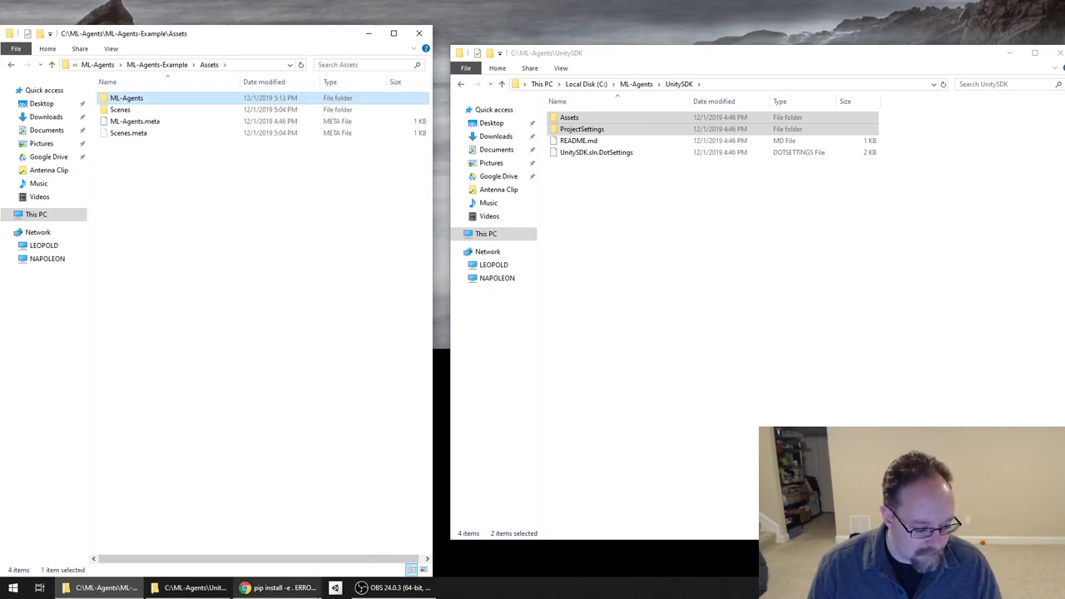
pyautogui.click(338, 588)
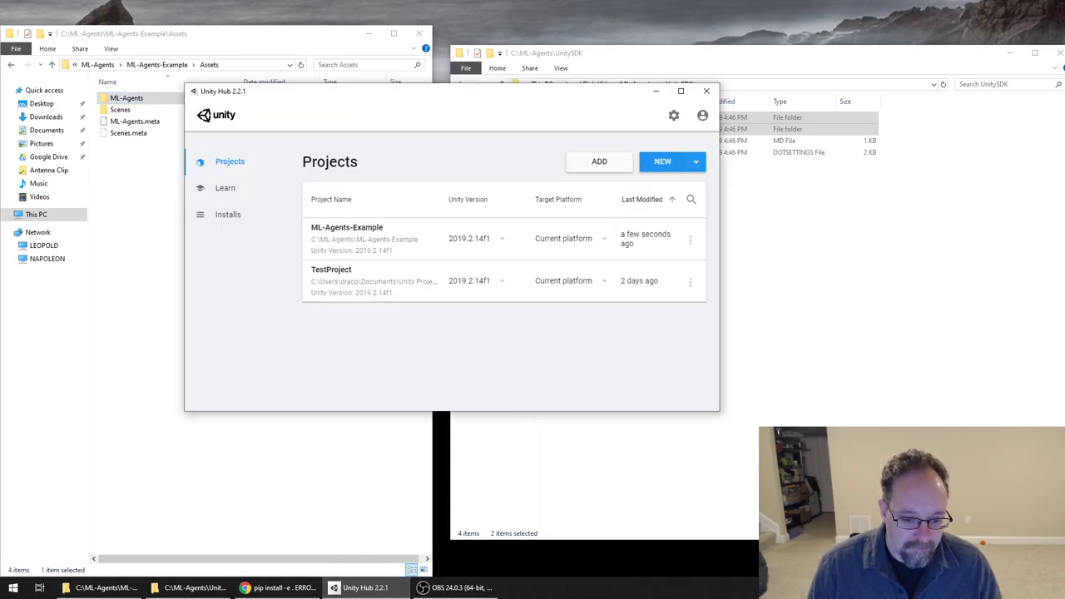
# - Open ML-Agents-Example from Unity Hub despite the version mismatch and close both Explorer windows
pyautogui.click(354, 242)
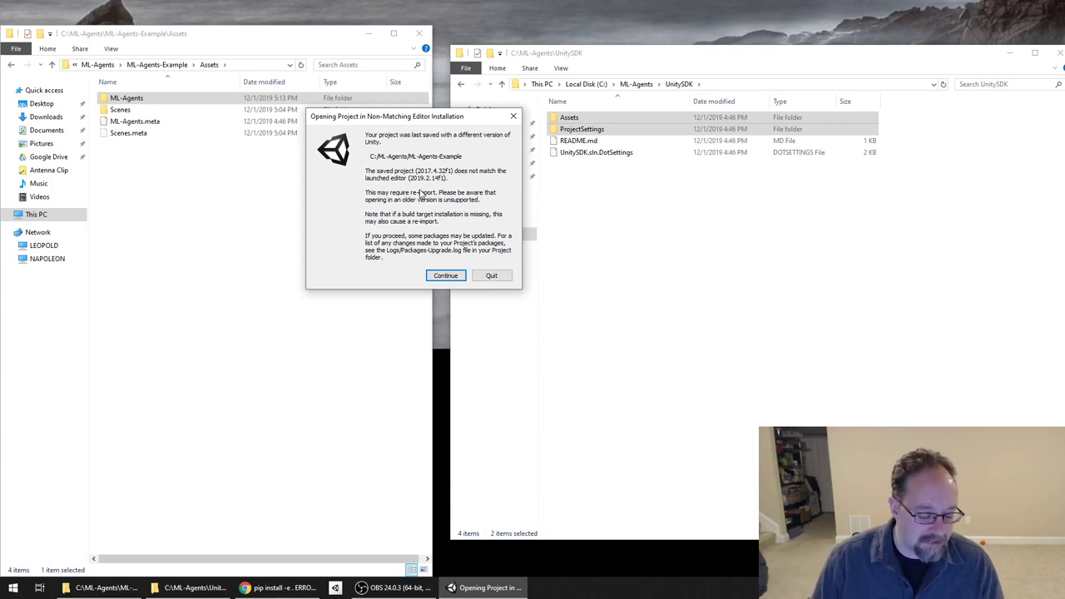
pyautogui.click(462, 276)
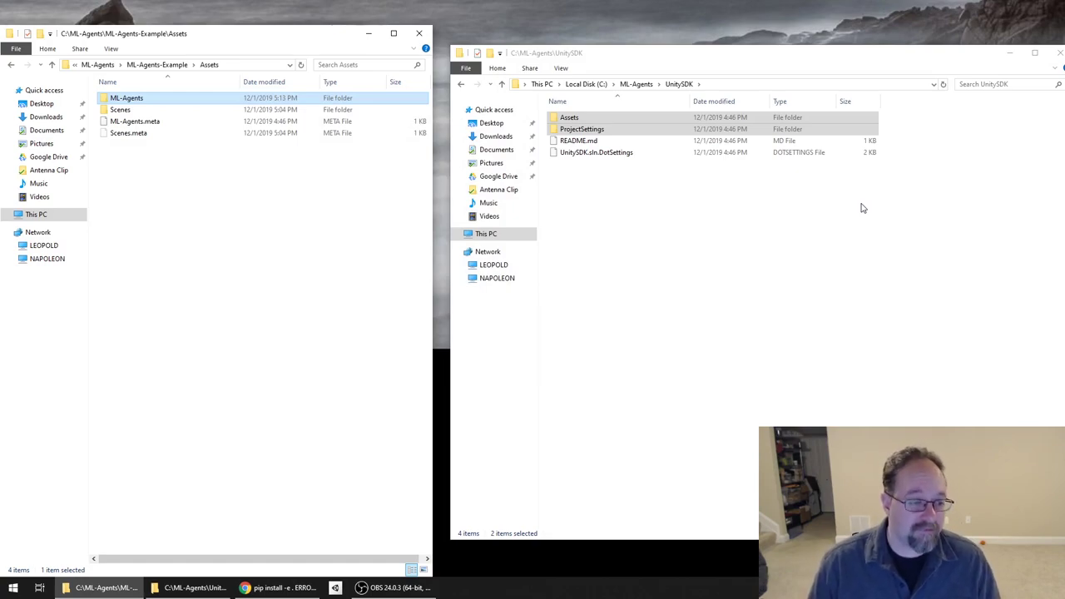
pyautogui.click(850, 284)
pyautogui.click(1058, 52)
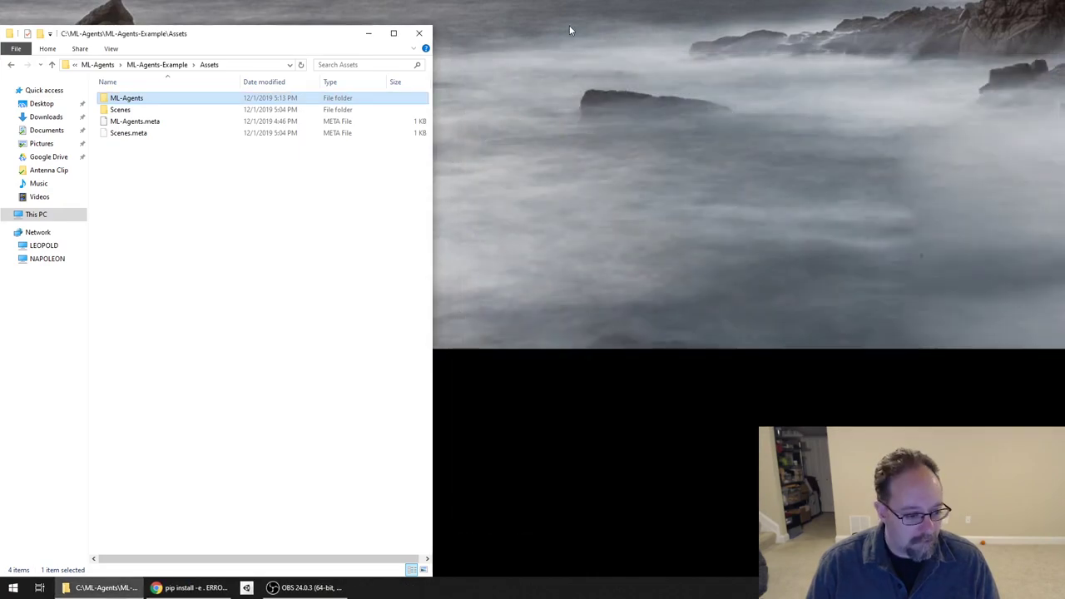
pyautogui.click(418, 33)
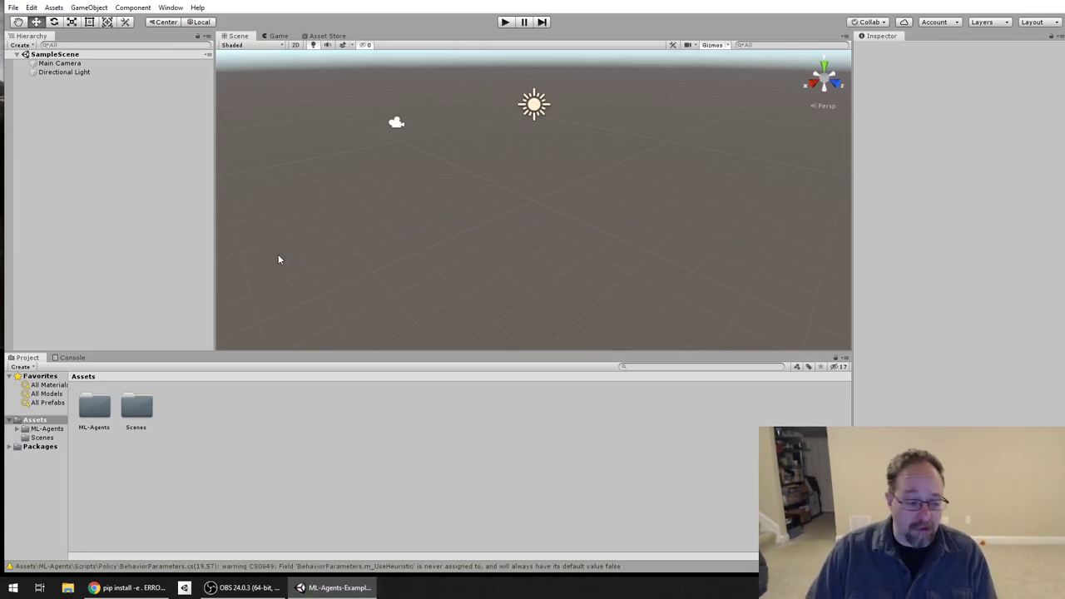
# - Open the 3DBall scene from ML-Agents > Examples > 3DBall > Scenes and view the cube grid
pyautogui.doubleClick(95, 407)
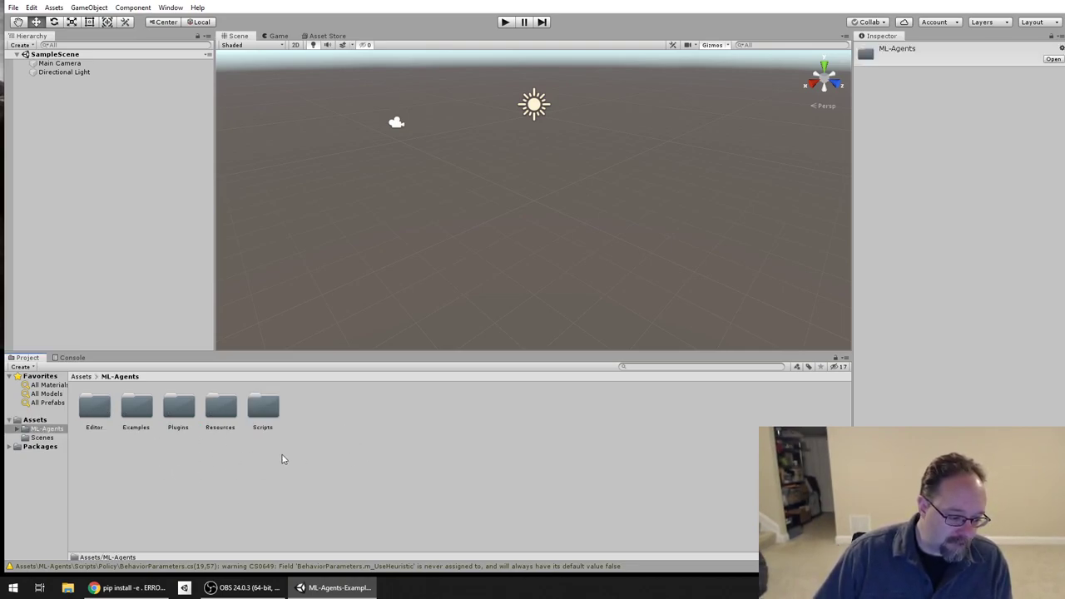
pyautogui.doubleClick(132, 409)
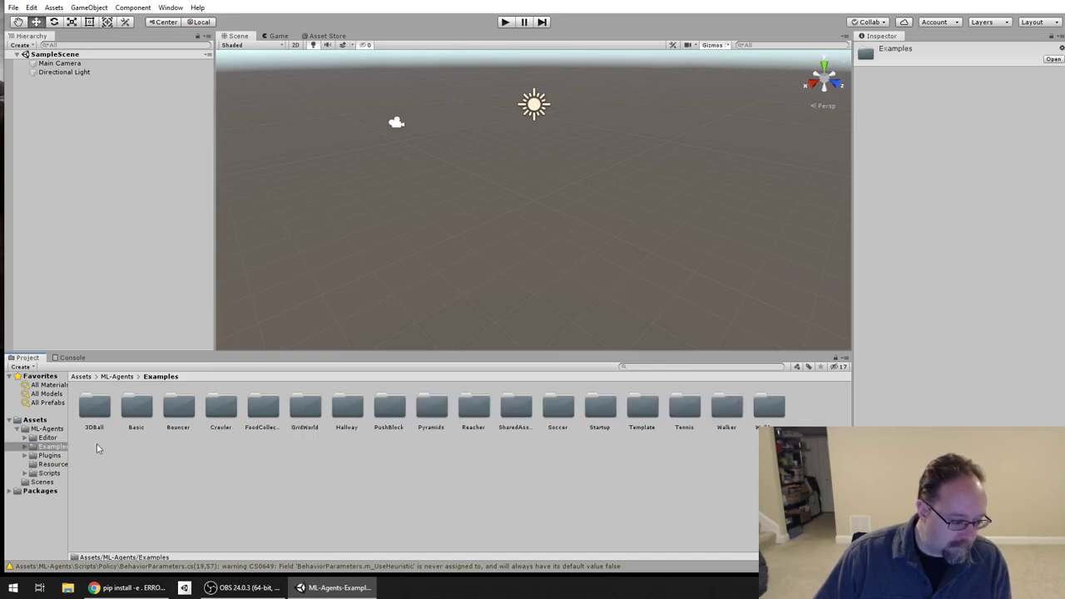
pyautogui.doubleClick(83, 415)
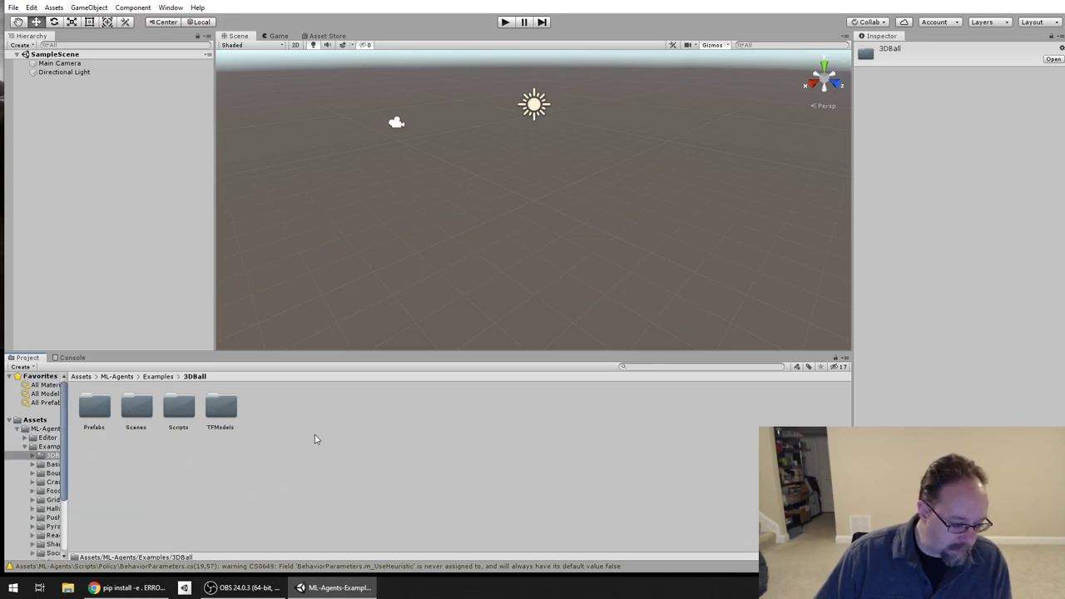
pyautogui.doubleClick(142, 412)
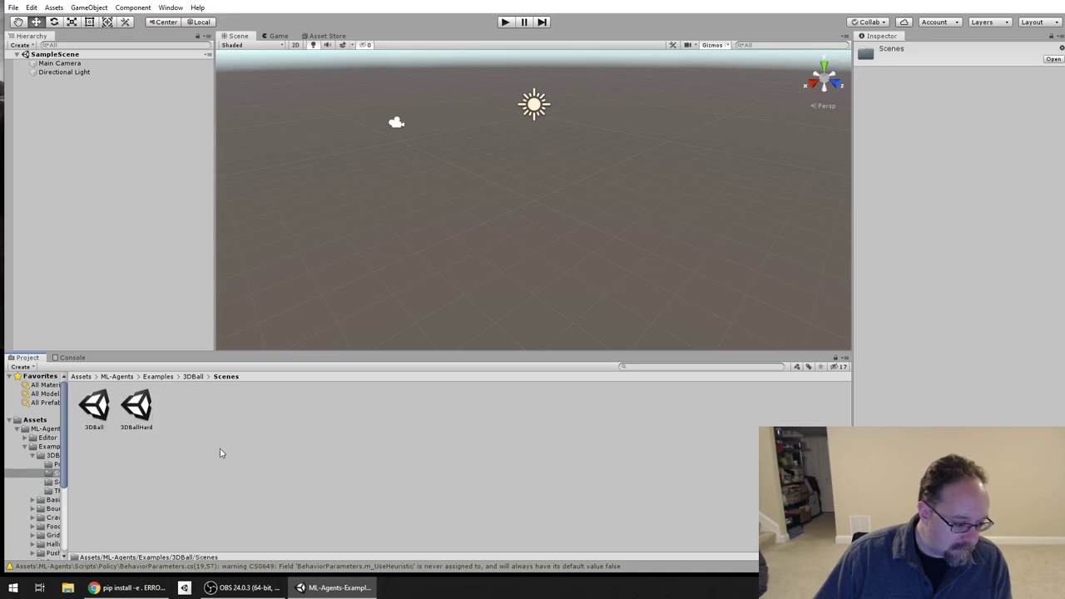
pyautogui.doubleClick(94, 408)
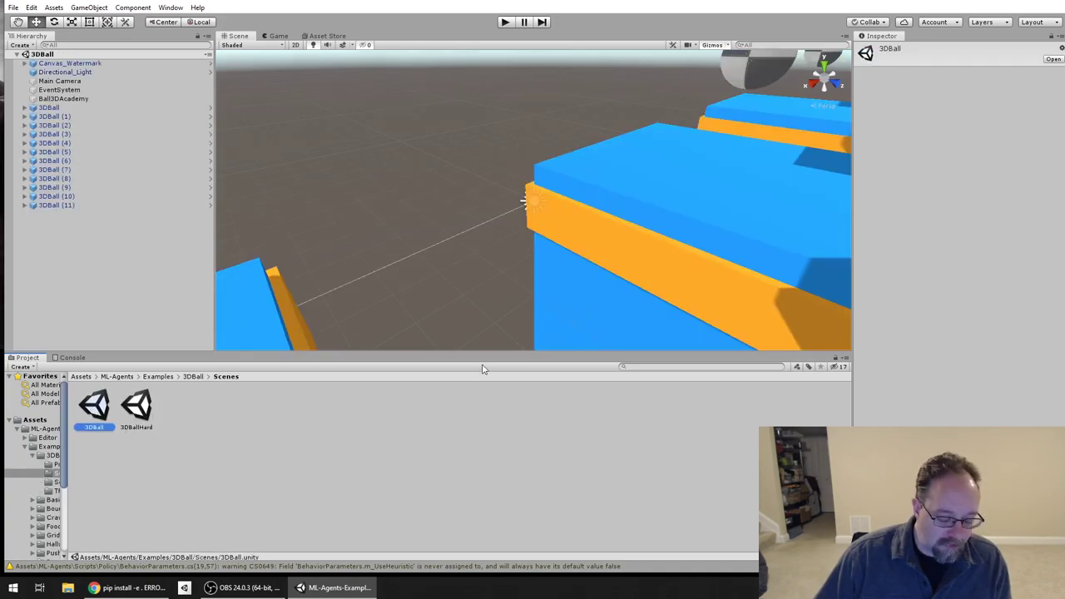
pyautogui.scroll(-3, 464, 202)
pyautogui.keyDown('alt'); pyautogui.moveTo(464, 201); pyautogui.dragTo(641, 218); pyautogui.keyUp('alt')
pyautogui.scroll(-5, 653, 225)
pyautogui.scroll(2, 427, 123)
pyautogui.keyDown('alt'); pyautogui.moveTo(427, 124); pyautogui.dragTo(390, 144); pyautogui.keyUp('alt')
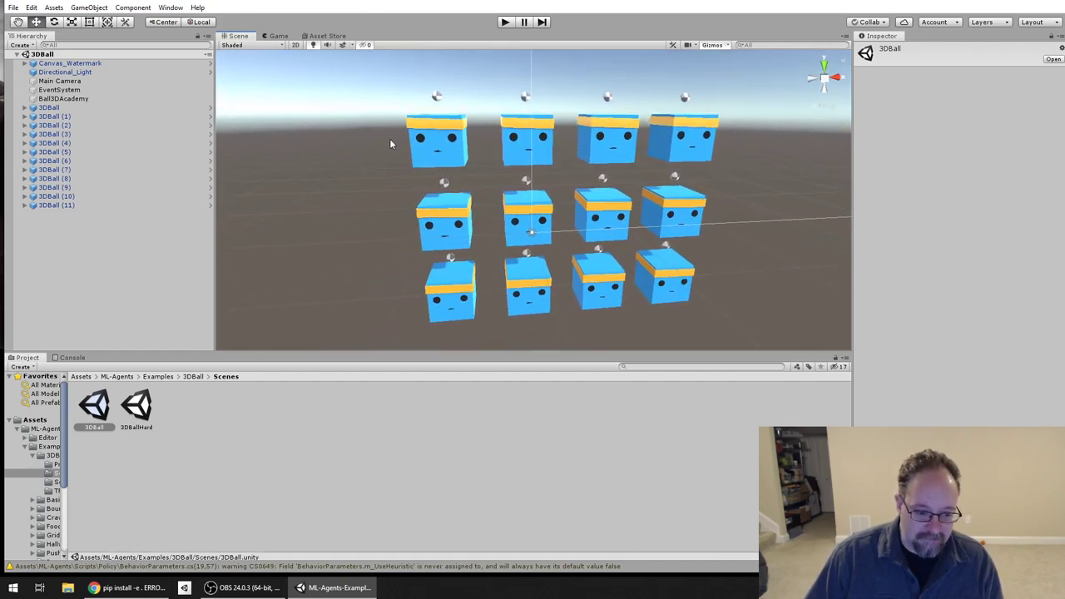
pyautogui.keyDown('alt'); pyautogui.moveTo(411, 181); pyautogui.dragTo(394, 205); pyautogui.keyUp('alt')
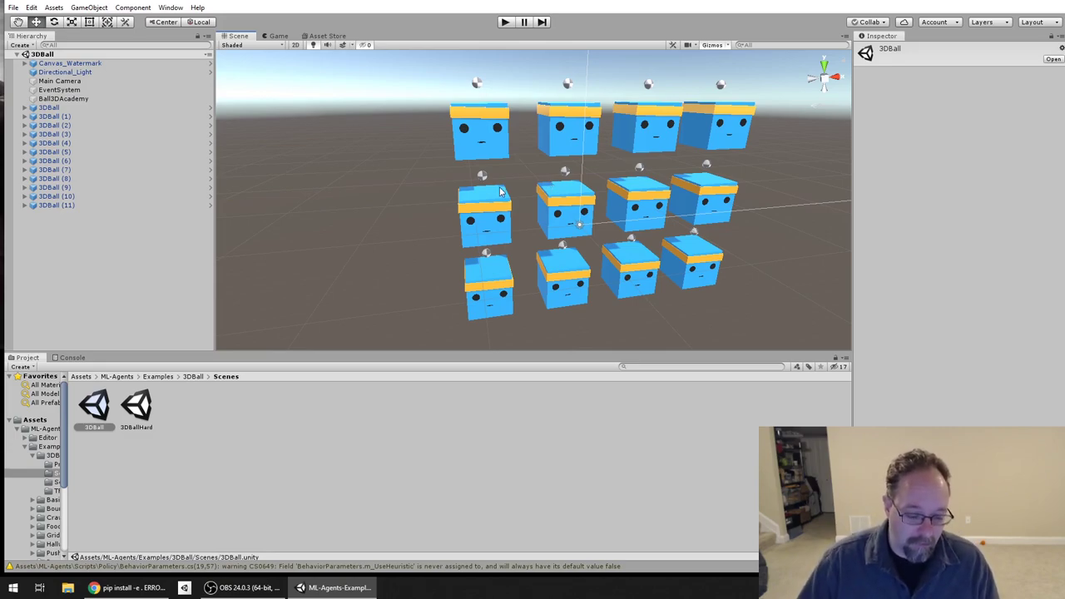
pyautogui.moveTo(628, 249); pyautogui.dragTo(605, 253, button='right')
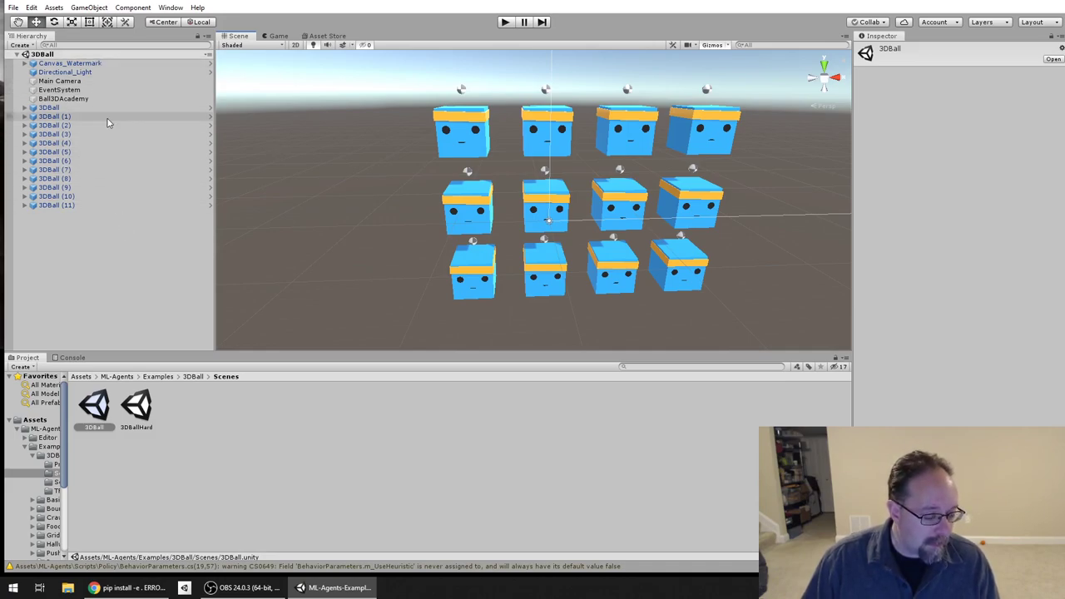
# - Select Ball3DAcademy and expand its Training and Inference Configuration foldouts in the Inspector
pyautogui.click(73, 108)
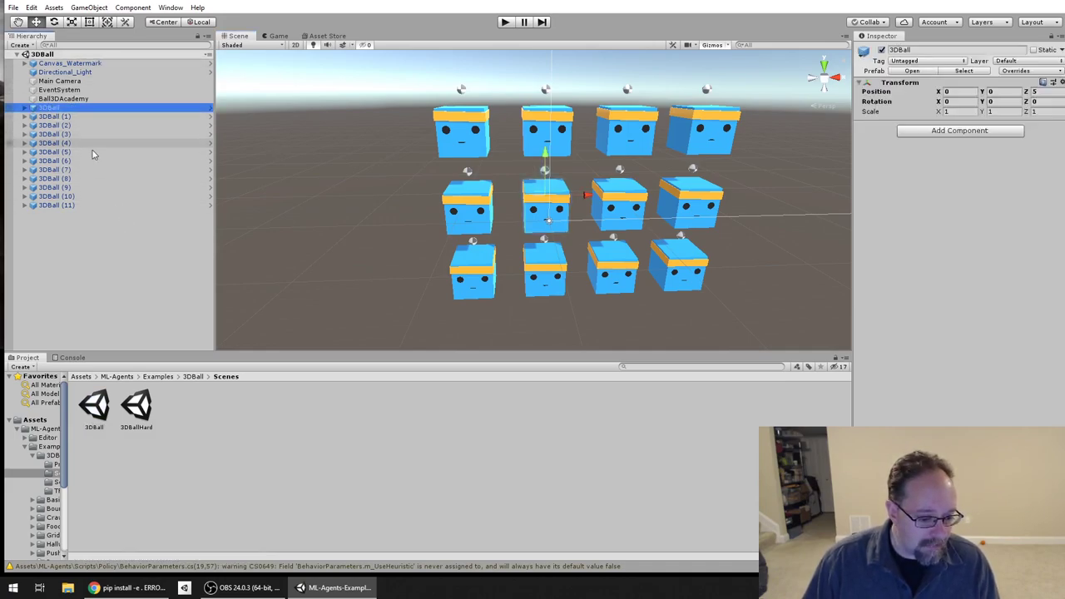
pyautogui.click(73, 99)
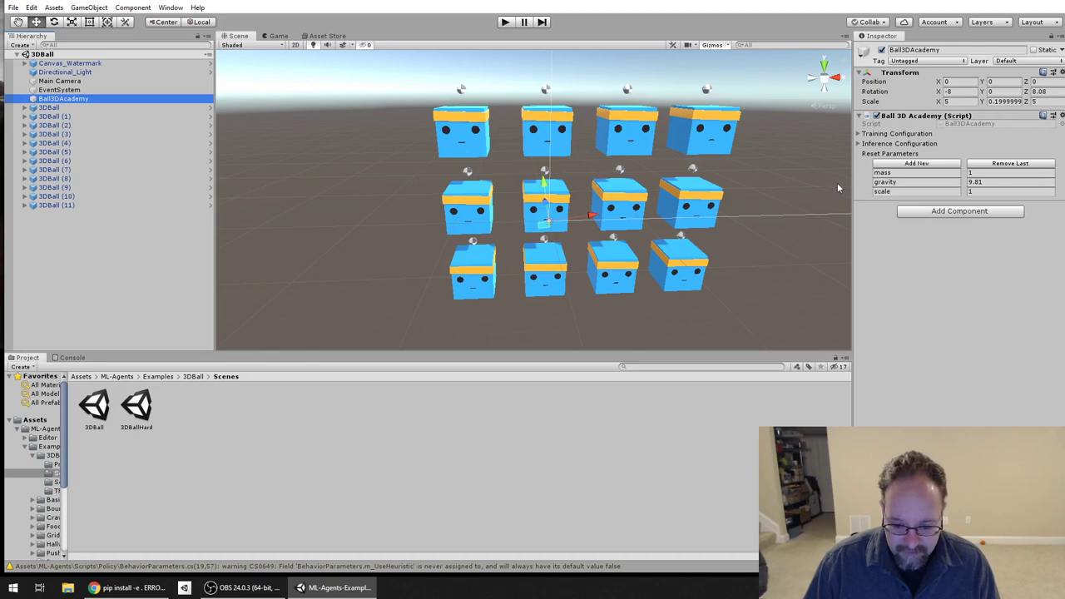
pyautogui.click(859, 137)
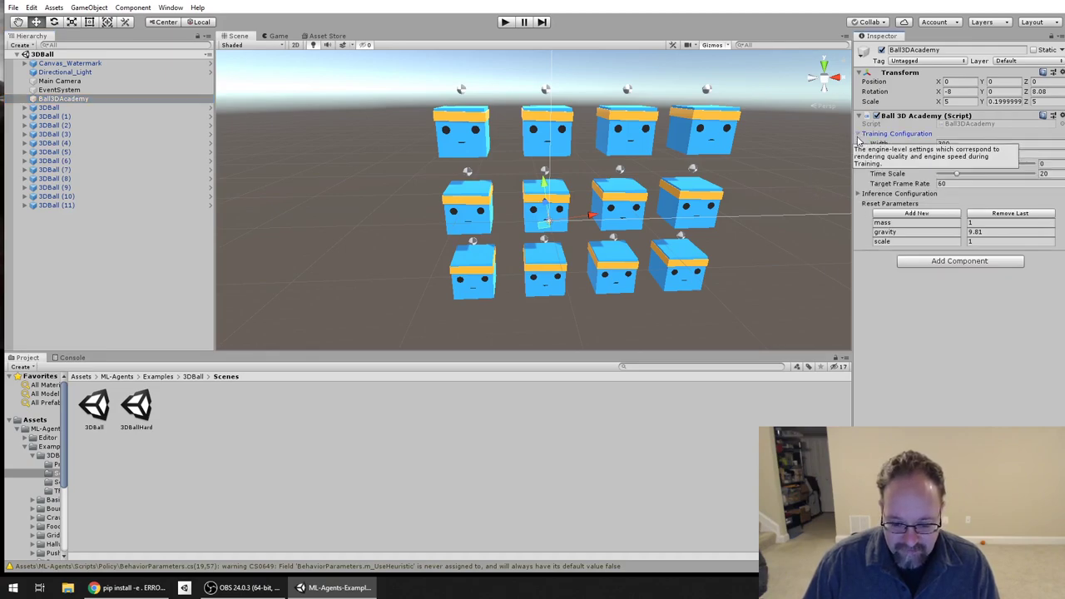
pyautogui.click(858, 194)
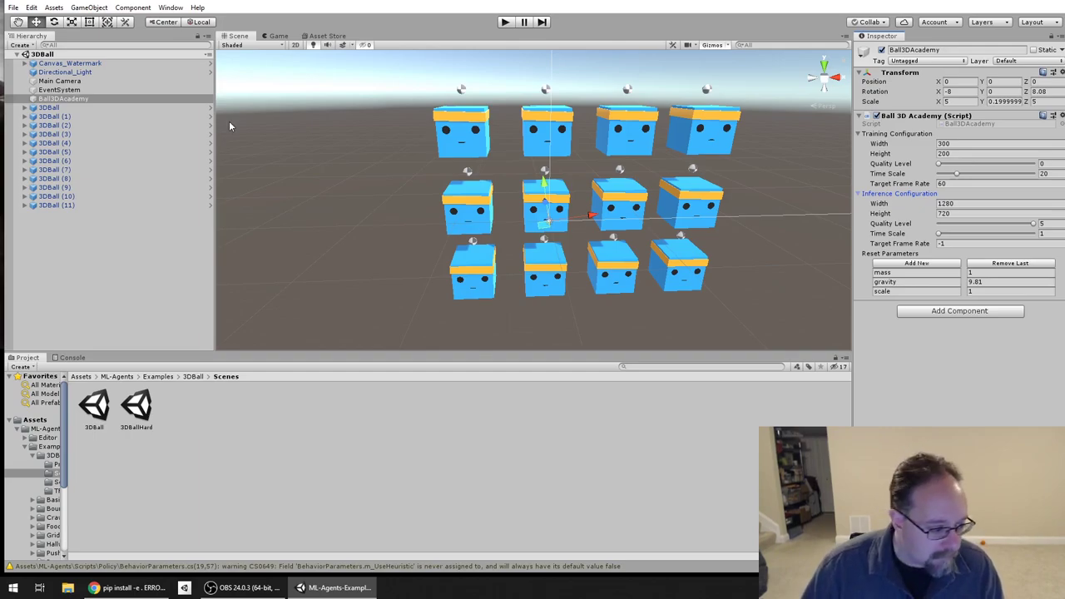
pyautogui.click(57, 109)
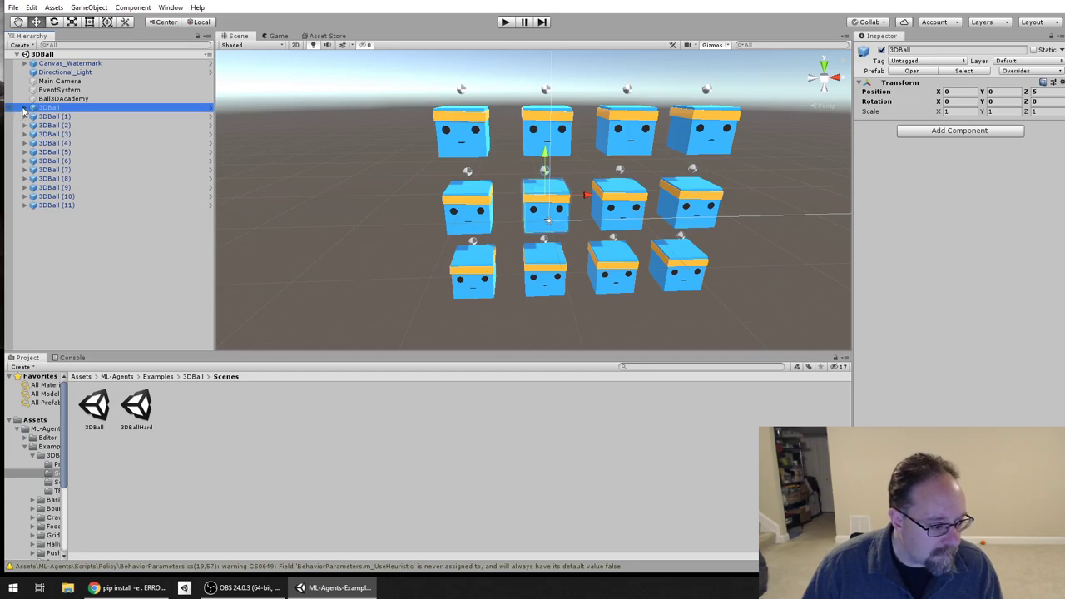
pyautogui.click(25, 108)
pyautogui.click(57, 126)
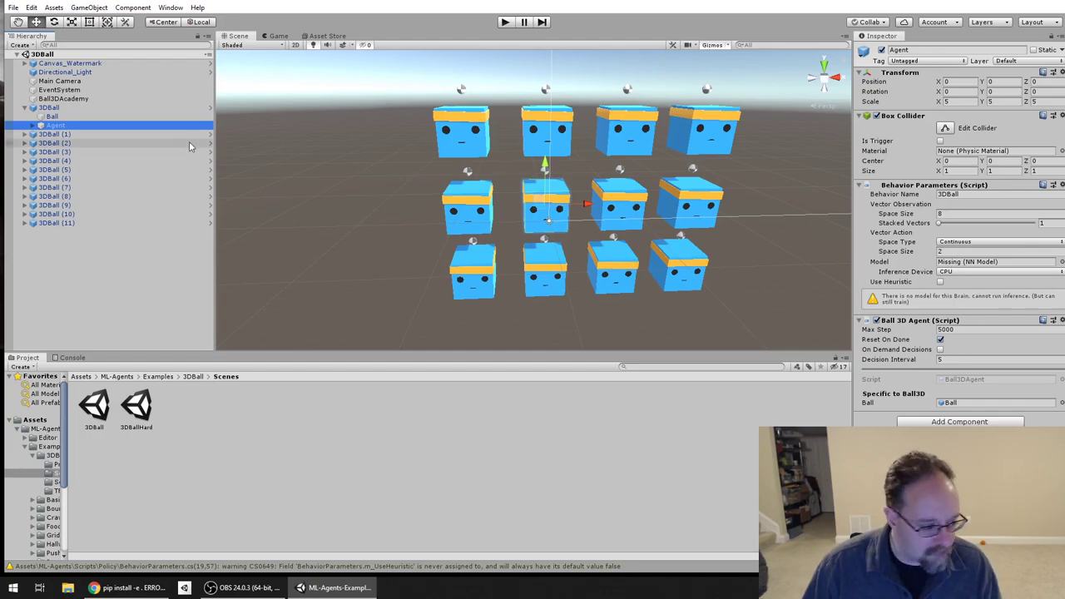
pyautogui.click(25, 108)
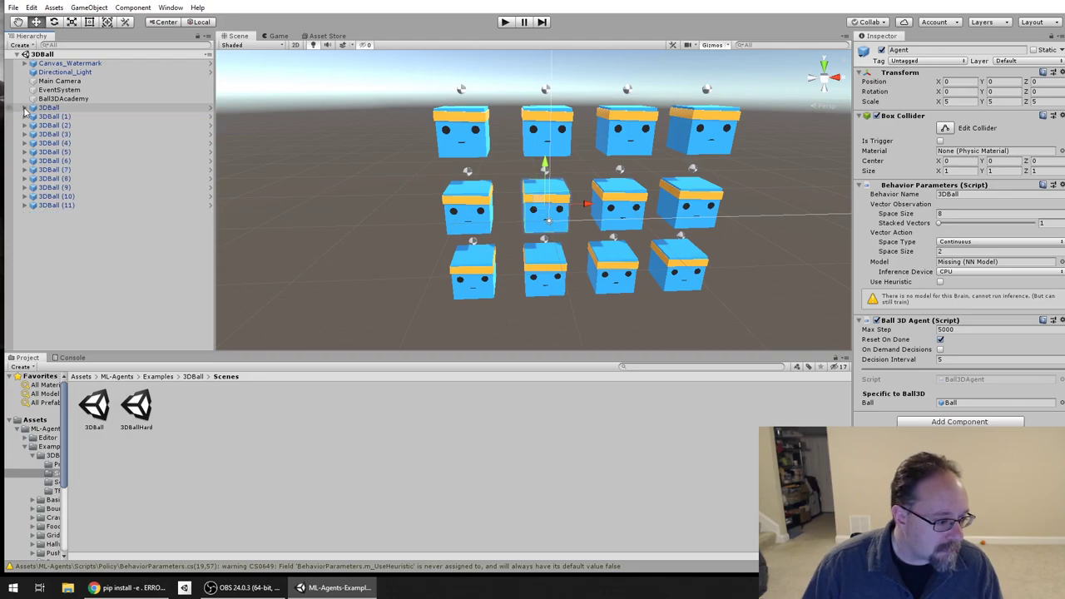
pyautogui.click(68, 99)
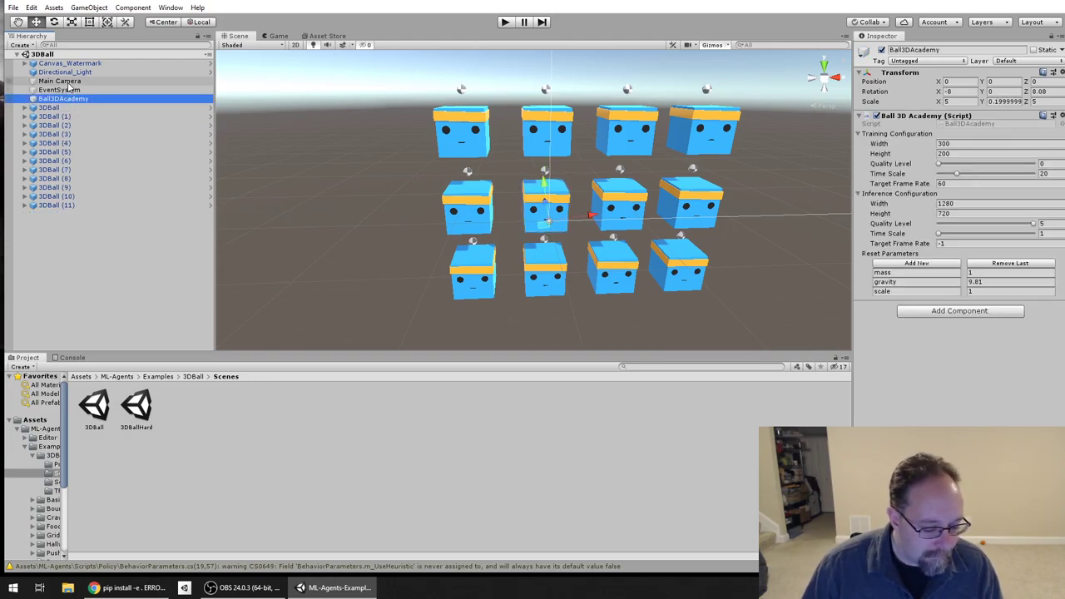
pyautogui.click(66, 82)
pyautogui.click(294, 490)
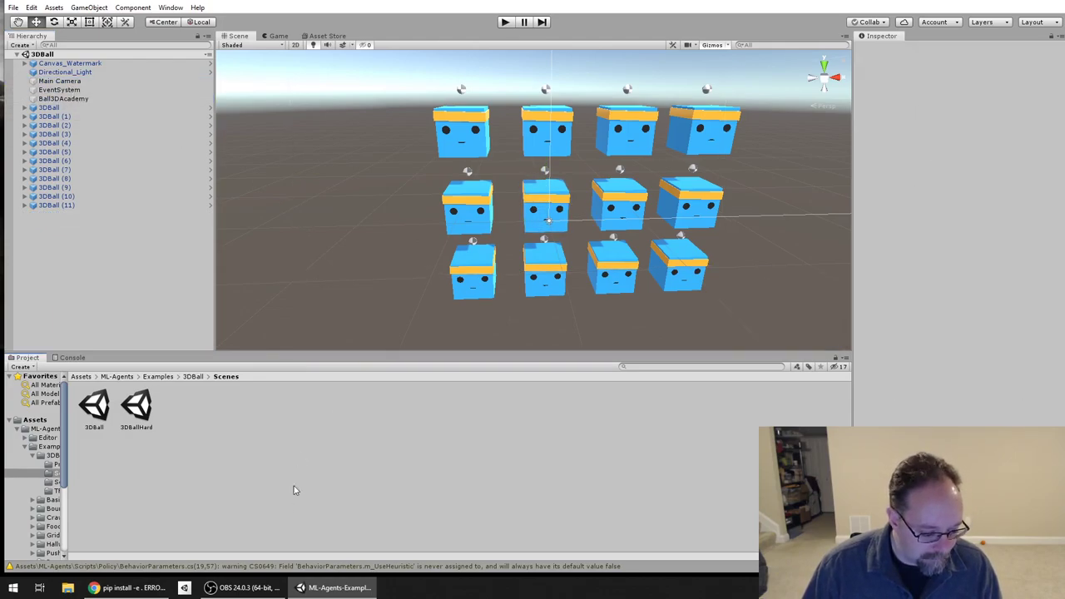
pyautogui.click(15, 589)
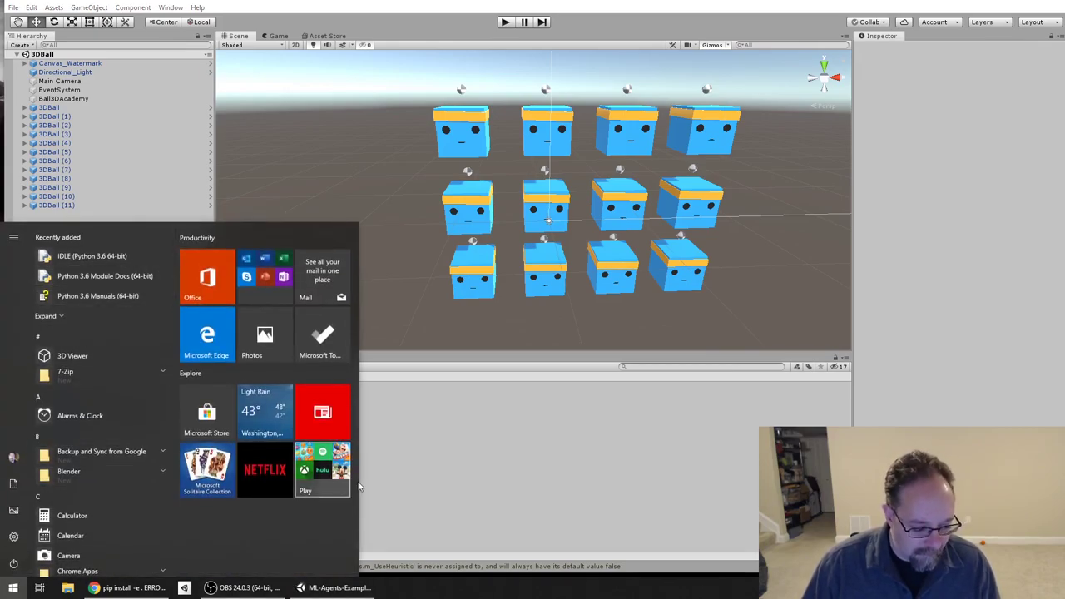
# - Launch Command Prompt, change to \ML-Agents and list its contents
pyautogui.write('cmd')
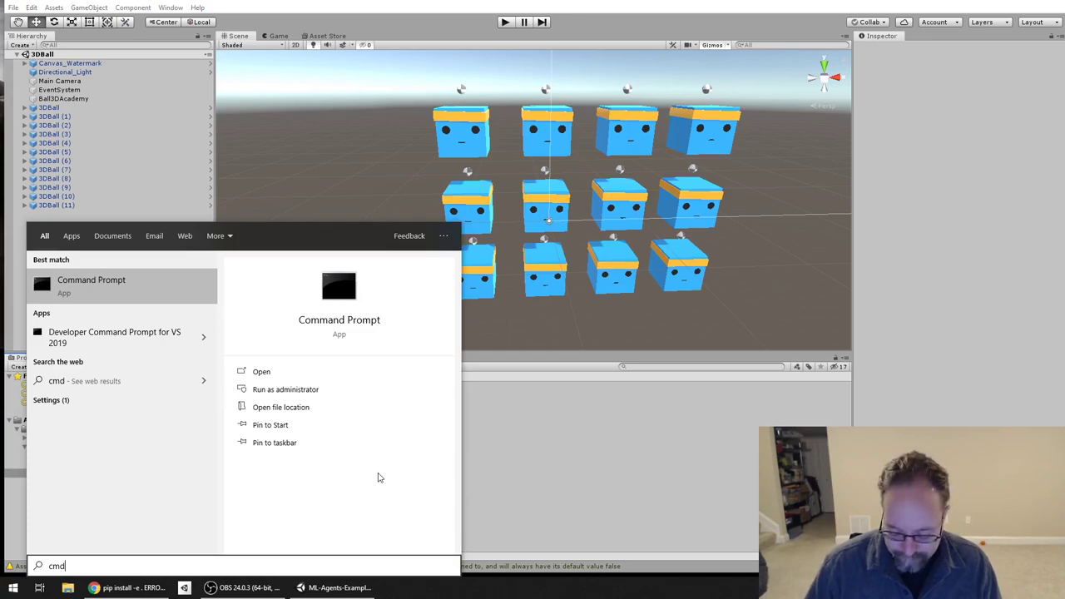
pyautogui.press('Return')
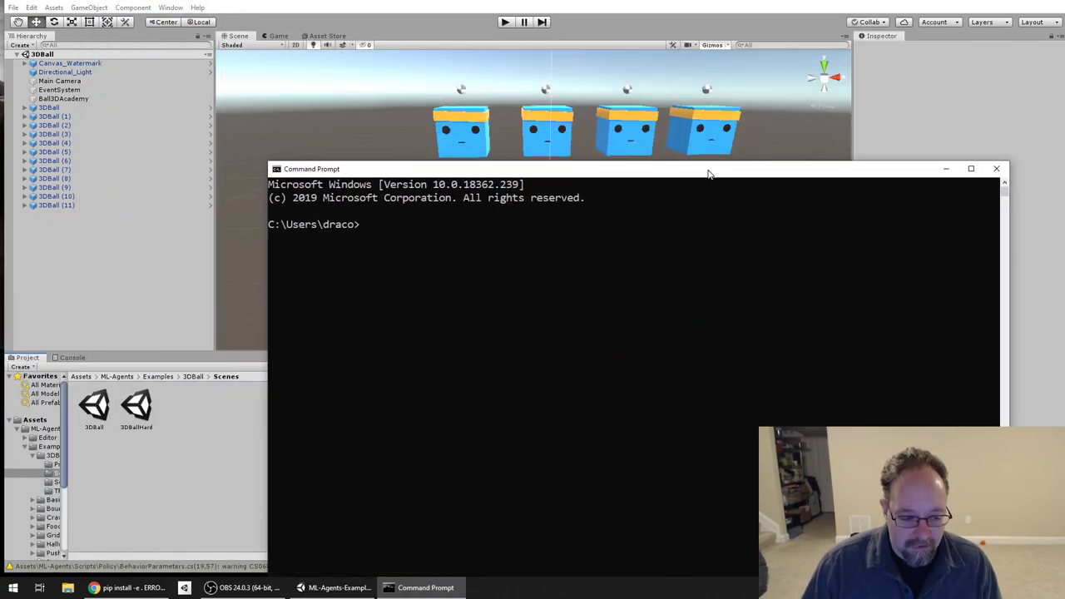
pyautogui.moveTo(709, 172); pyautogui.dragTo(731, 111)
pyautogui.write('cd \\ML-Agents')
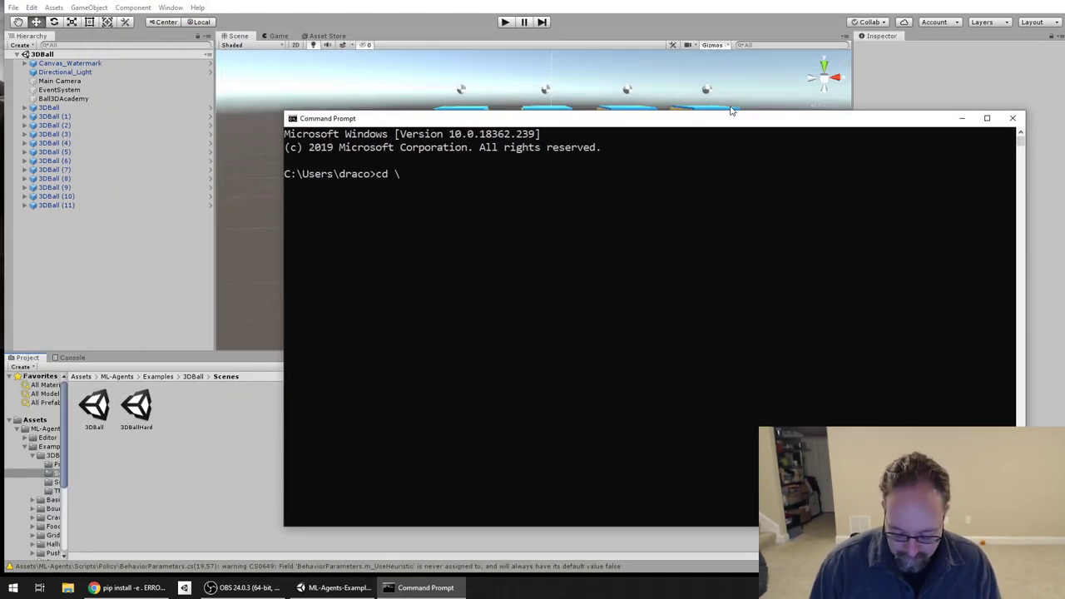
pyautogui.press('Return')
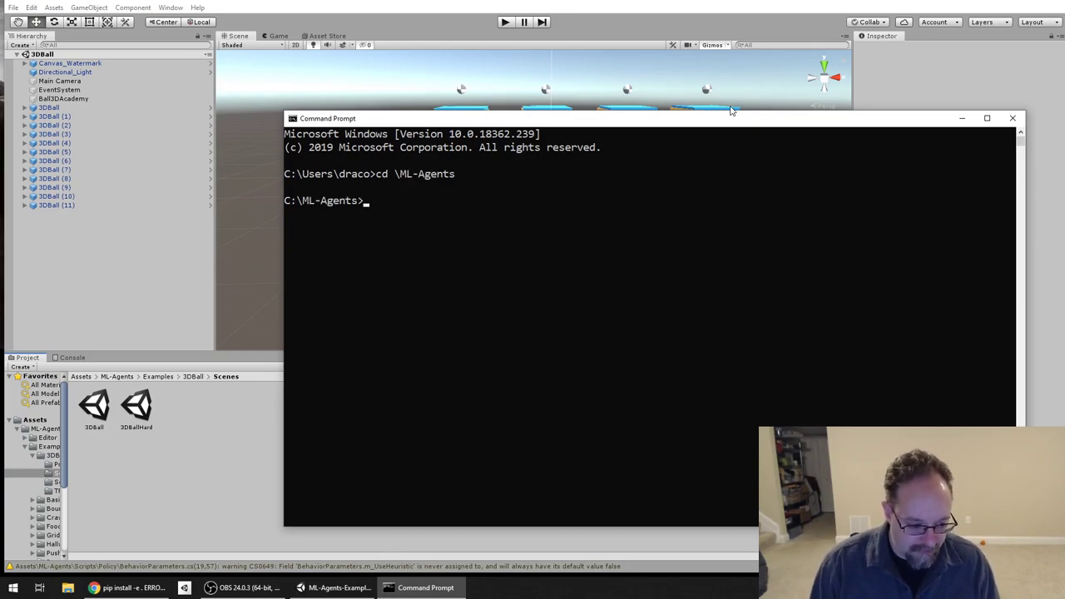
pyautogui.write('dir')
pyautogui.press('Return')
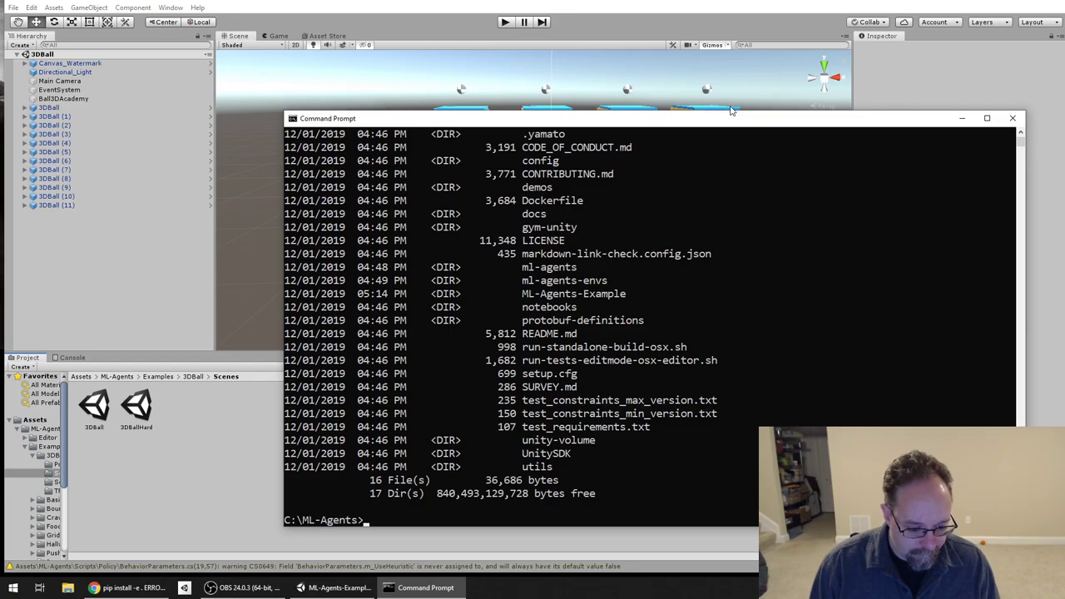
# - Search all subfolders with 'dir /s train' and then 'dir /s train.*'
pyautogui.write('dir /s train')
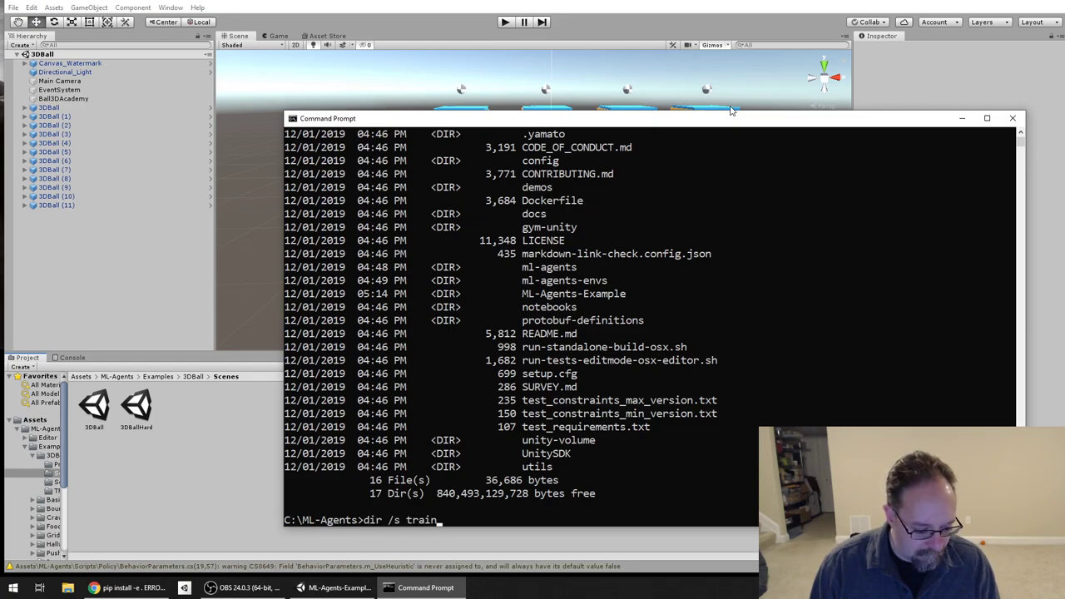
pyautogui.press('Return')
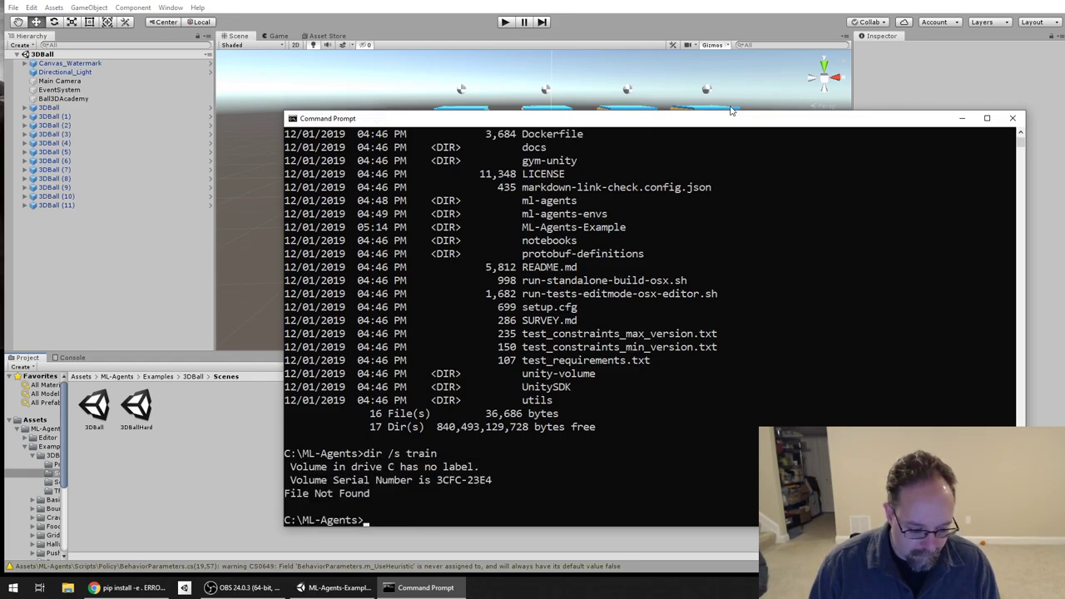
pyautogui.press('Up')
pyautogui.write('.*')
pyautogui.press('Return')
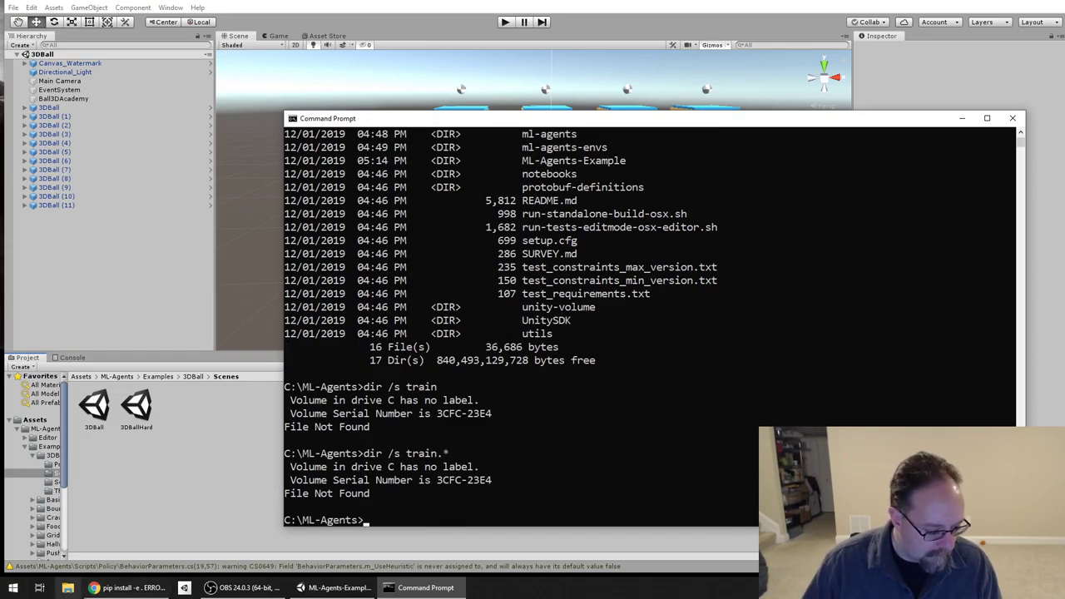
pyautogui.click(119, 590)
# - Switch to the ml-agents GitHub repository tab and scroll through its page
pyautogui.click(168, 3)
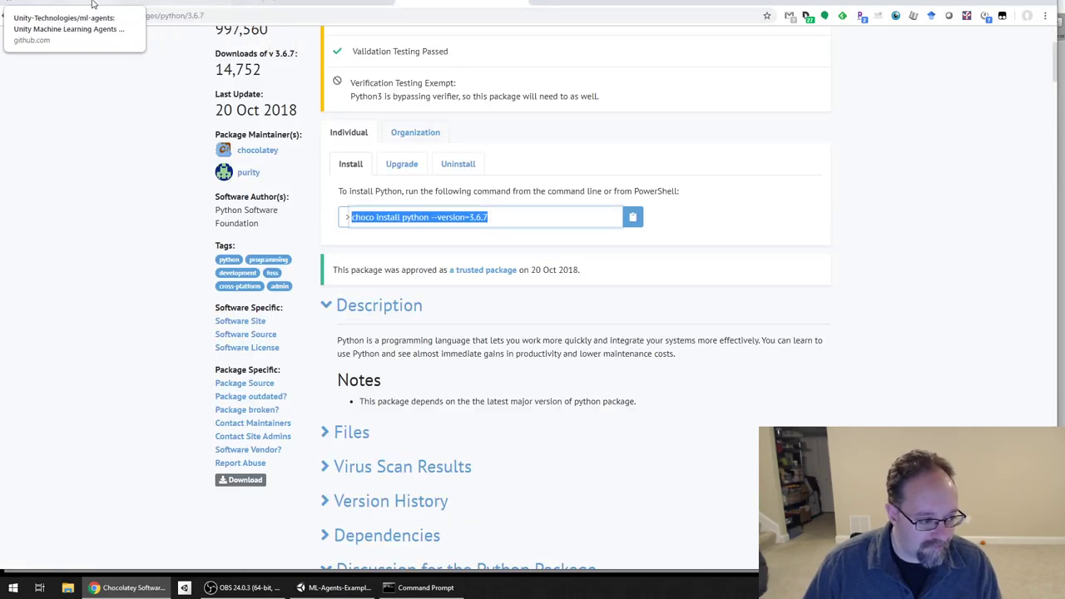
pyautogui.click(50, 3)
pyautogui.scroll(-10, 257, 194)
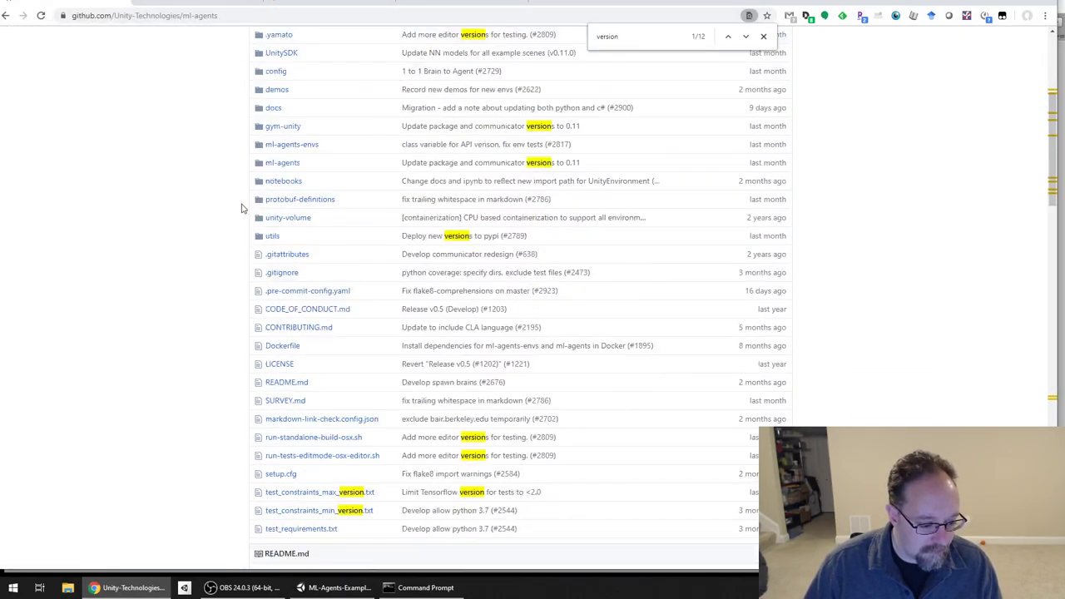
pyautogui.scroll(-5, 254, 191)
pyautogui.scroll(15, 255, 191)
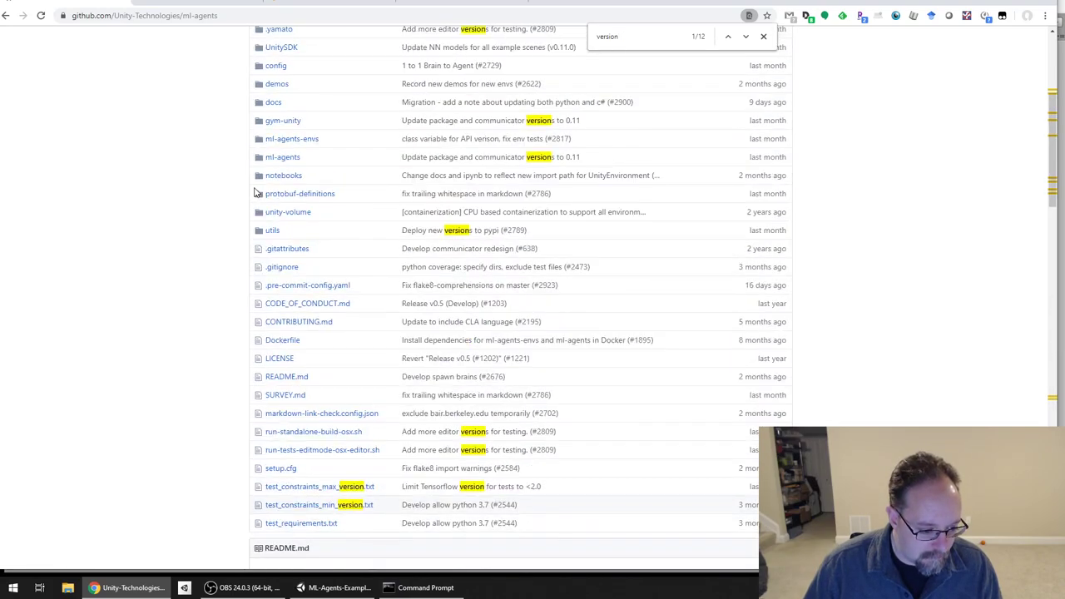
pyautogui.scroll(2, 159, 172)
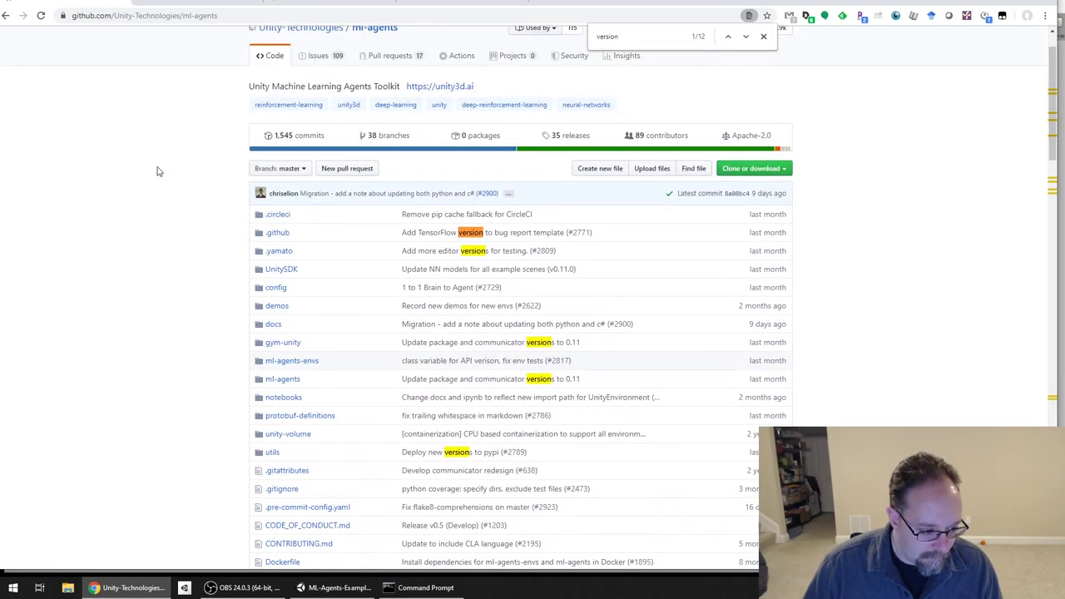
pyautogui.scroll(-3, 158, 171)
pyautogui.scroll(1, 262, 104)
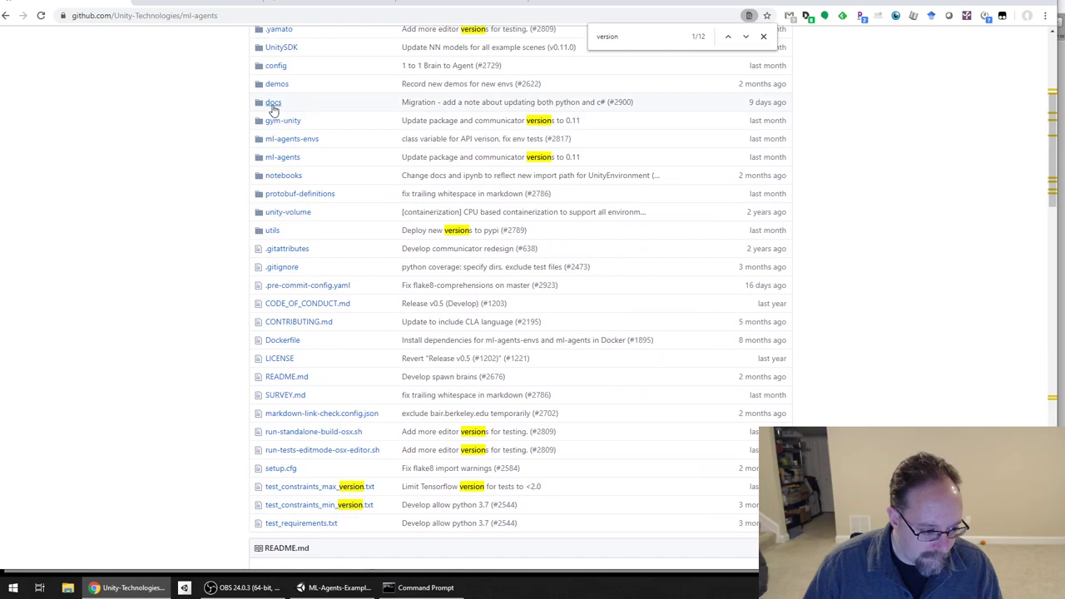
# - Open the docs folder and find and open Installation.md
pyautogui.click(272, 104)
pyautogui.hotkey('ctrl', 'f')
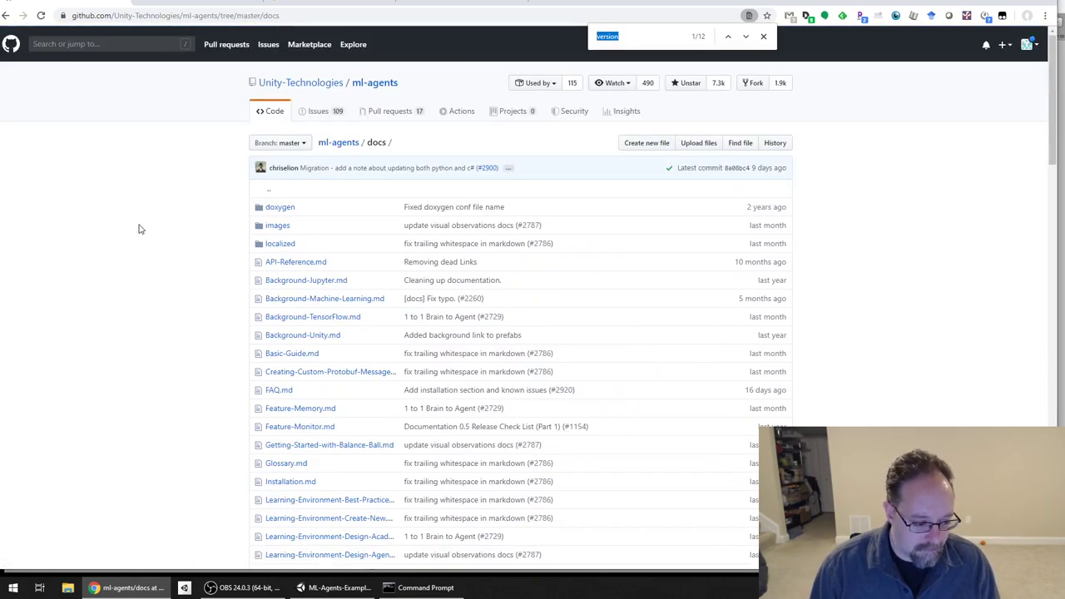
pyautogui.write('inst')
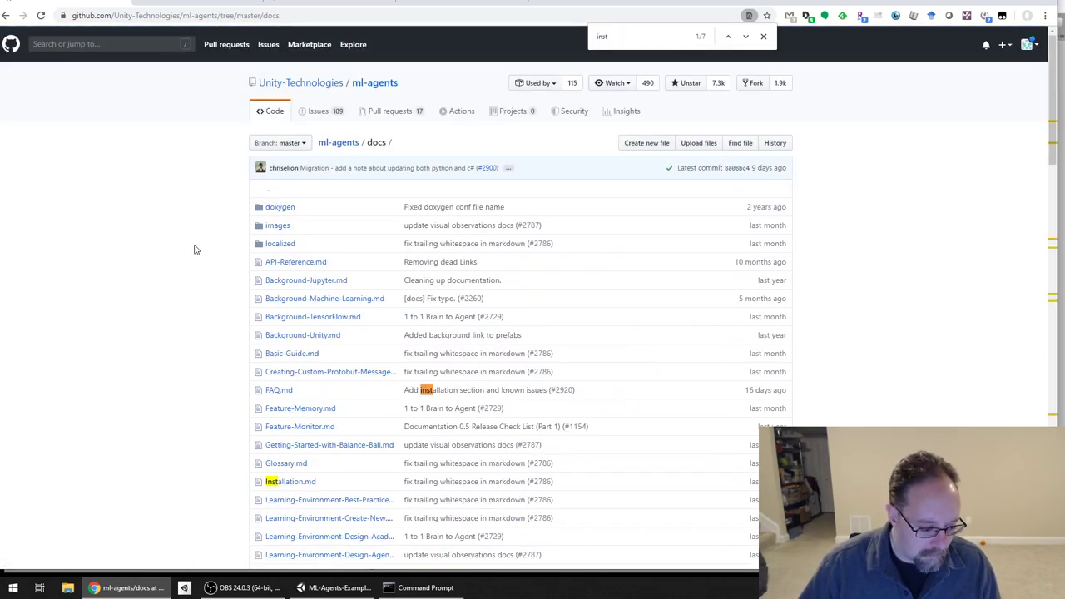
pyautogui.click(306, 483)
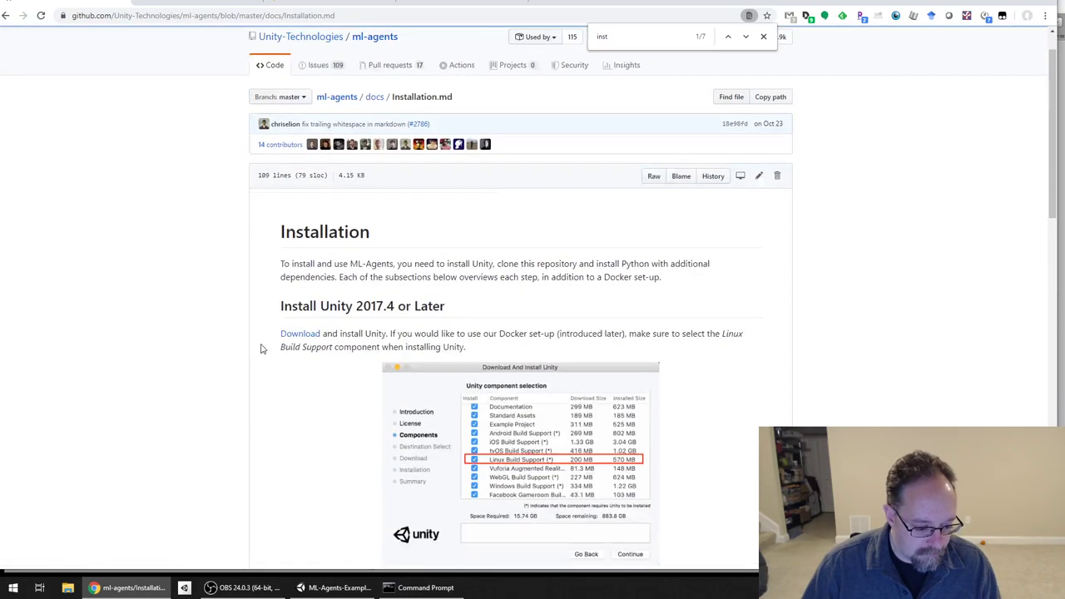
pyautogui.scroll(-15, 261, 347)
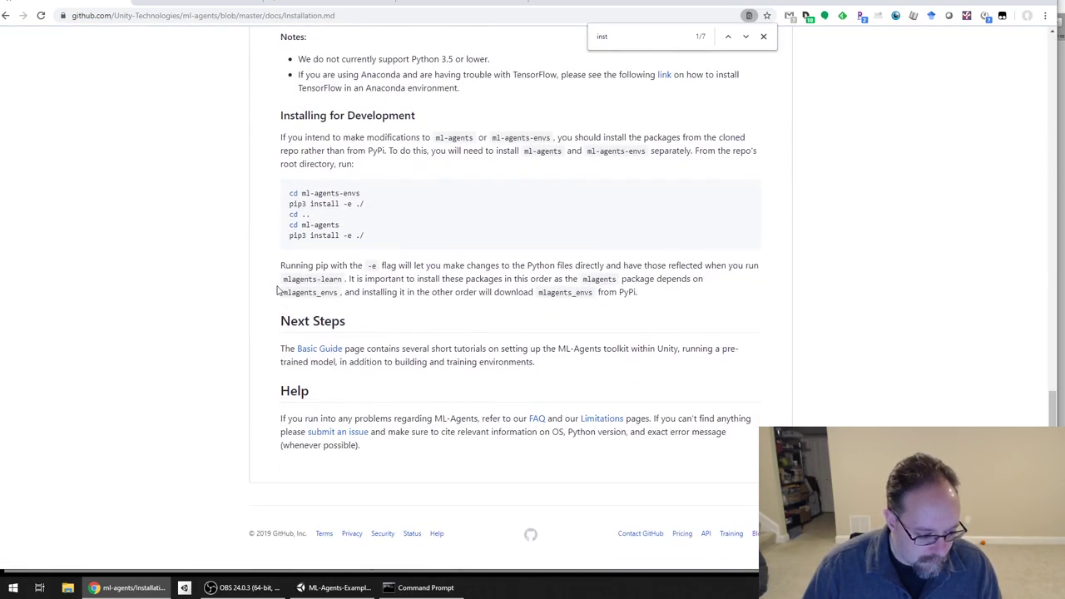
# - Open the Basic Guide and select the 'mlagents-learn config/trainer_config.yaml --run-id=firstRun --train' example
pyautogui.click(325, 349)
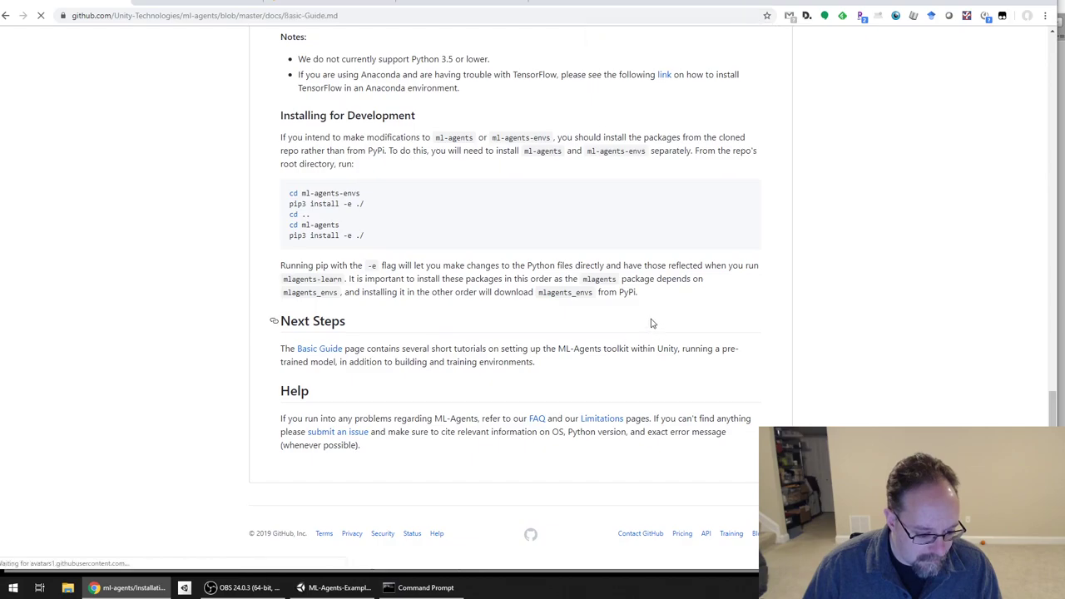
pyautogui.scroll(-5, 305, 318)
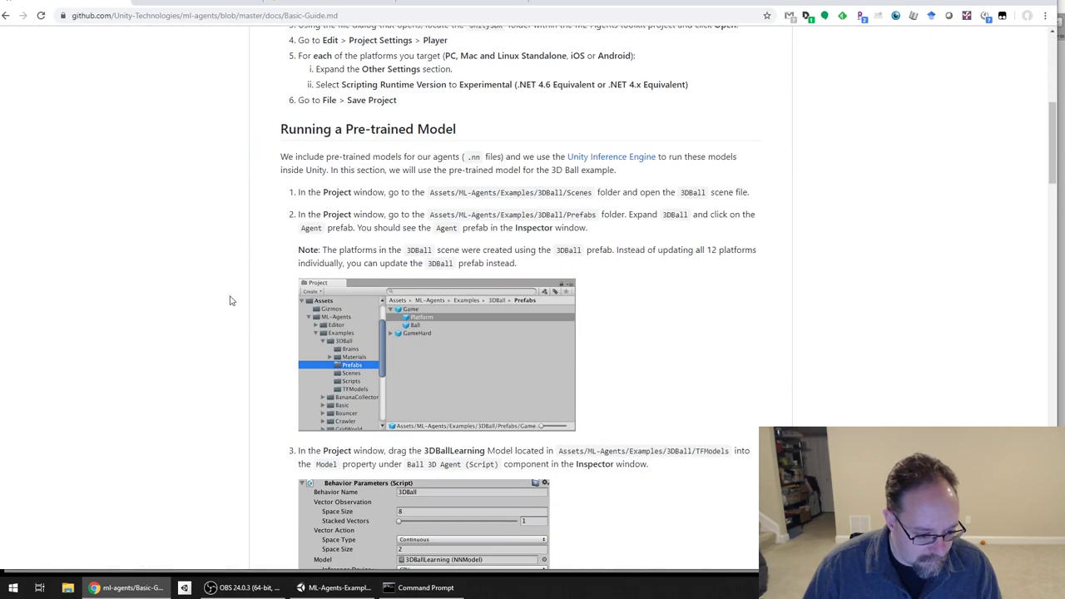
pyautogui.scroll(-5, 235, 297)
pyautogui.scroll(-7, 236, 297)
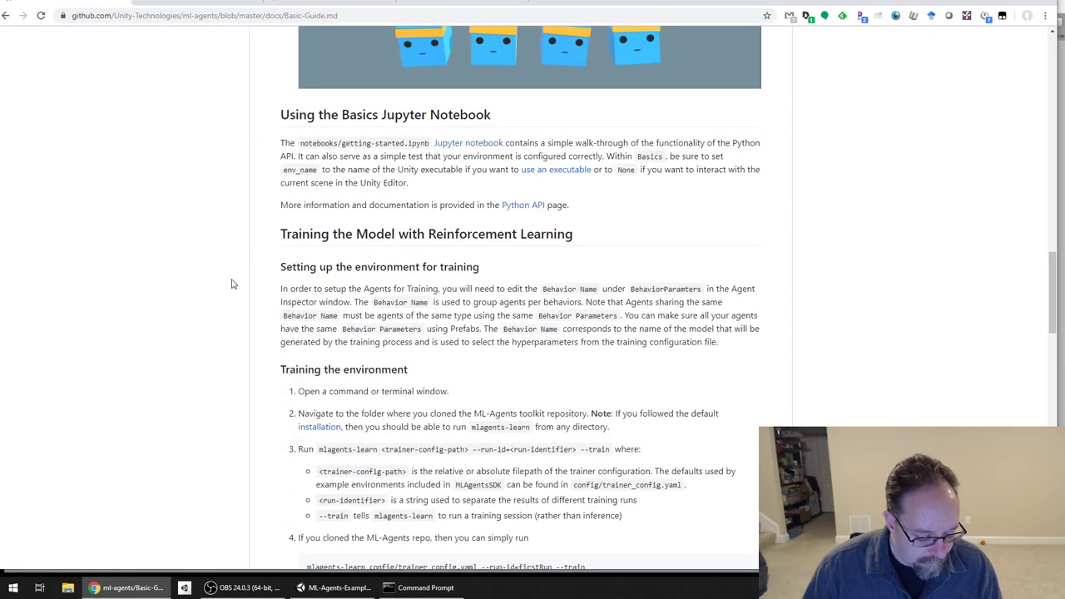
pyautogui.scroll(-3, 233, 284)
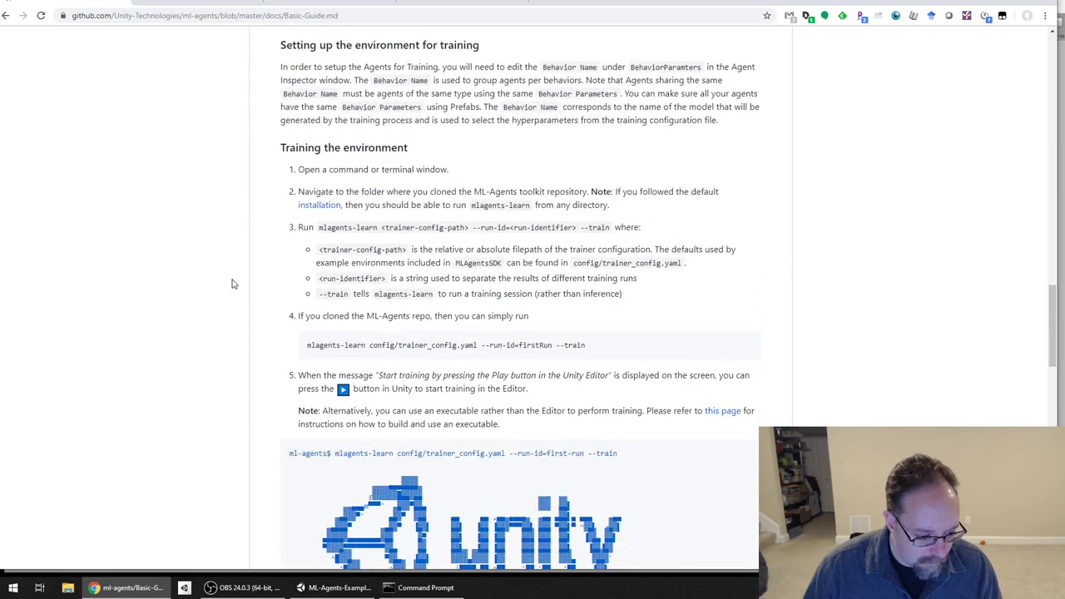
pyautogui.scroll(1, 237, 285)
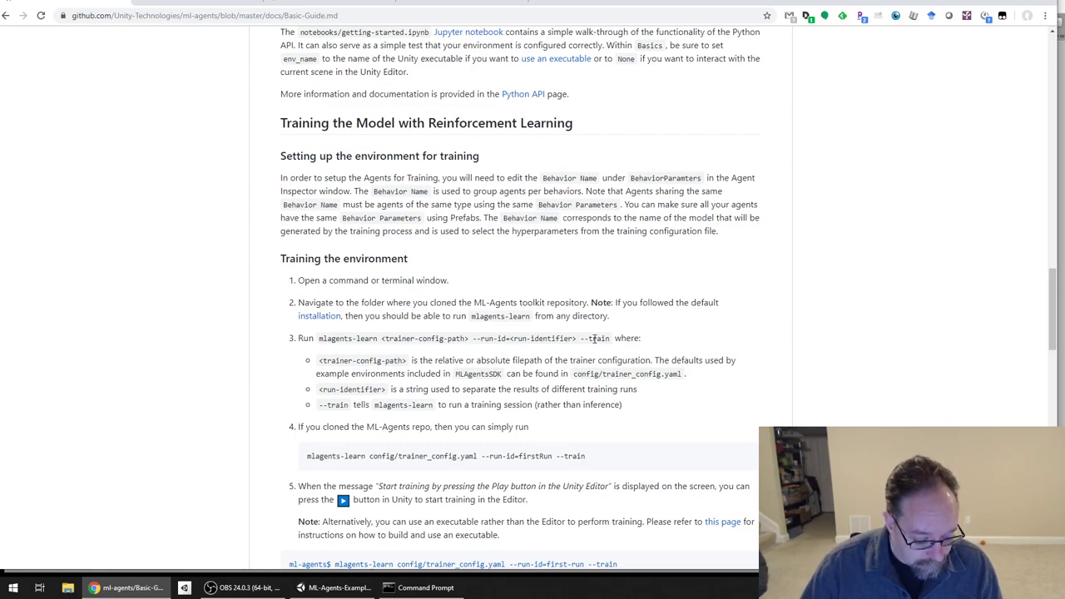
pyautogui.moveTo(612, 339); pyautogui.dragTo(320, 339)
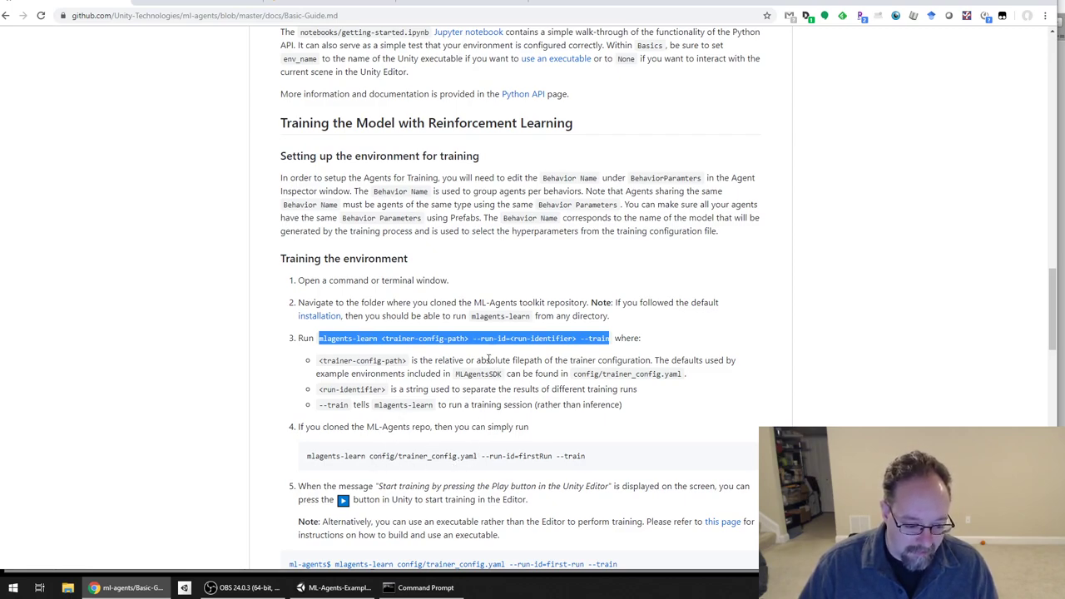
pyautogui.moveTo(588, 457); pyautogui.dragTo(306, 448)
pyautogui.press('super+c')
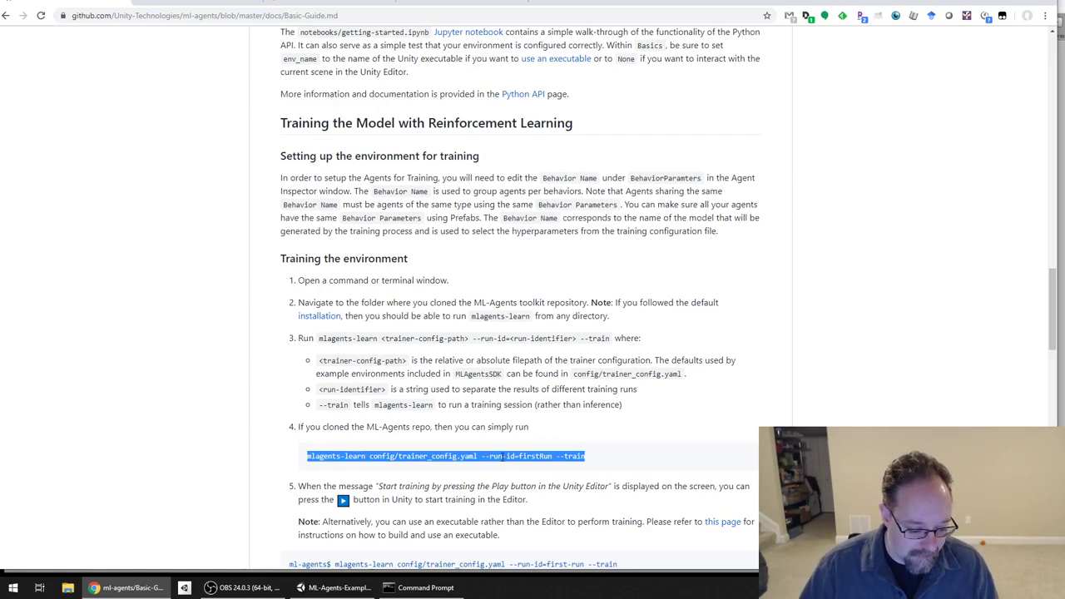
pyautogui.scroll(-1, 683, 385)
# - Paste and run 'mlagents-learn config/trainer_config.yaml --run-id=firstRun --train', allowing Python through the firewall
pyautogui.click(414, 589)
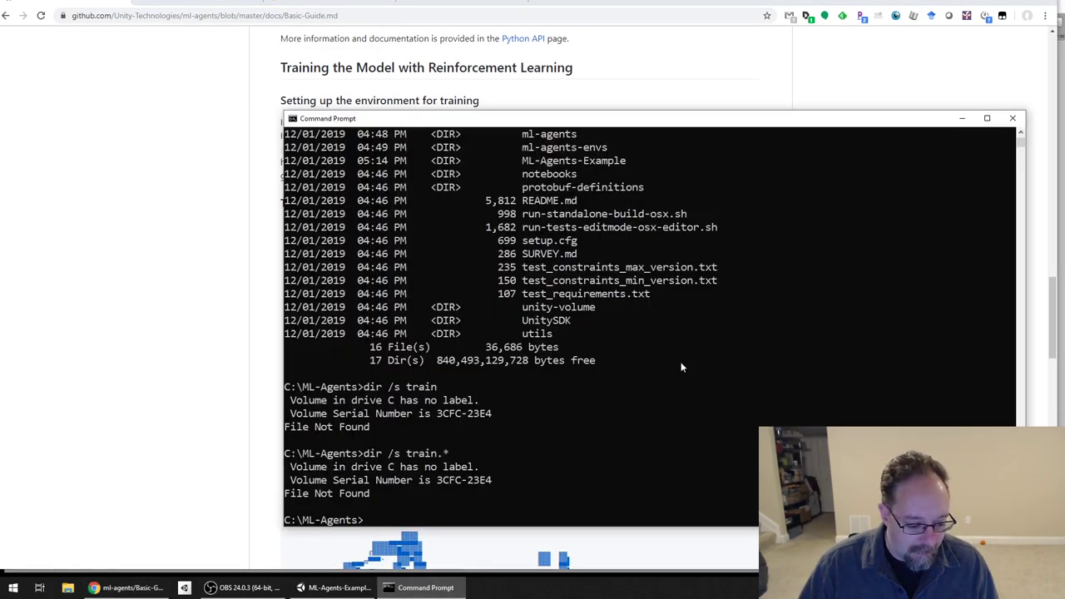
pyautogui.rightClick(667, 384)
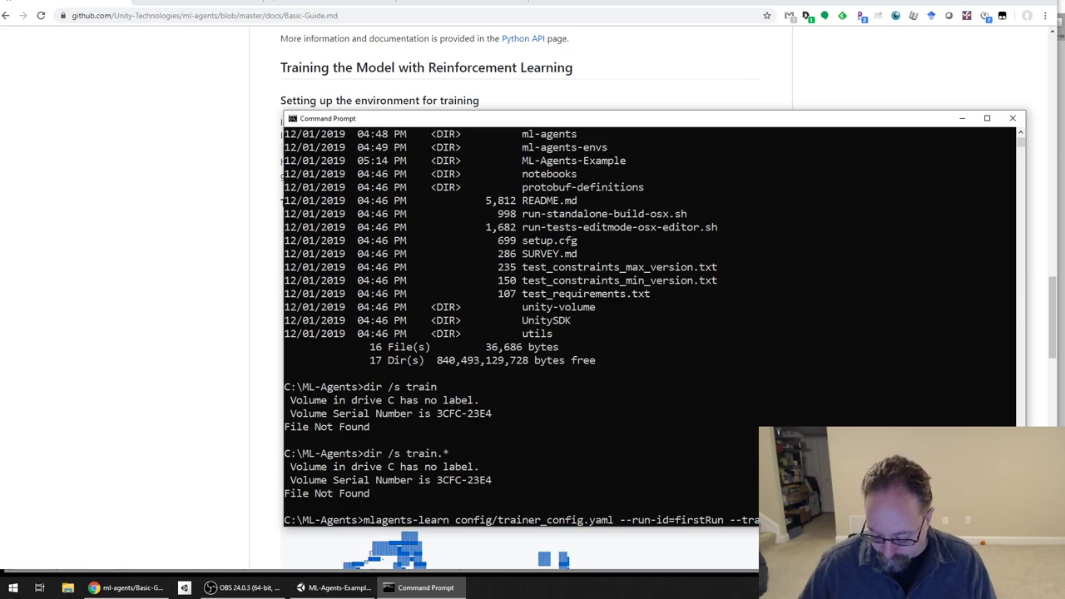
pyautogui.press('Return')
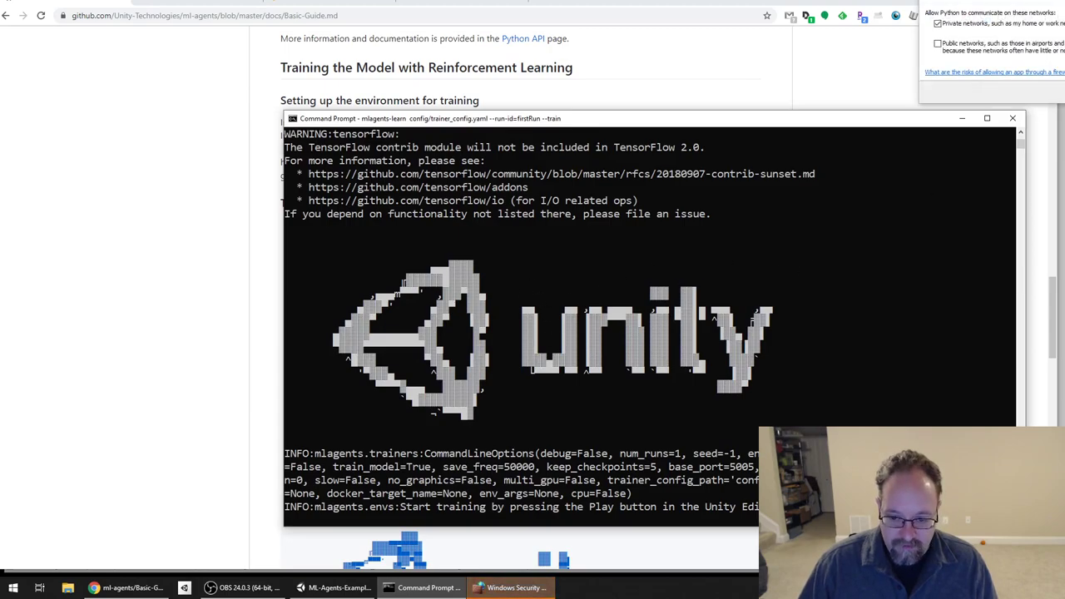
pyautogui.moveTo(1040, 2); pyautogui.dragTo(783, 83)
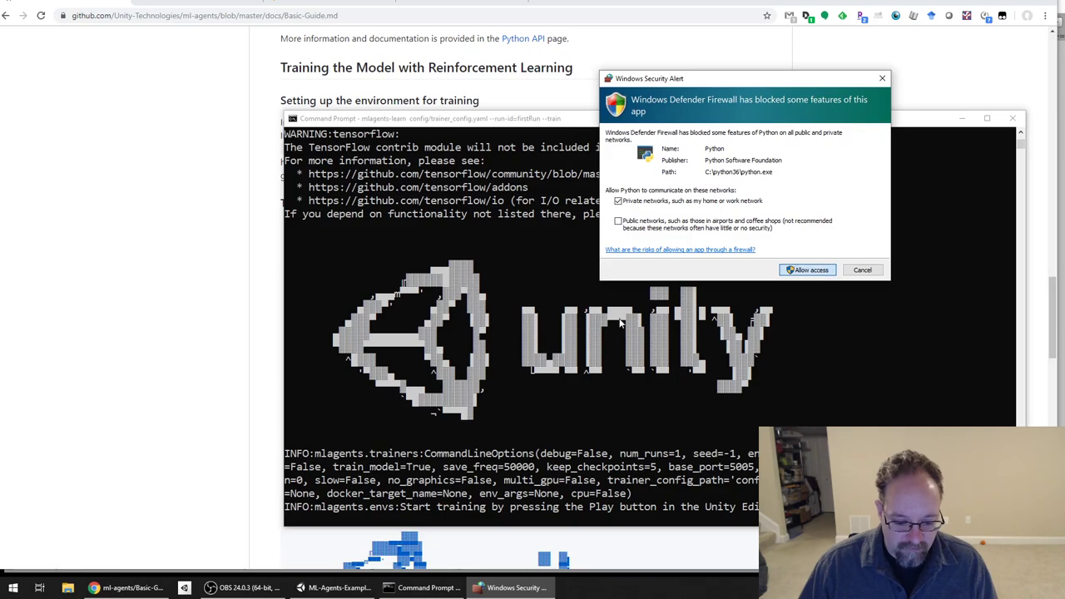
pyautogui.press('Return')
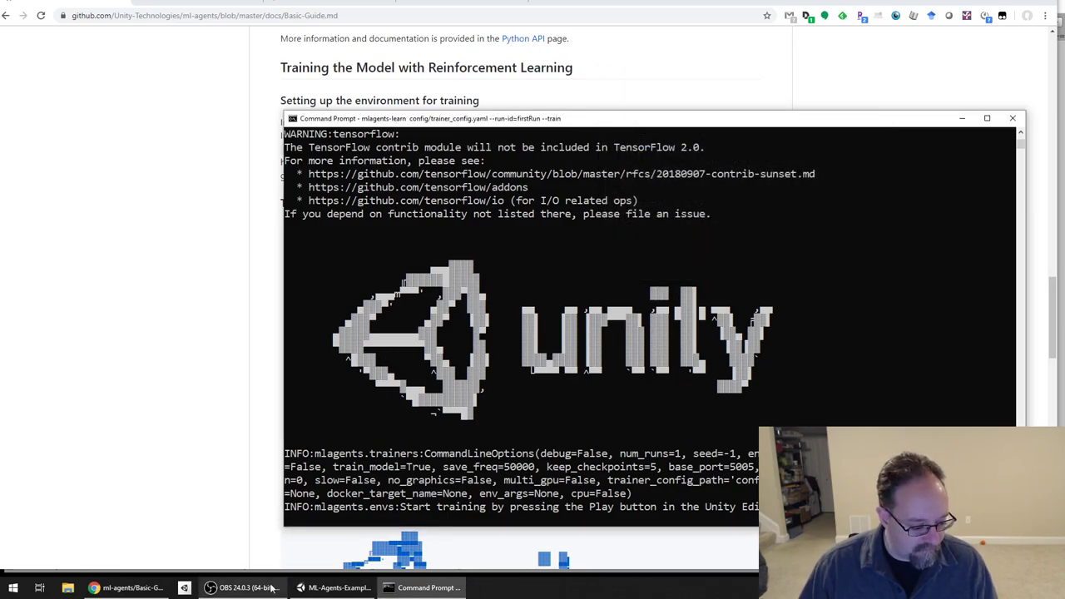
# - Play the 3DBall scene in Unity to start training, then follow the firstRun log in the console
pyautogui.click(126, 587)
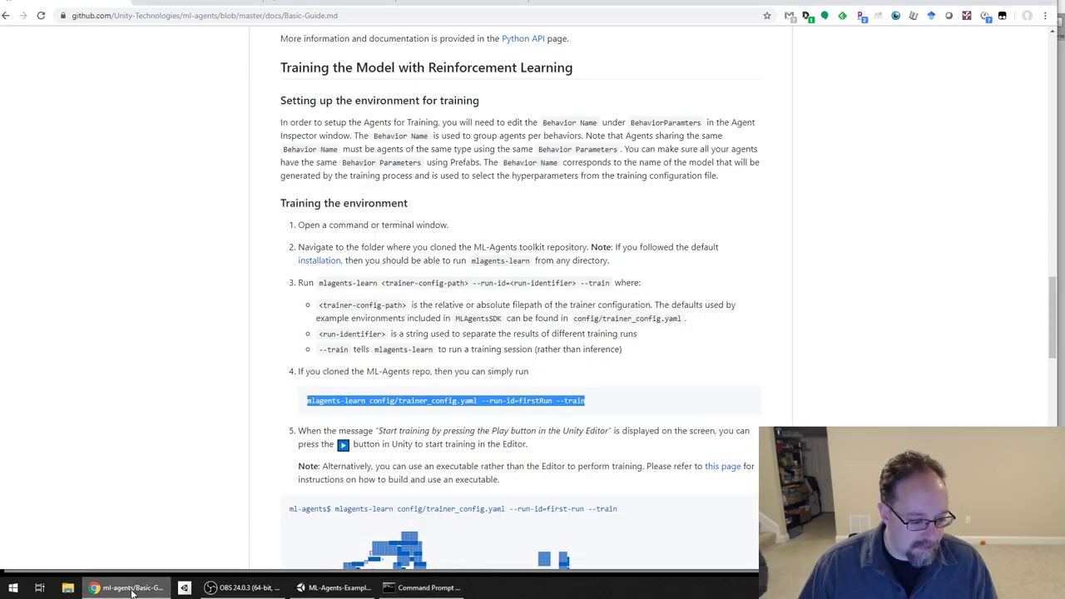
pyautogui.click(333, 588)
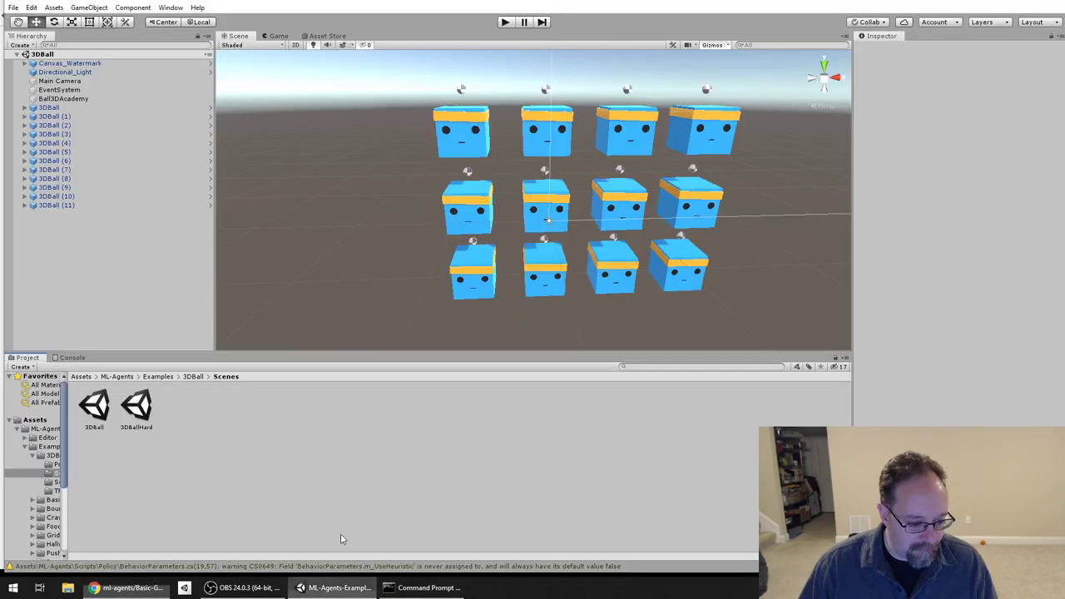
pyautogui.click(508, 23)
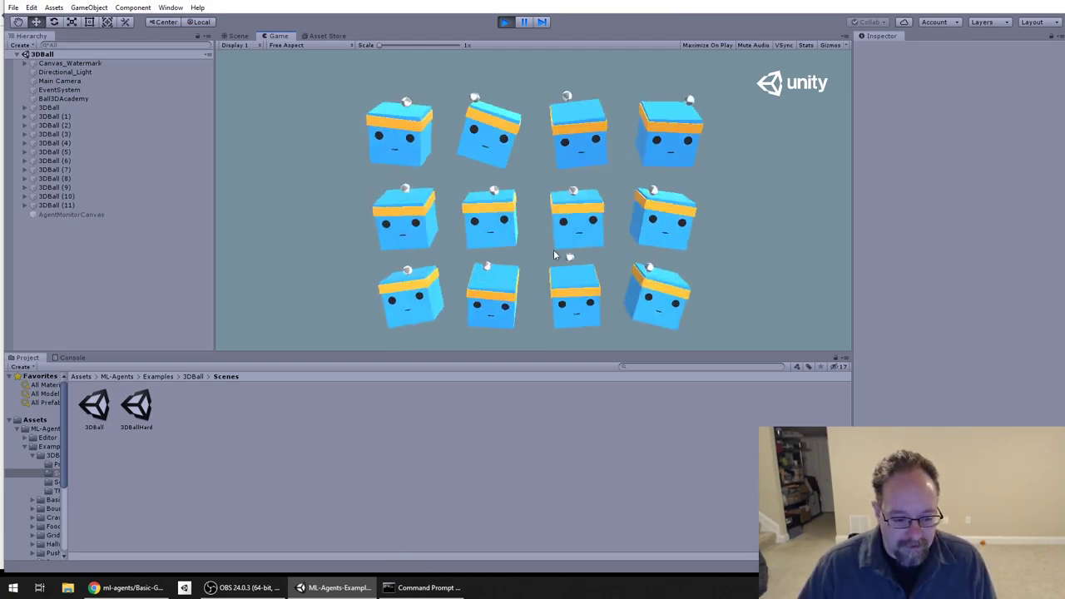
pyautogui.click(425, 593)
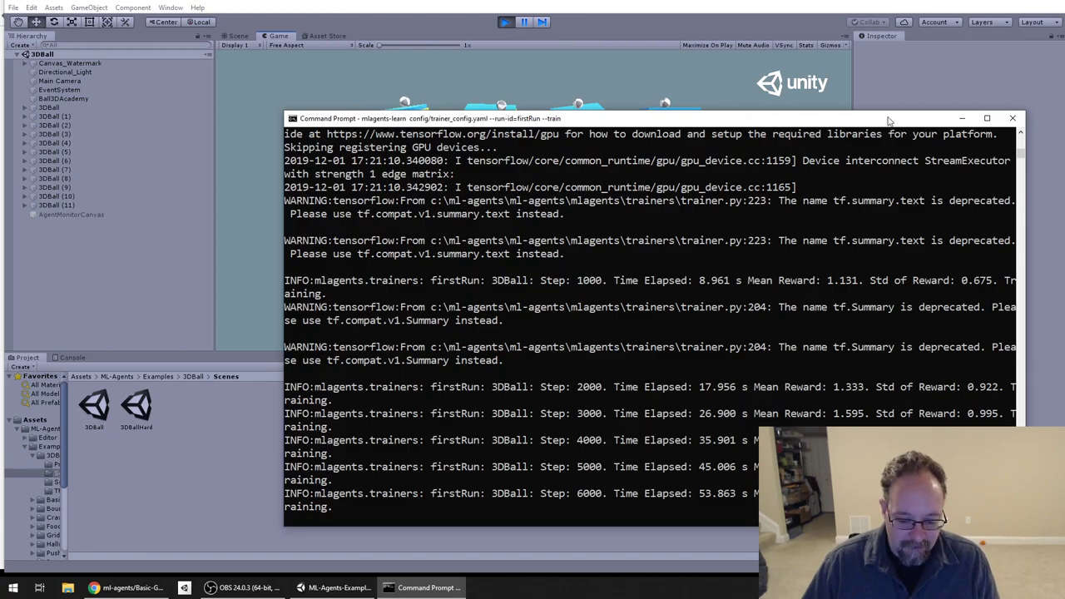
# - Check the firstRun log up to step 10000, then return to the Unity game view
pyautogui.moveTo(888, 121); pyautogui.dragTo(903, 155)
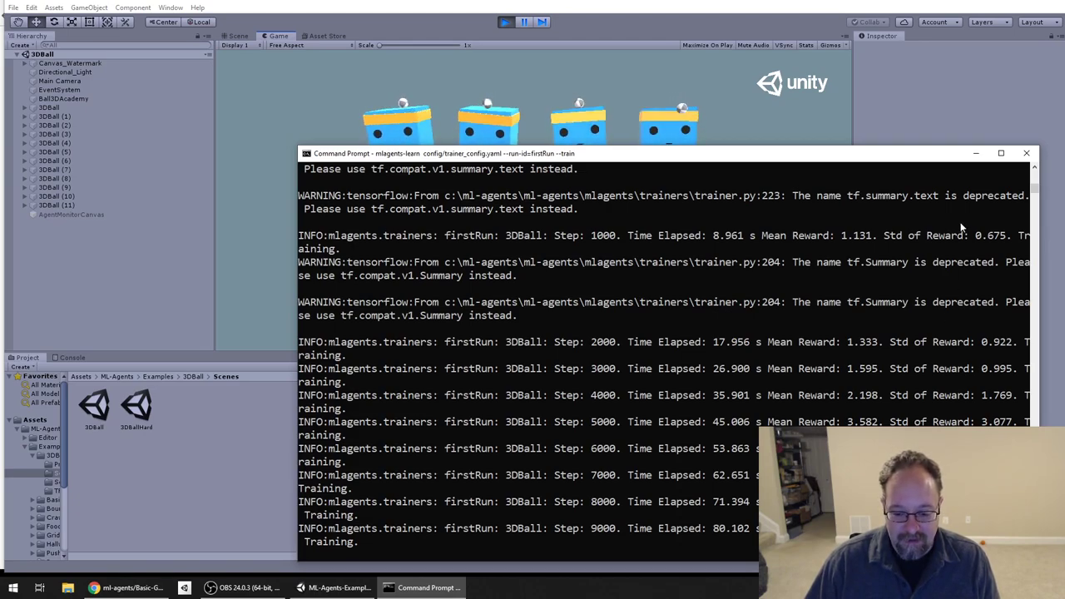
pyautogui.click(977, 155)
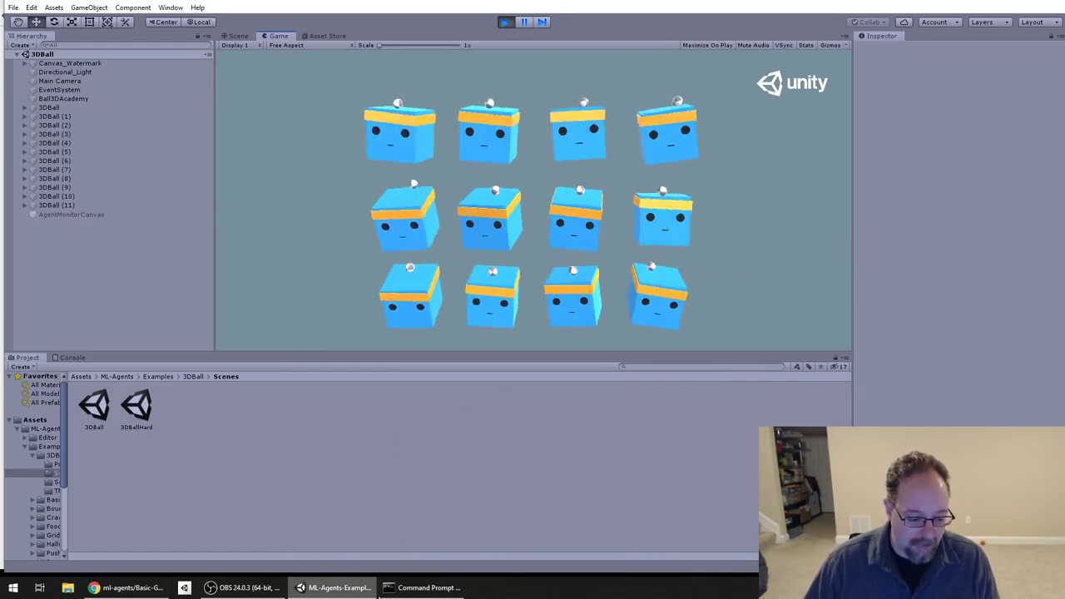
pyautogui.click(423, 588)
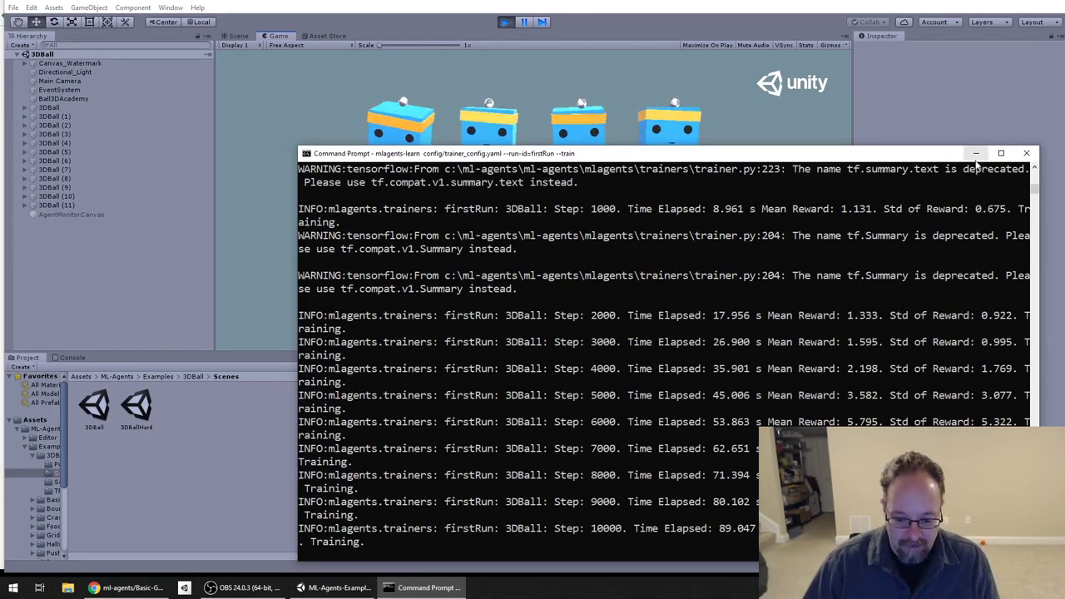
pyautogui.click(406, 117)
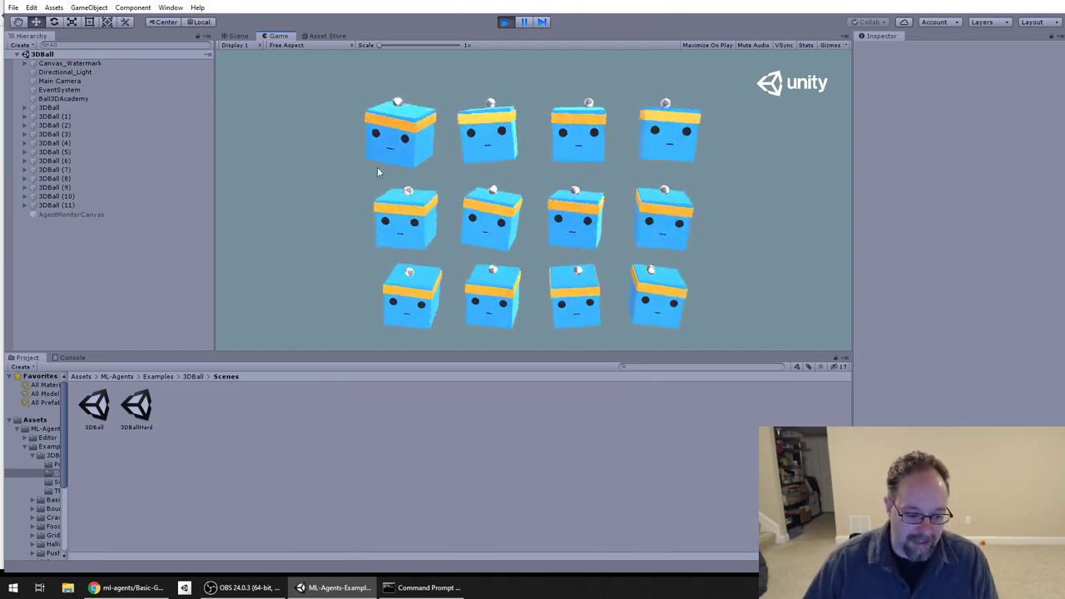
# - Bring the training log over Unity to see progress reach step 22000
pyautogui.click(425, 588)
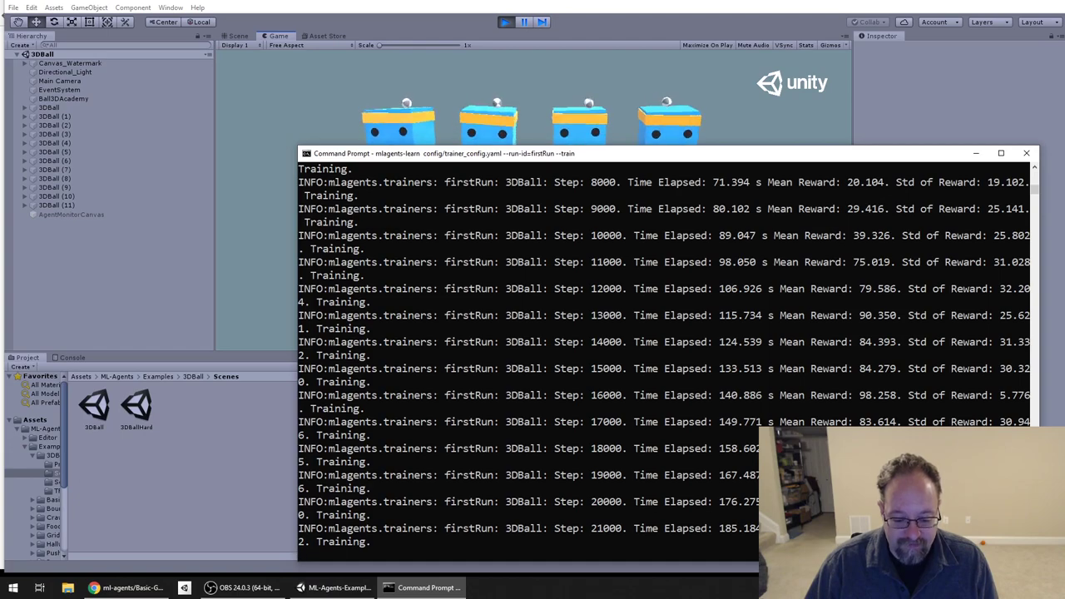
pyautogui.click(830, 2)
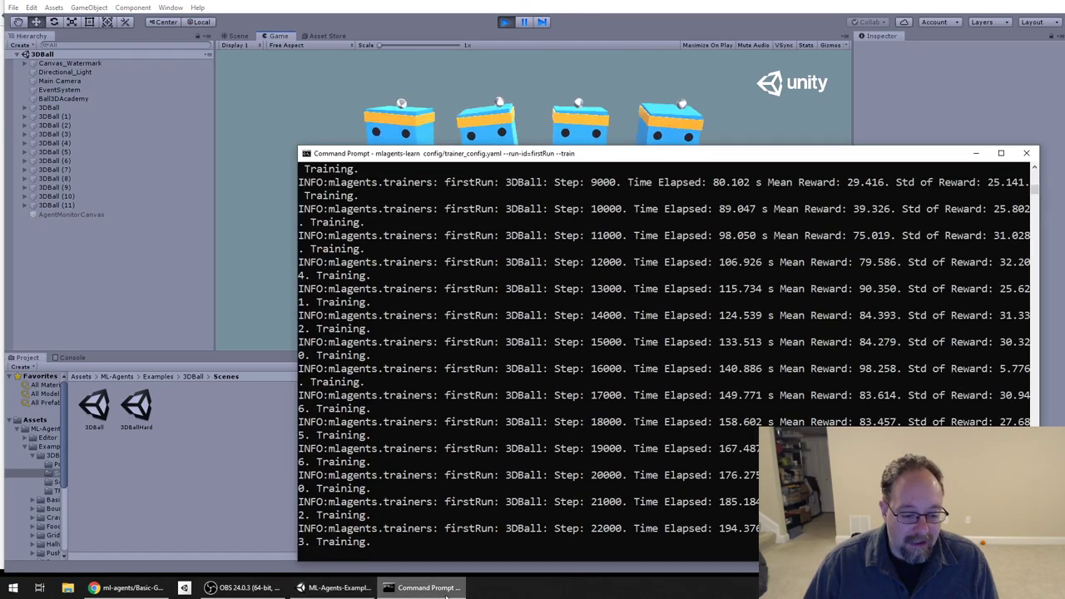
pyautogui.click(429, 588)
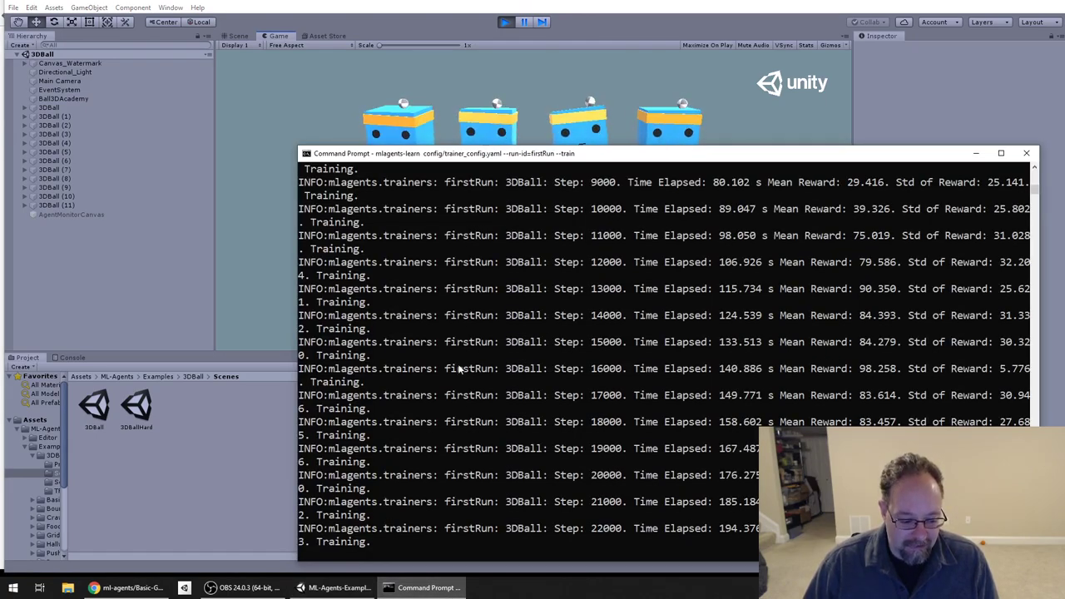
pyautogui.press('super+e')
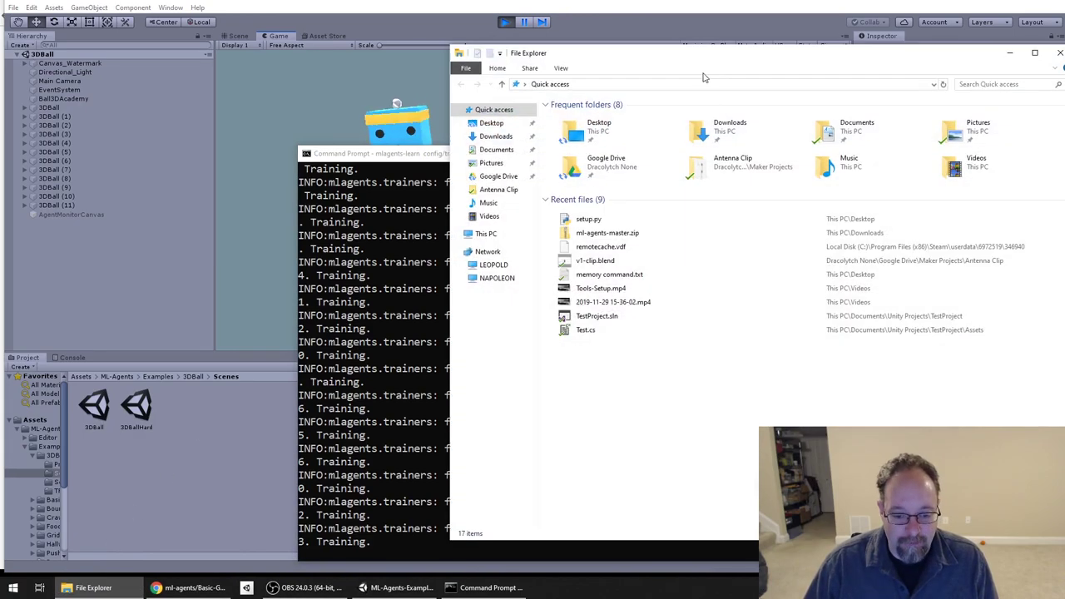
# - Navigate File Explorer to C:\ML-Agents\models\firstRun-0
pyautogui.moveTo(752, 70); pyautogui.dragTo(580, 83)
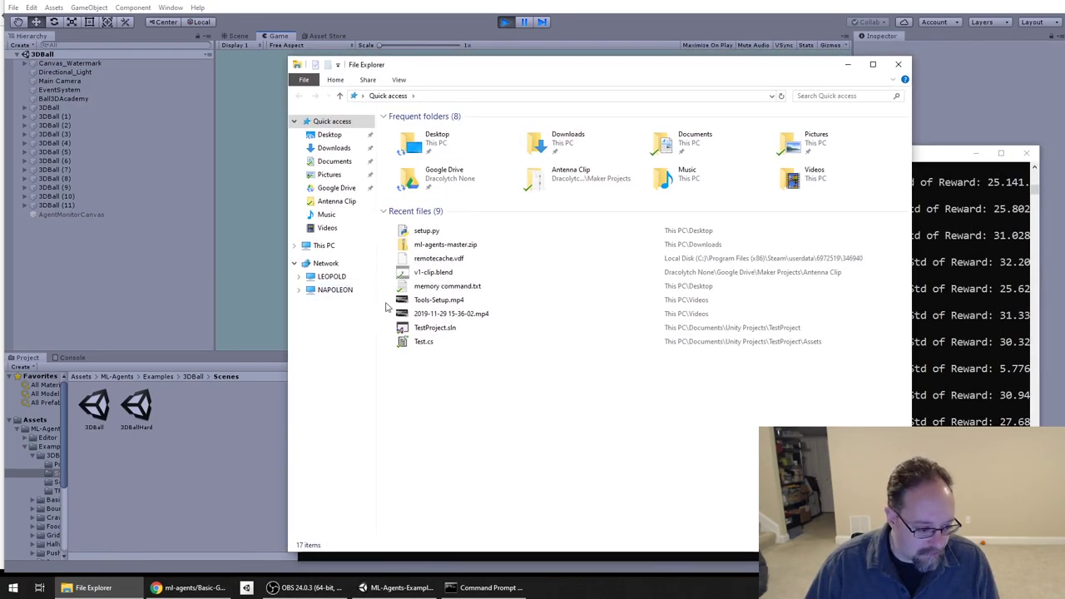
pyautogui.click(325, 247)
pyautogui.doubleClick(464, 252)
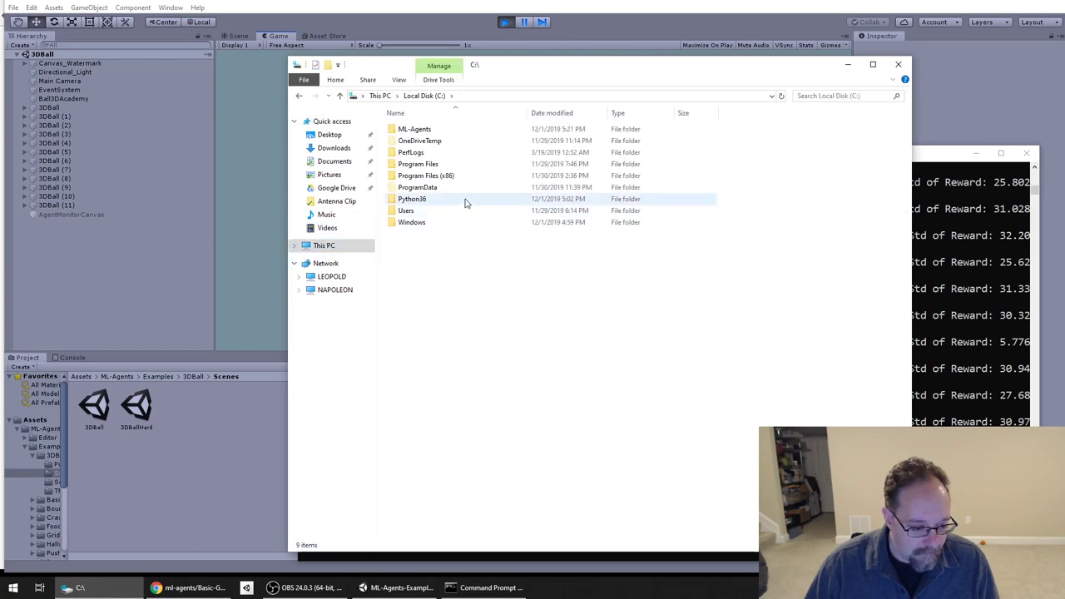
pyautogui.doubleClick(413, 129)
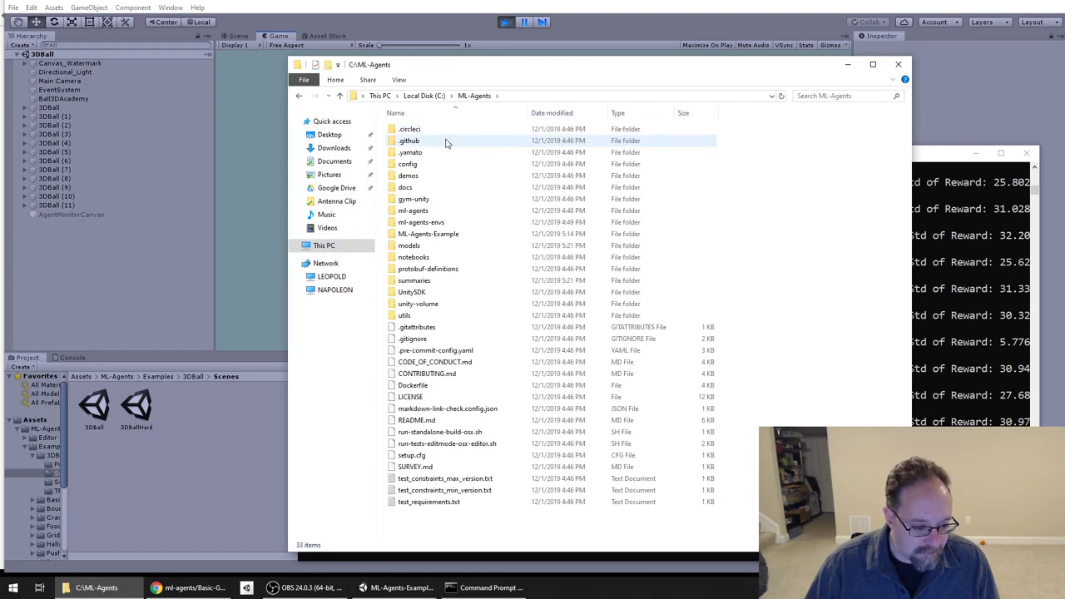
pyautogui.click(427, 247)
pyautogui.doubleClick(427, 247)
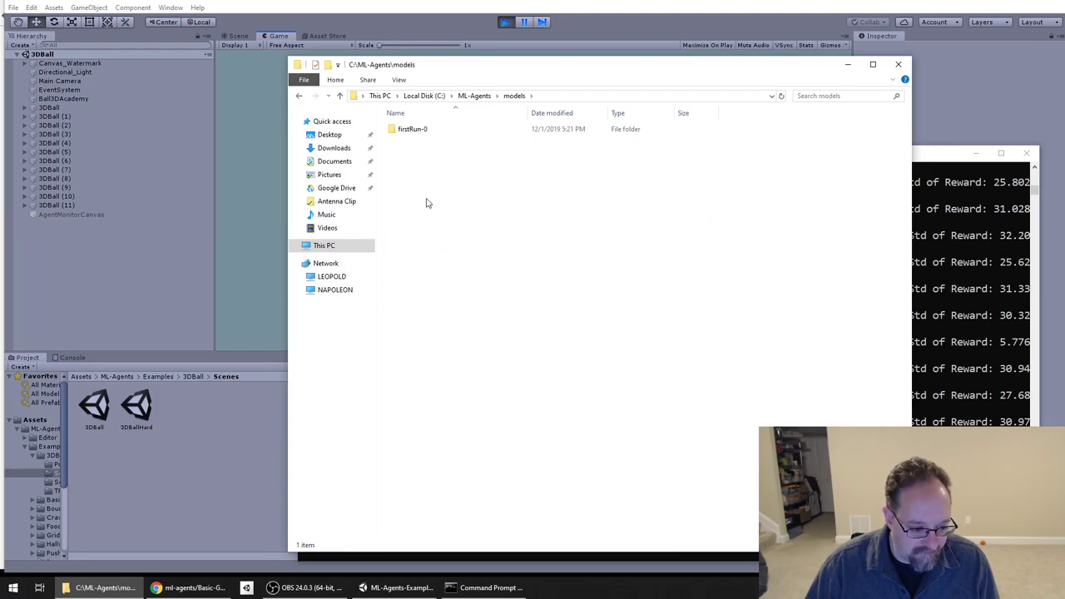
pyautogui.doubleClick(419, 133)
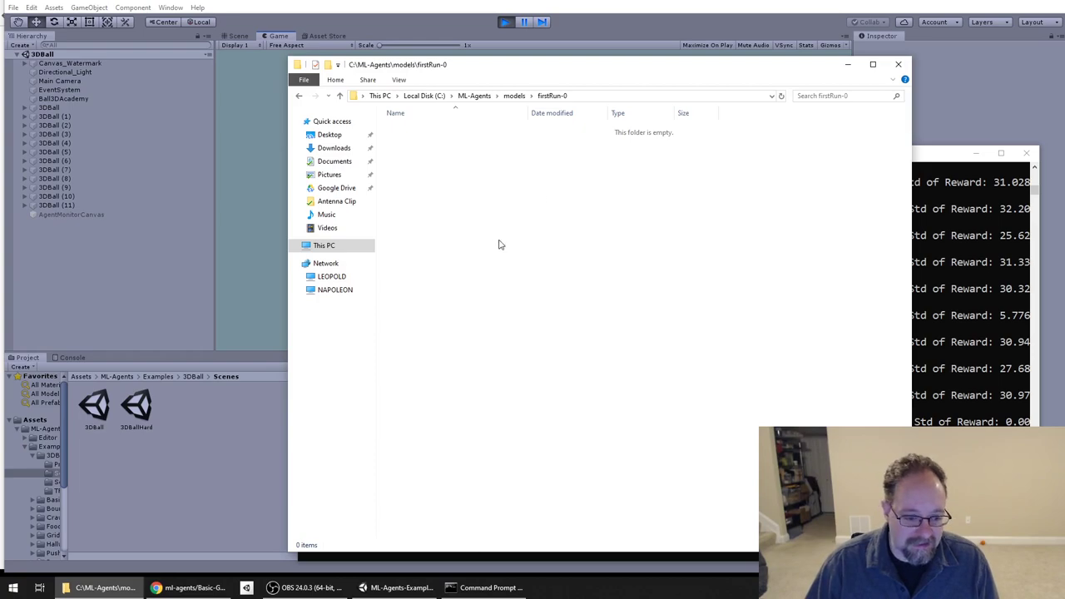
# - Compare the training log past step 27000 with the still-empty firstRun-0 folder
pyautogui.moveTo(708, 75); pyautogui.dragTo(604, 64)
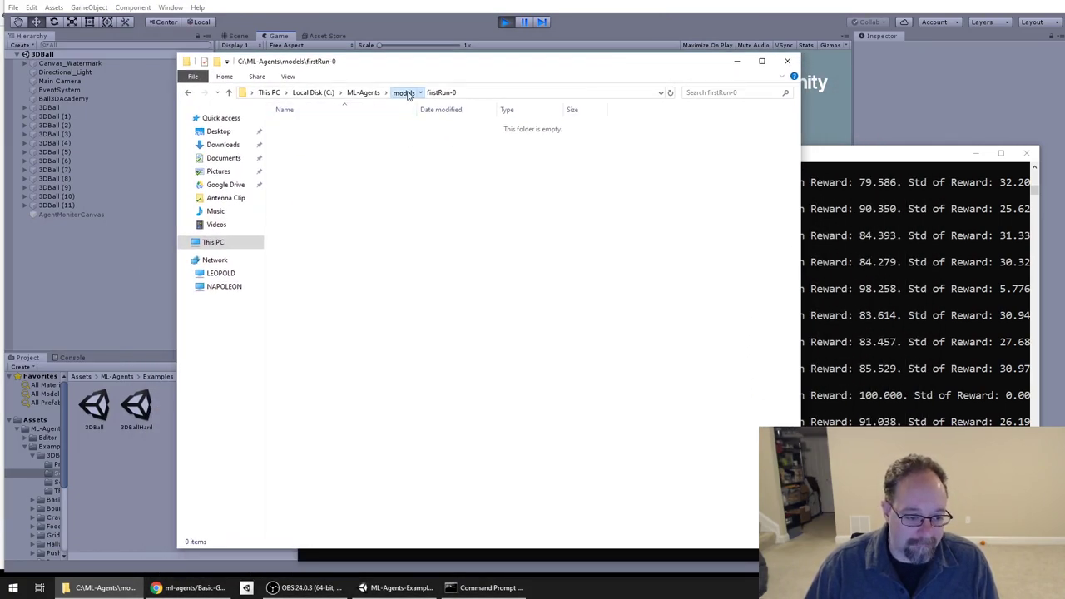
pyautogui.click(403, 92)
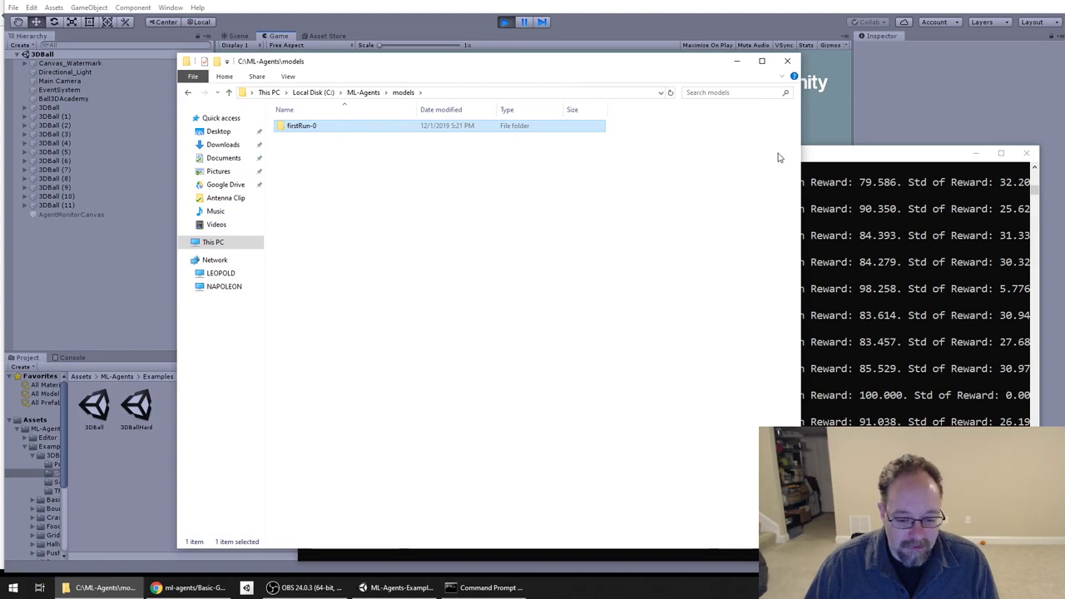
pyautogui.click(874, 163)
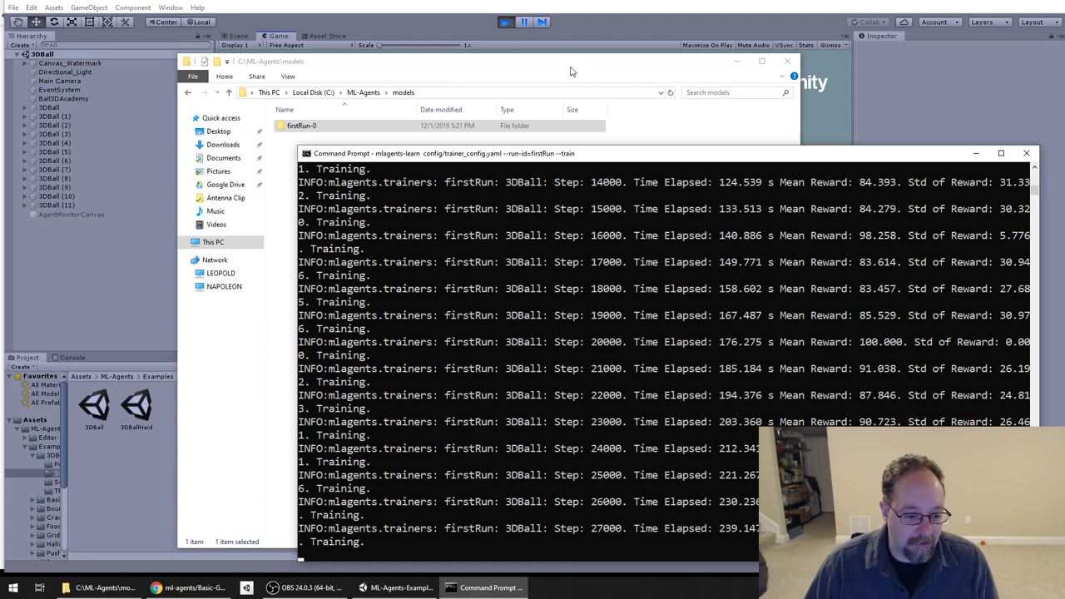
pyautogui.click(571, 68)
pyautogui.doubleClick(329, 129)
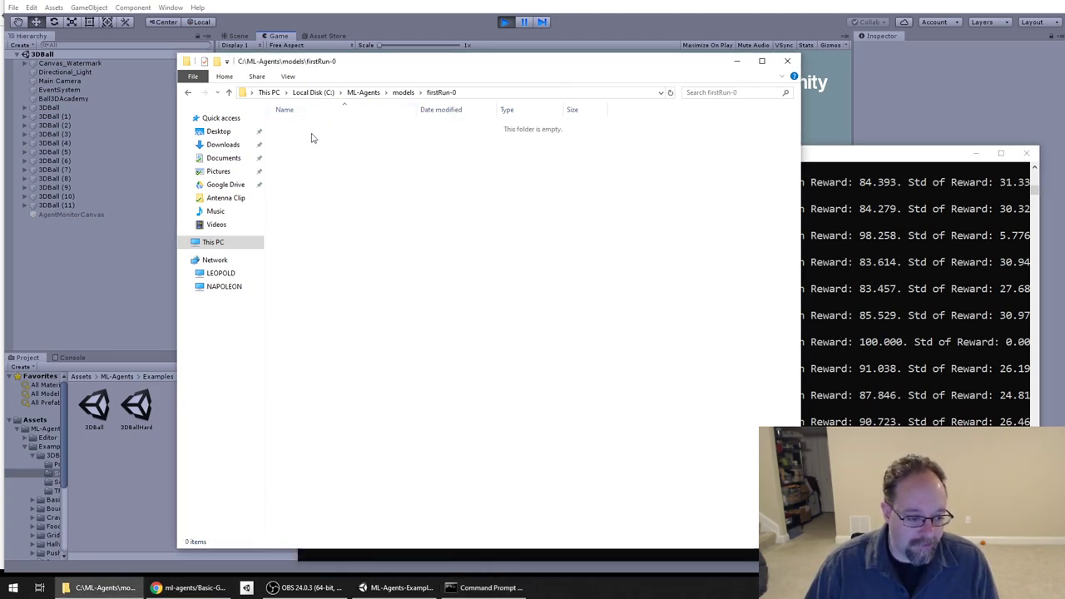
pyautogui.click(797, 5)
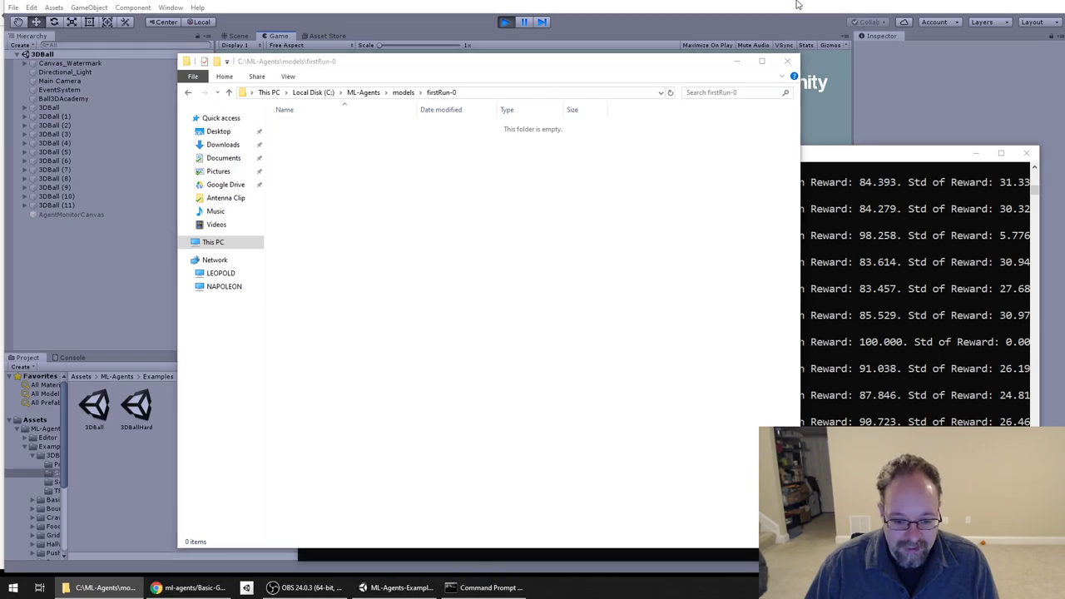
# - Watch the firstRun log climb to step 38000, hitting a 100.000 mean reward
pyautogui.click(491, 590)
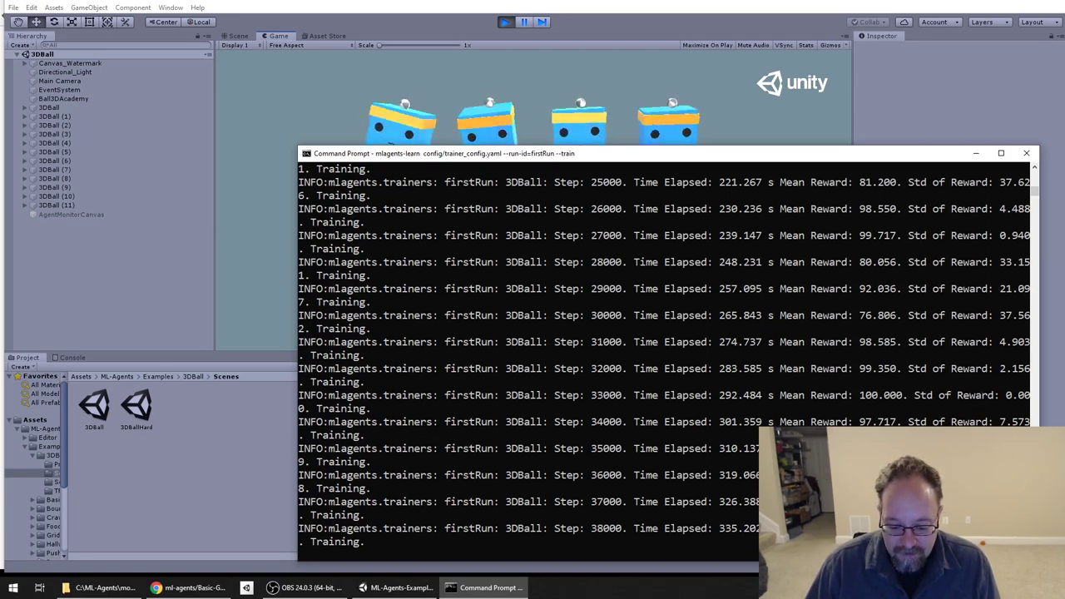
# - Scroll through the reward history up to step 43000, then return to the Unity game view
pyautogui.scroll(7, 666, 358)
pyautogui.scroll(-14, 666, 357)
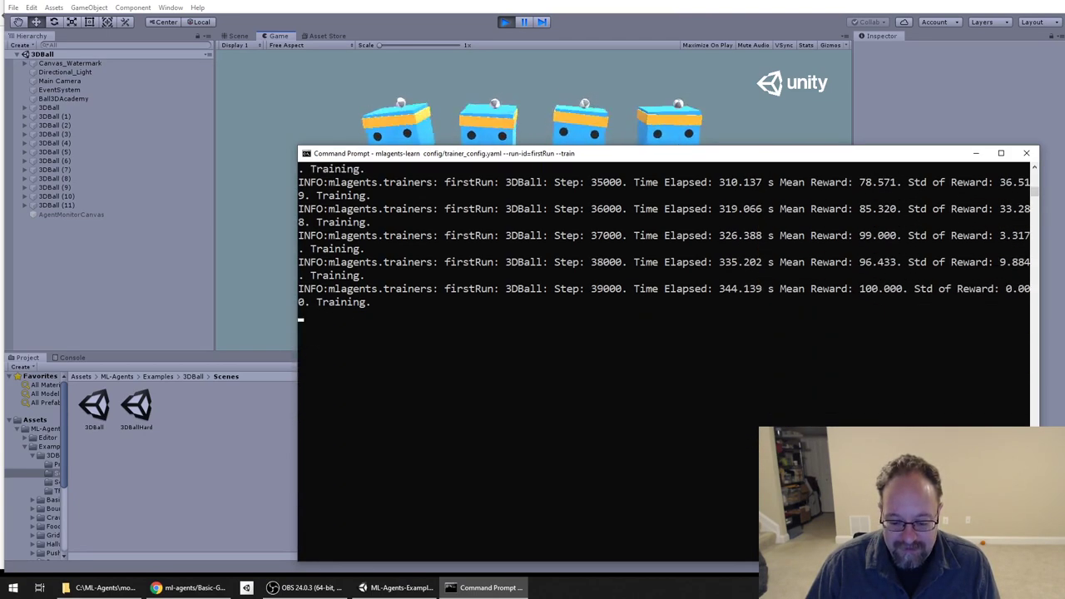
pyautogui.scroll(4, 666, 358)
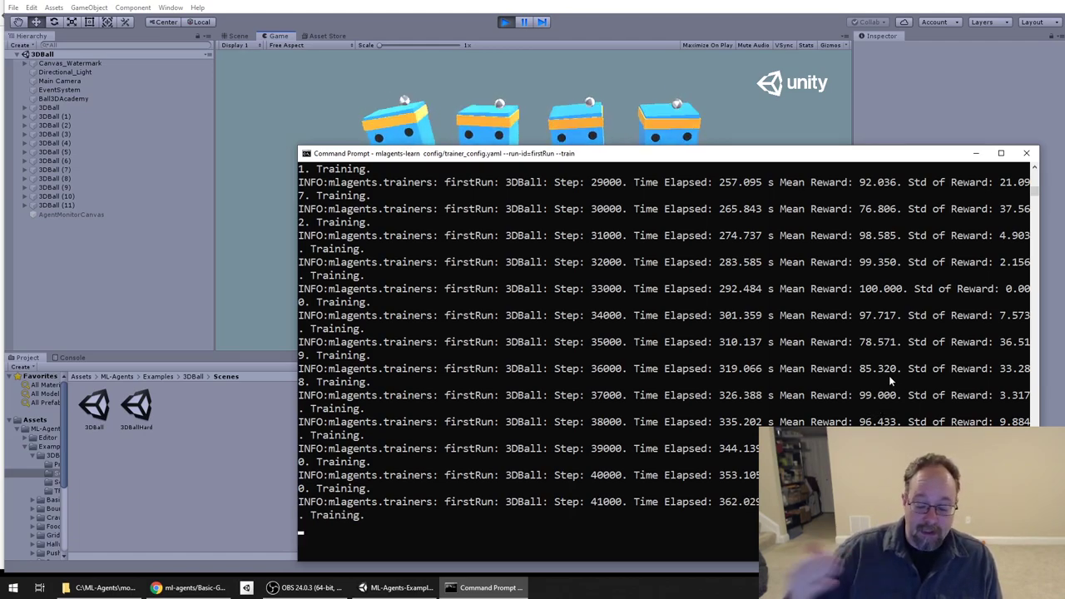
pyautogui.scroll(4, 961, 399)
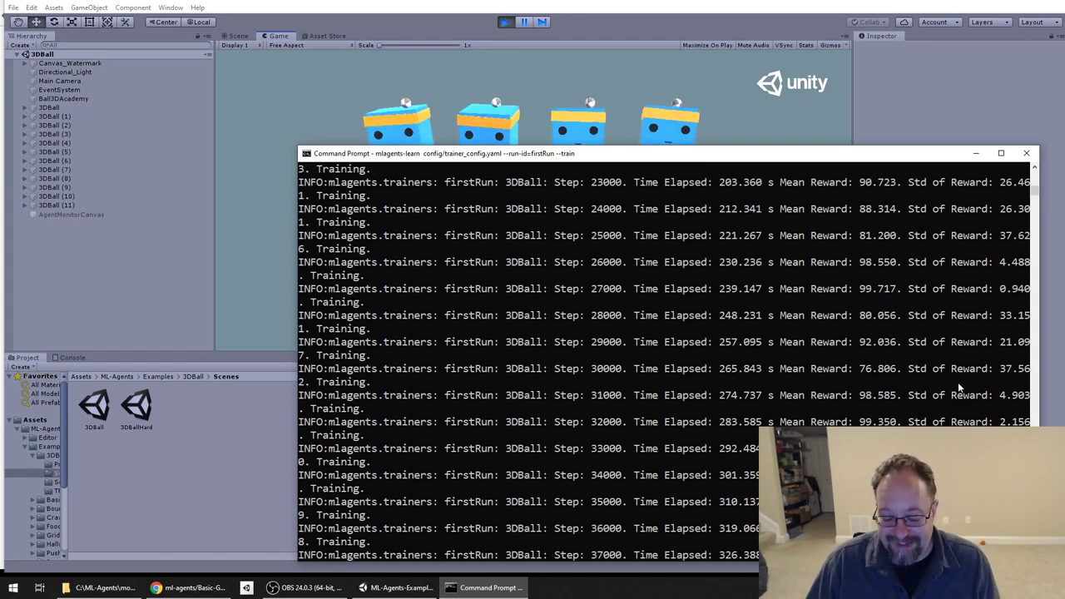
pyautogui.scroll(-6, 941, 366)
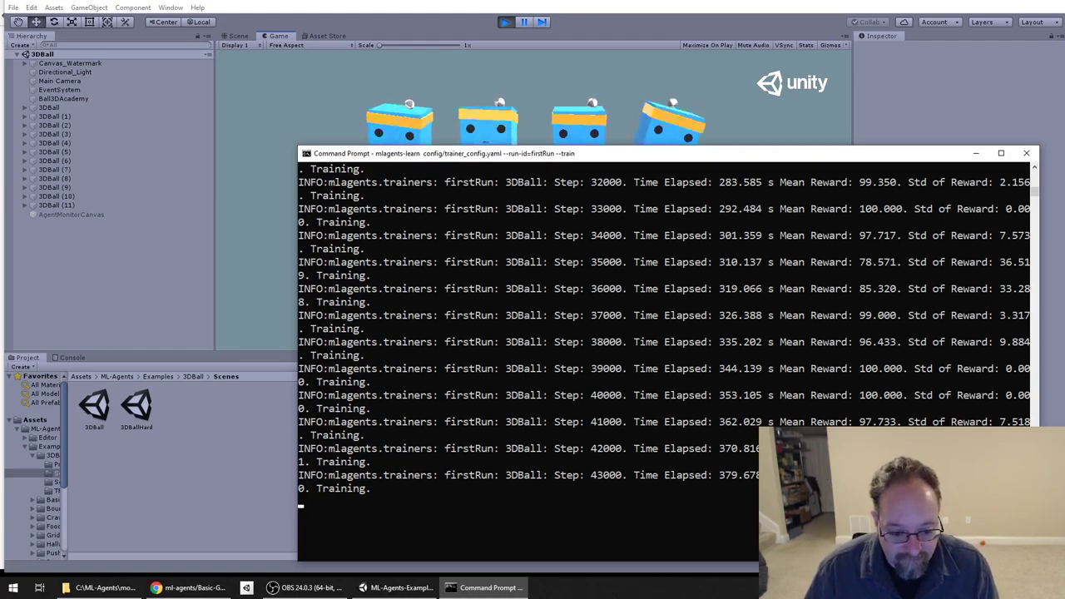
pyautogui.click(795, 2)
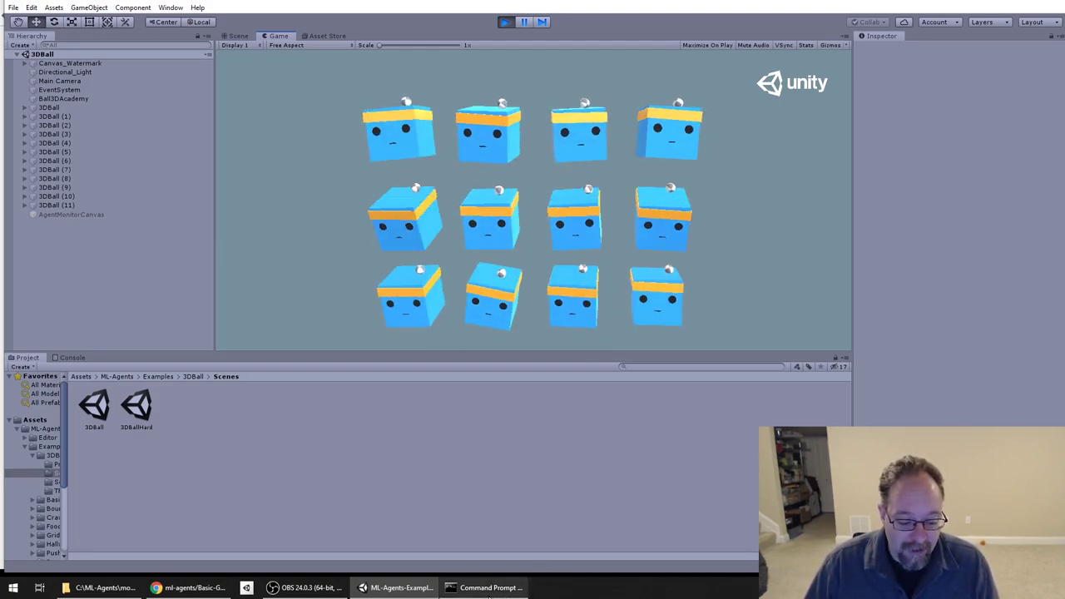
# - Confirm training stopped at step 50000 with 3DBall.nn exported to models/firstRun-0, then hide the console
pyautogui.click(483, 587)
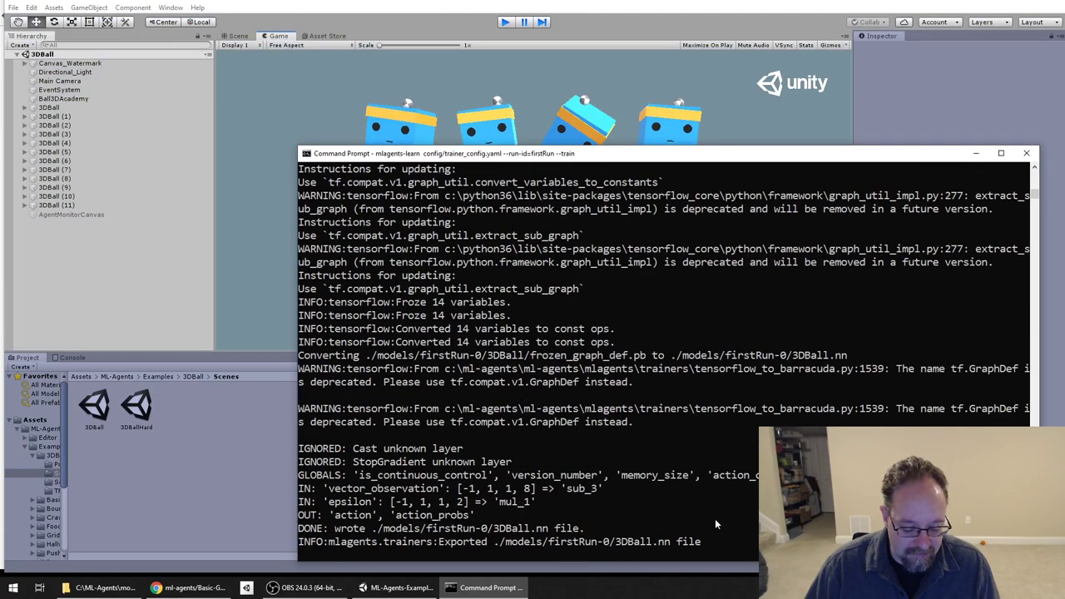
pyautogui.scroll(15, 754, 355)
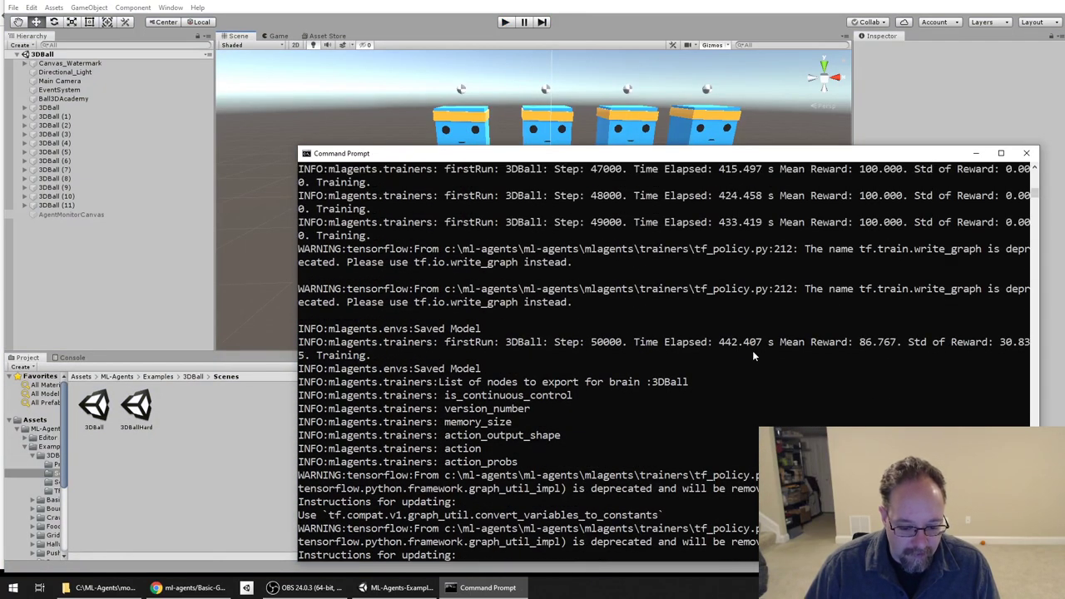
pyautogui.scroll(-15, 754, 356)
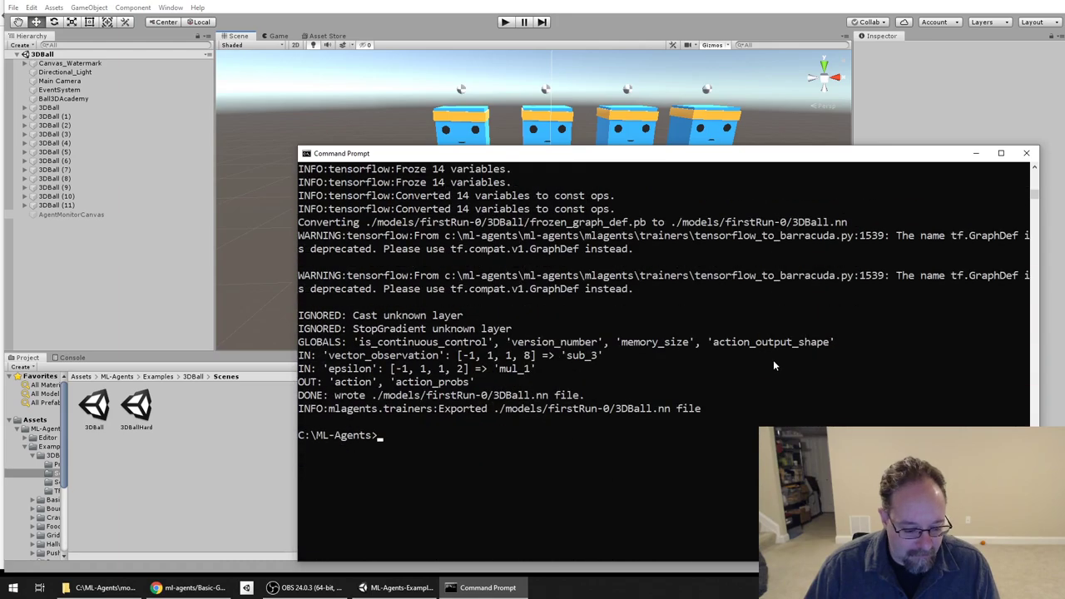
pyautogui.click(977, 153)
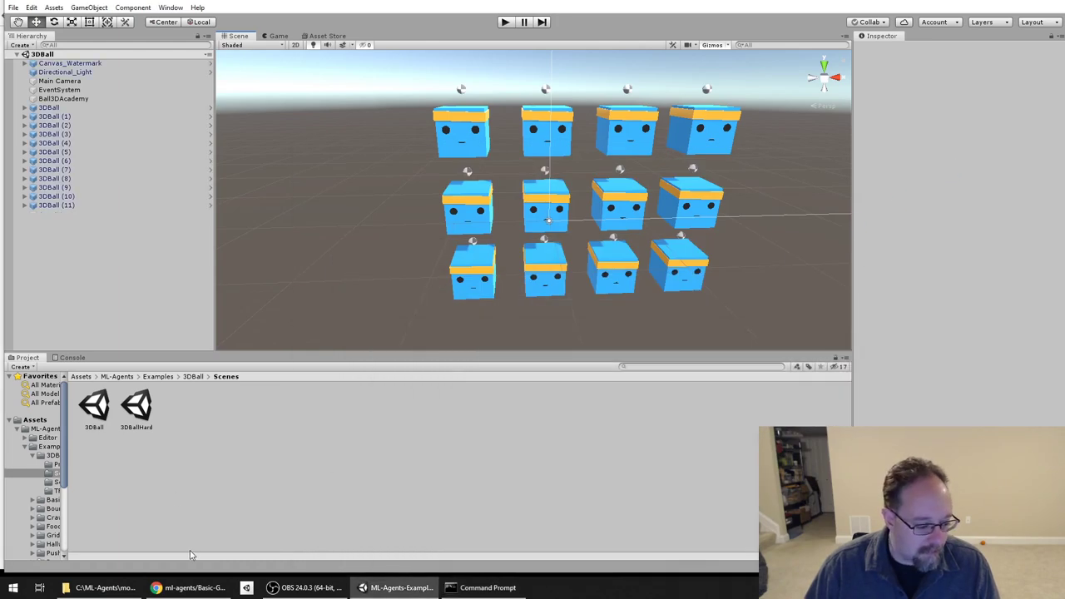
# - Browse to C:\ML-Agents\models\firstRun-0 and select the 75 KB 3DBall.nn, then return to Unity
pyautogui.click(123, 586)
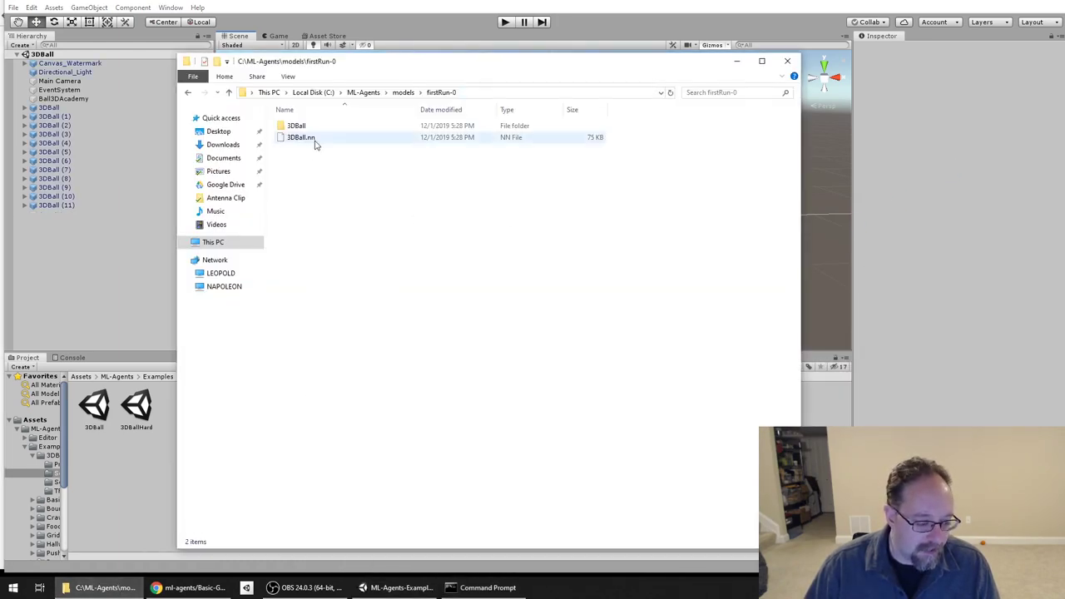
pyautogui.click(402, 93)
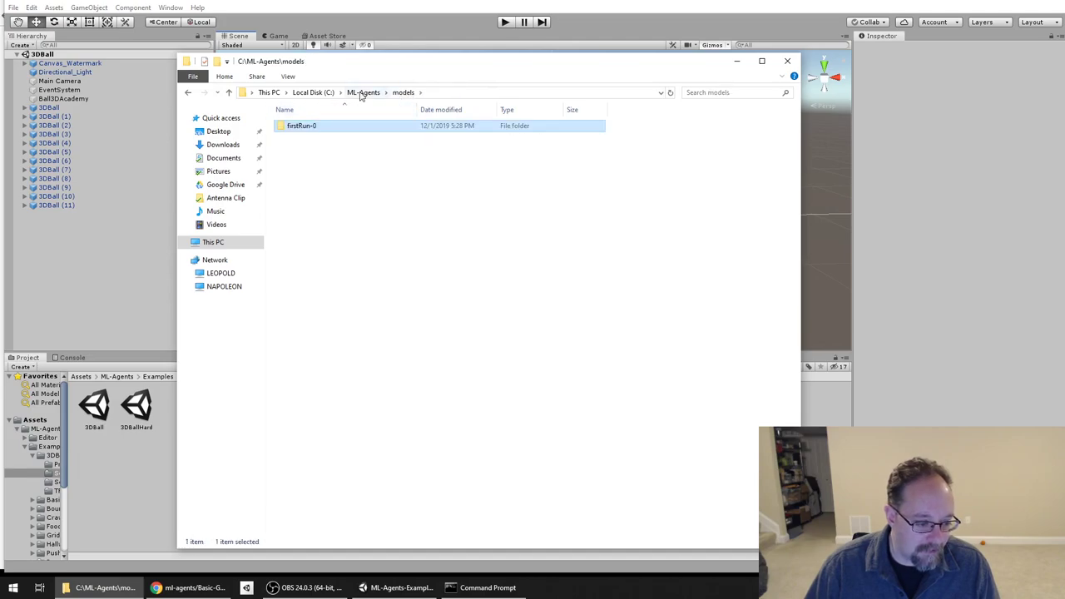
pyautogui.click(363, 93)
pyautogui.doubleClick(299, 243)
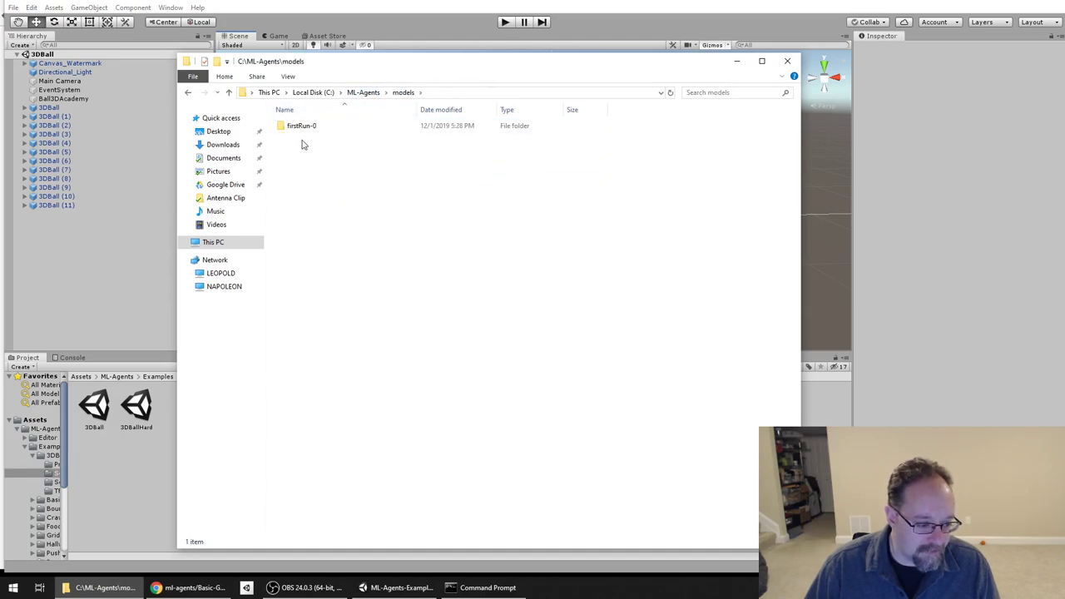
pyautogui.click(301, 126)
pyautogui.doubleClick(300, 127)
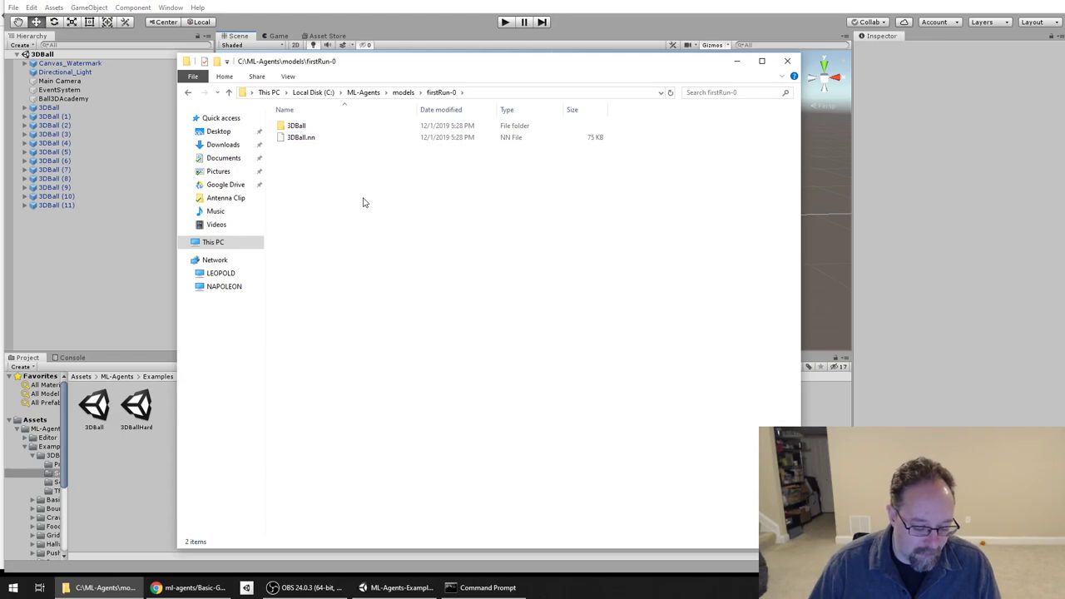
pyautogui.click(315, 139)
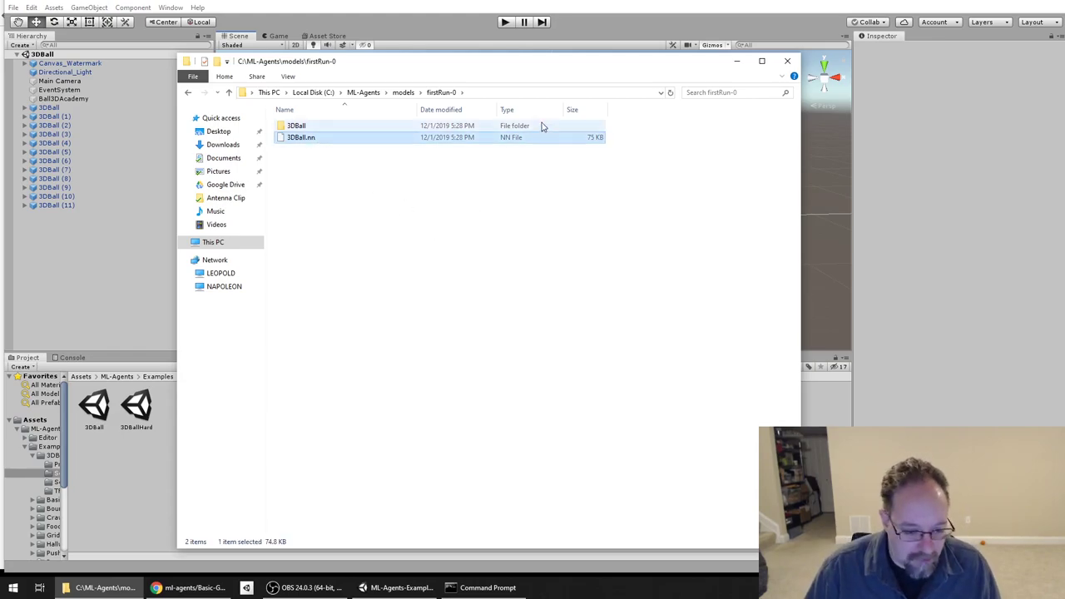
pyautogui.click(684, 8)
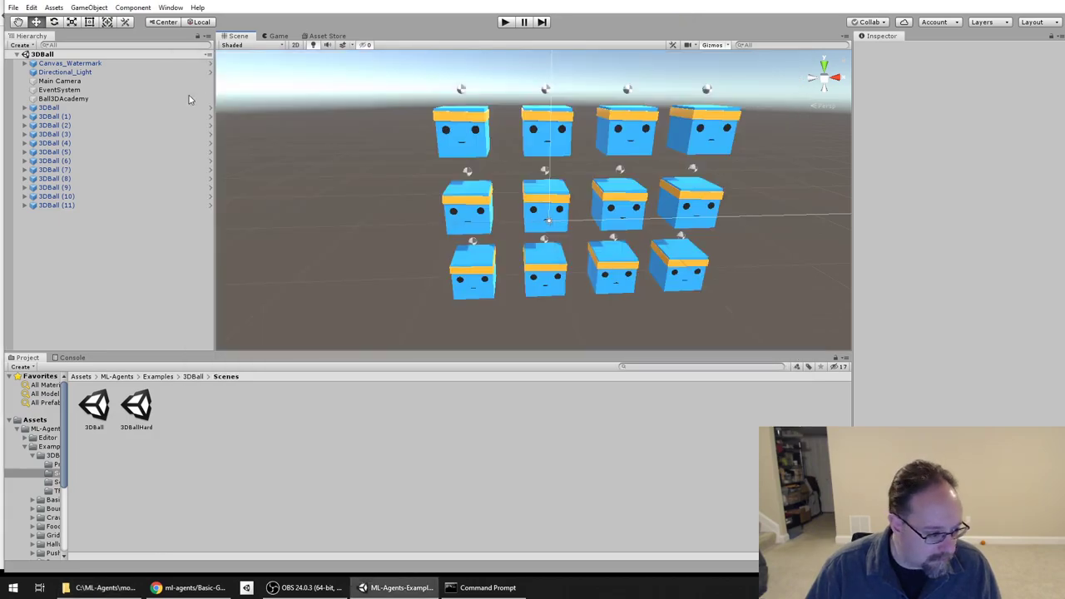
# - Open the 3DBall prefab for editing and inspect its Agent, whose NN model is missing
pyautogui.click(49, 108)
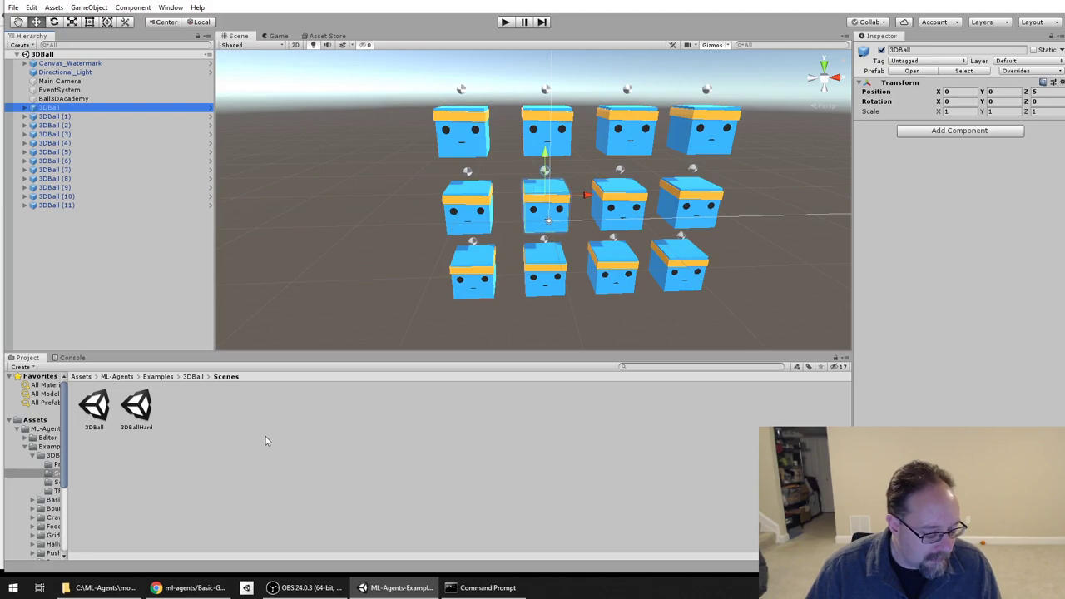
pyautogui.rightClick(39, 110)
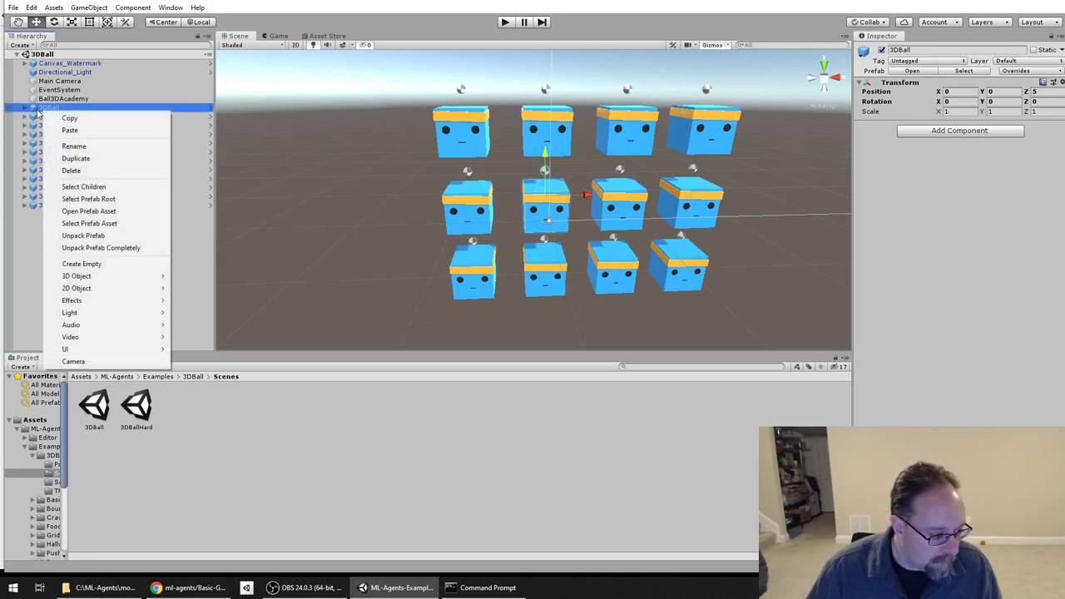
pyautogui.click(145, 200)
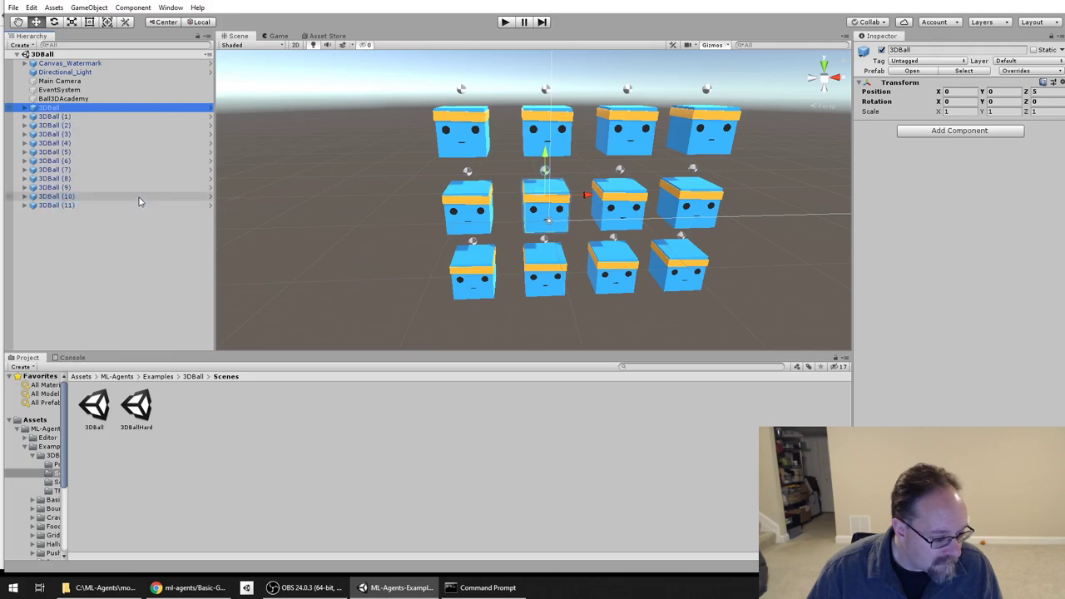
pyautogui.click(196, 376)
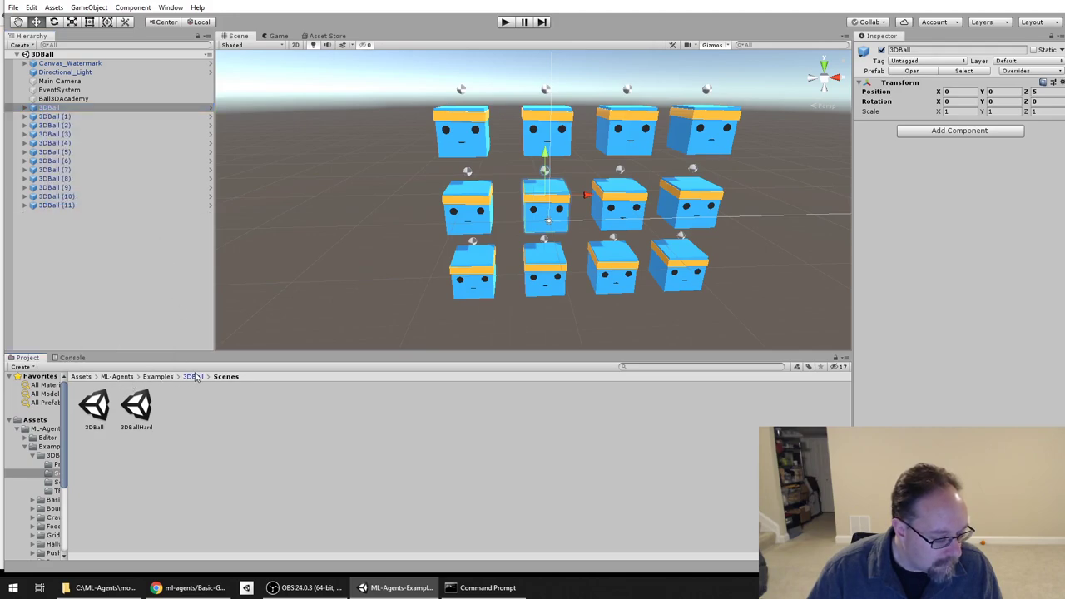
pyautogui.click(54, 117)
pyautogui.click(73, 109)
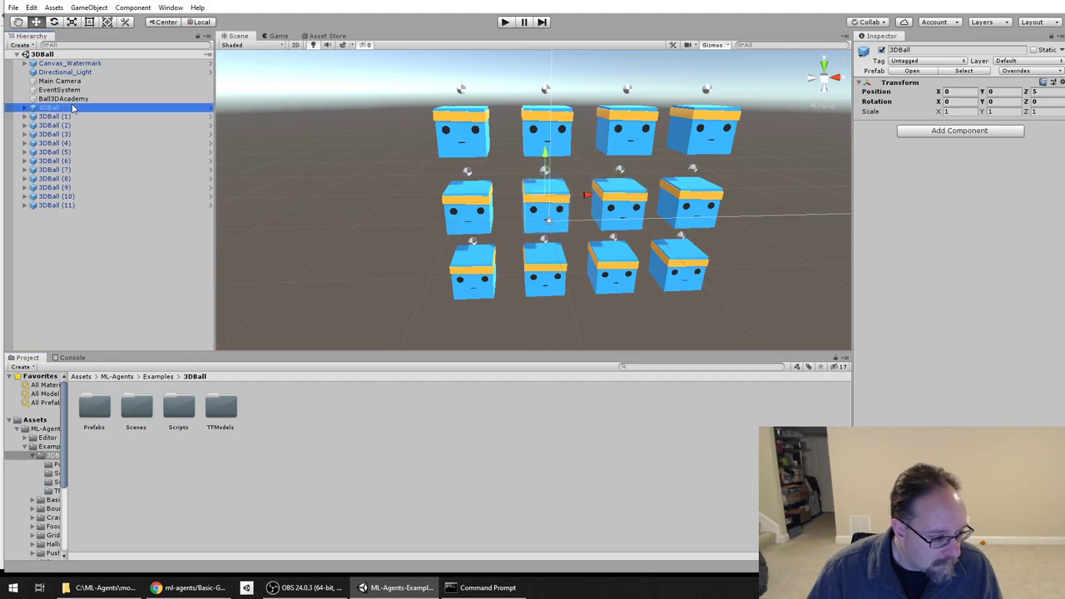
pyautogui.click(208, 110)
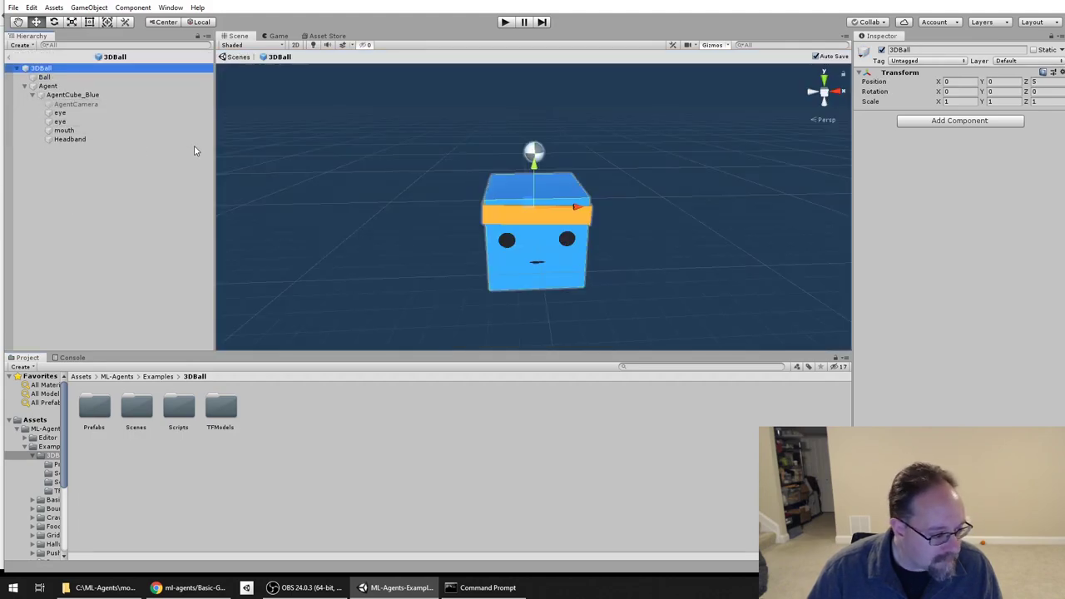
pyautogui.click(46, 77)
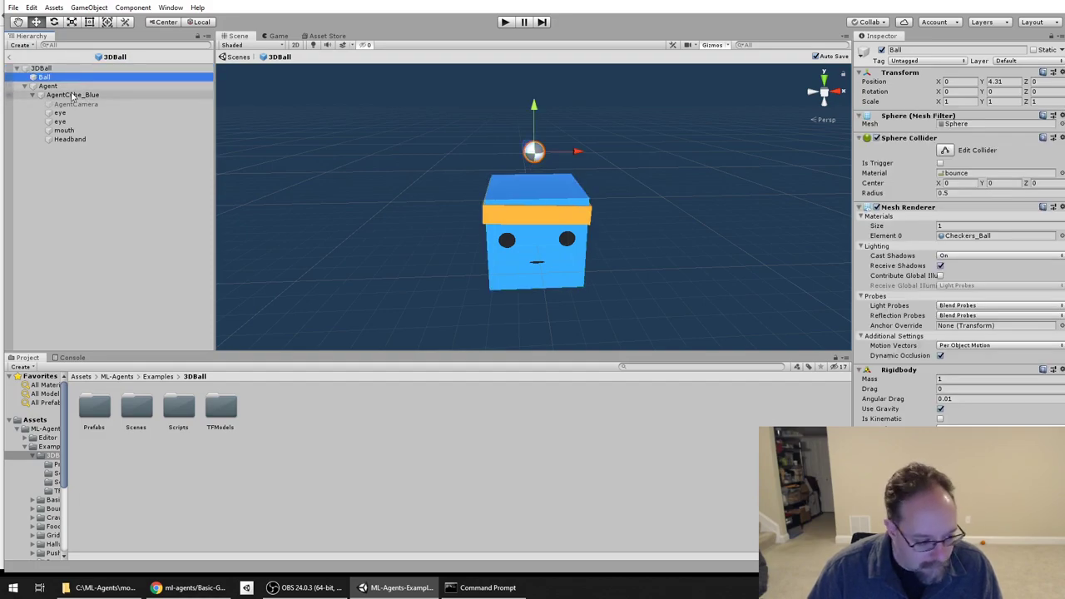
pyautogui.click(49, 85)
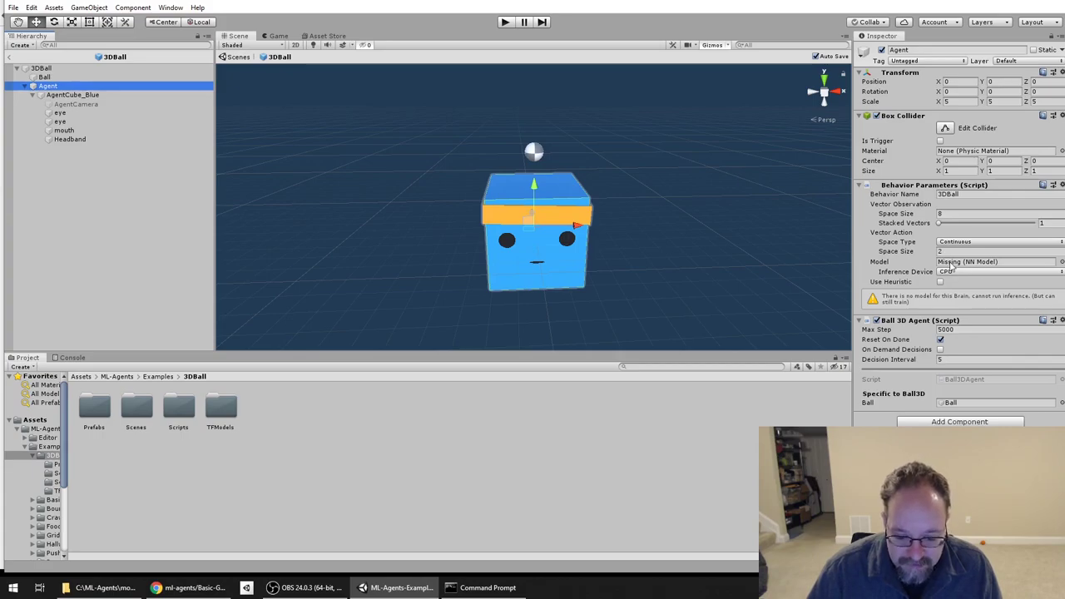
# - Import 3DBall.nn into the 3DBall assets and assign it as the Agent's model with CPU inference
pyautogui.click(98, 582)
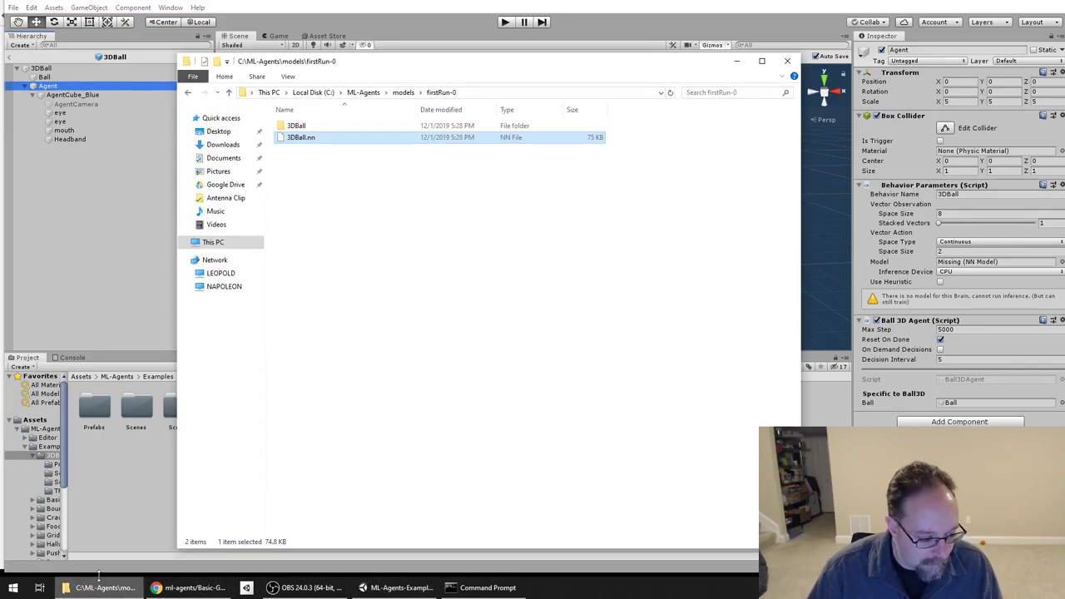
pyautogui.moveTo(286, 141); pyautogui.dragTo(143, 500)
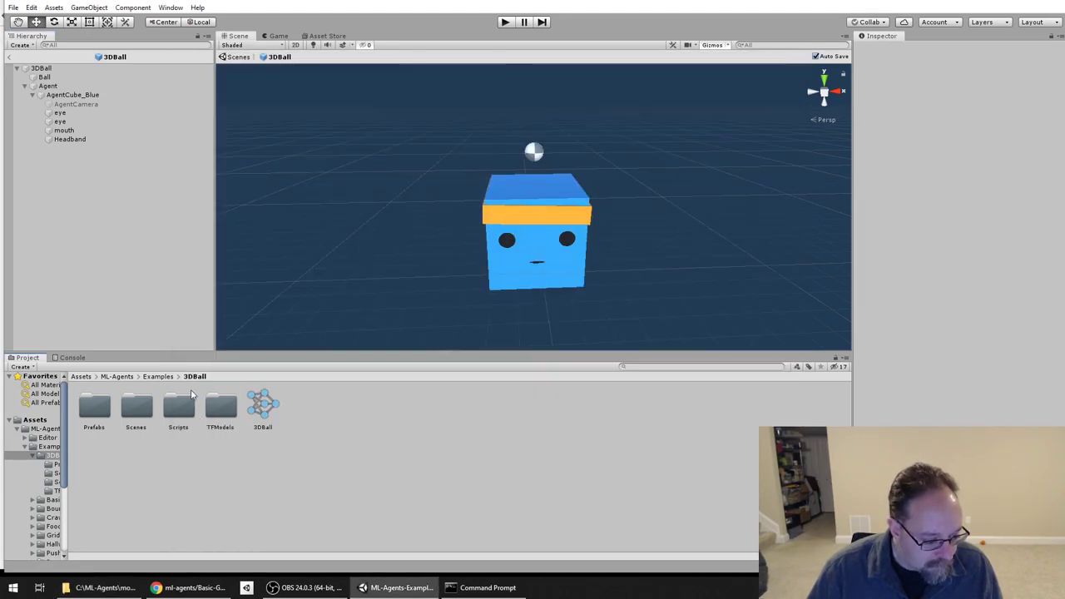
pyautogui.click(86, 87)
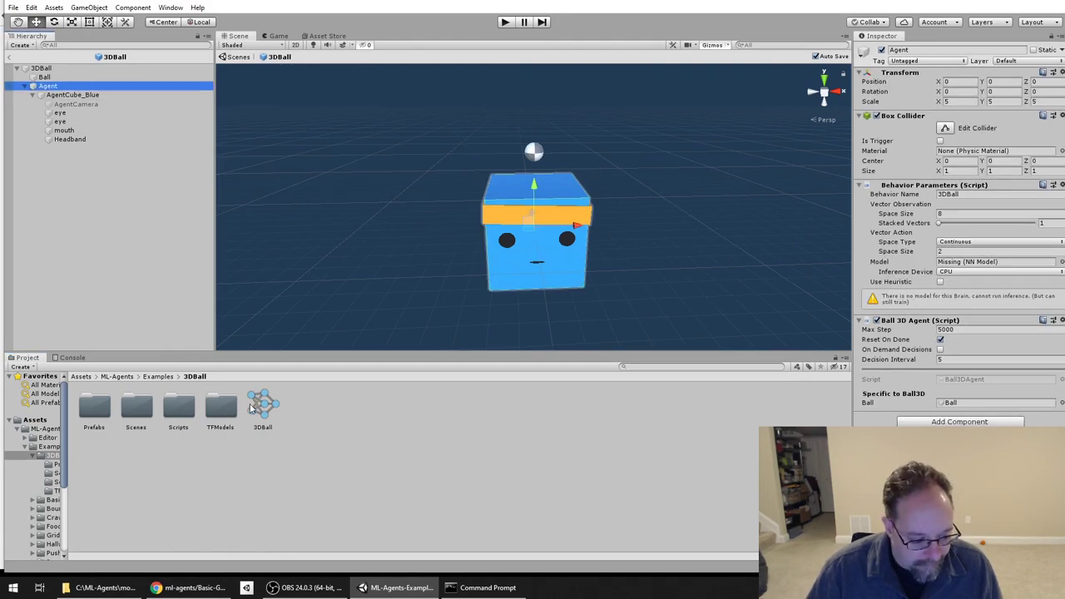
pyautogui.moveTo(259, 406); pyautogui.dragTo(967, 263)
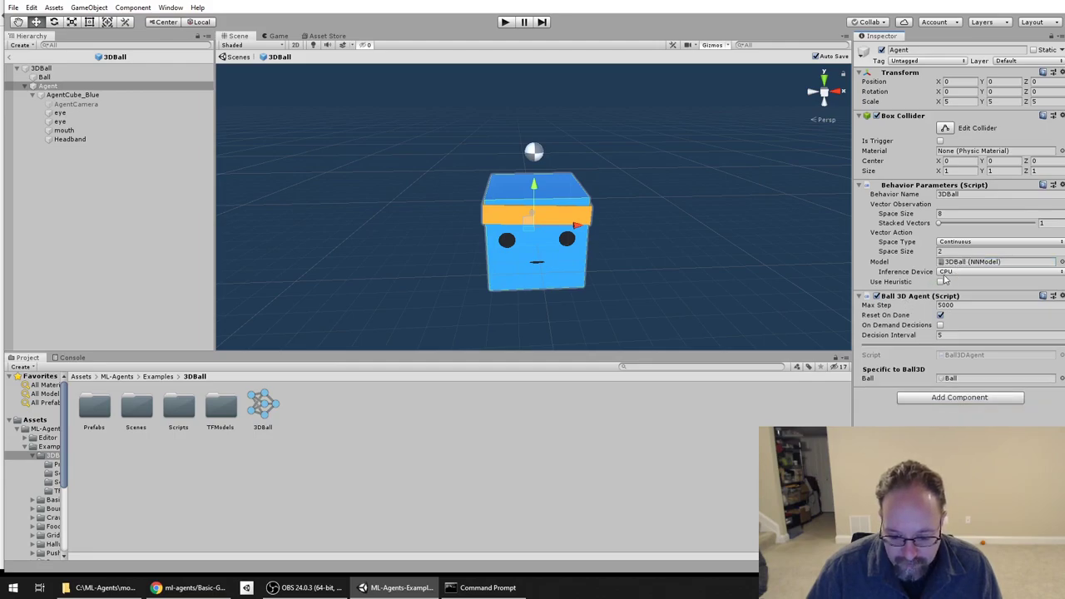
pyautogui.click(946, 273)
pyautogui.click(949, 283)
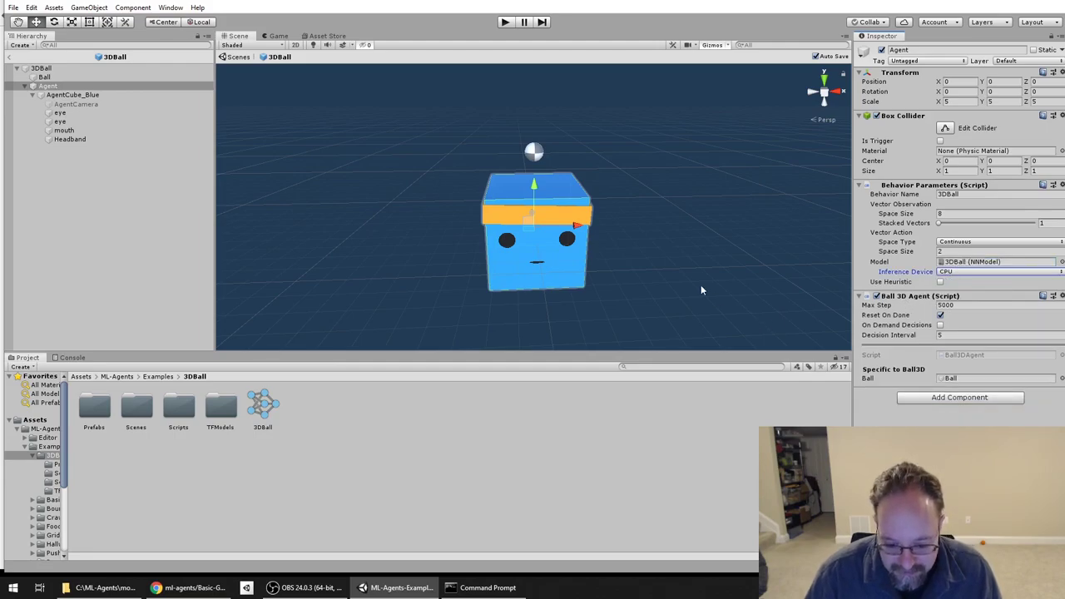
# - Return from prefab editing to the 3DBall scene and select the Agent inside 3DBall (5)
pyautogui.click(12, 57)
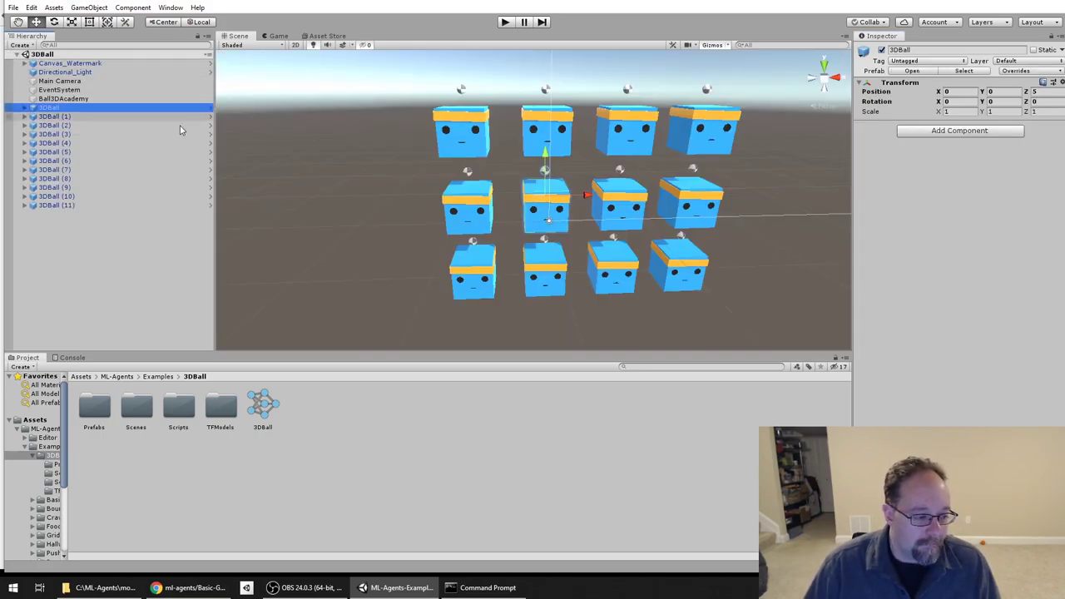
pyautogui.click(50, 151)
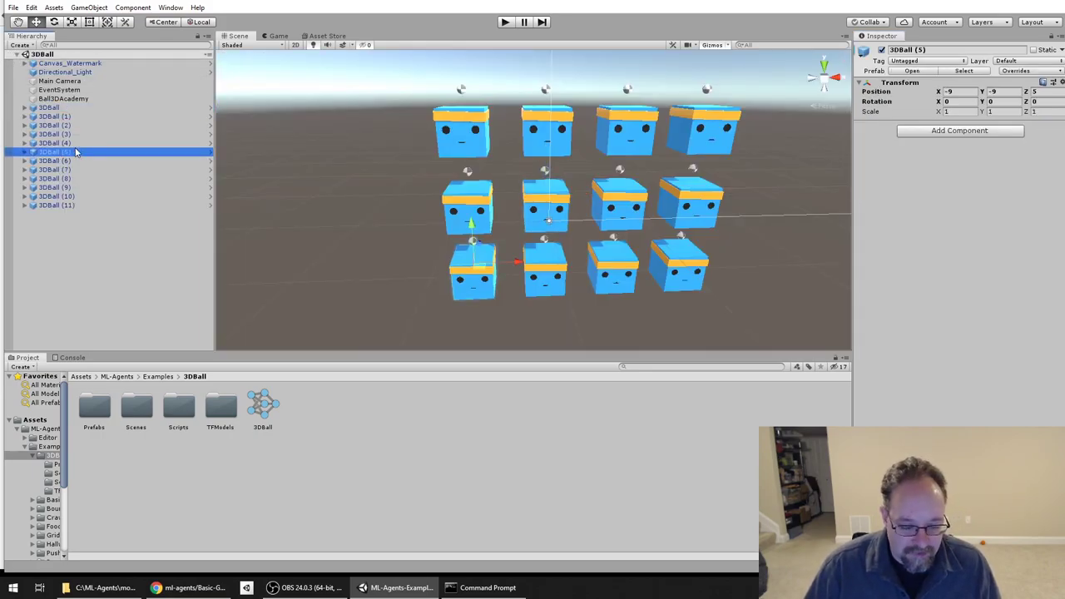
pyautogui.click(25, 153)
pyautogui.click(53, 169)
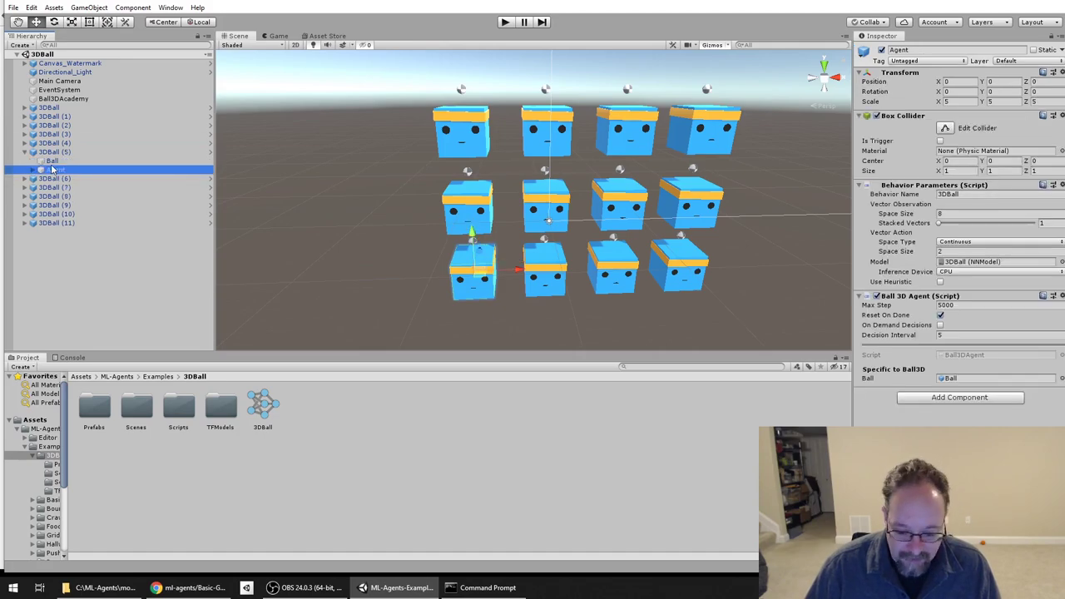
# - Confirm the 3DBall (5) Agent uses the 3DBall model, then play the scene with all twelve agents
pyautogui.click(51, 152)
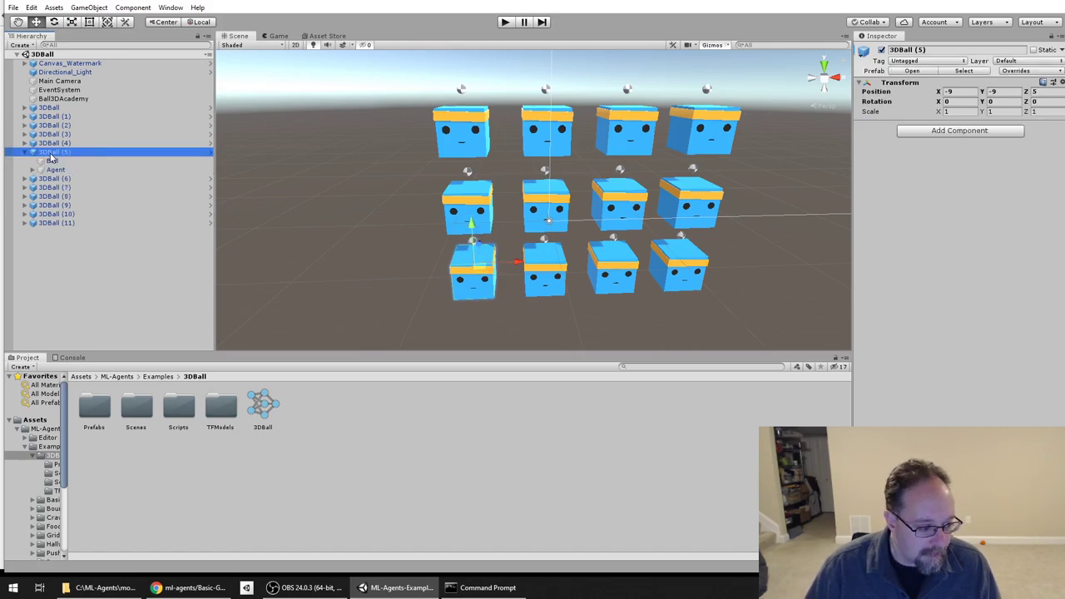
pyautogui.click(55, 169)
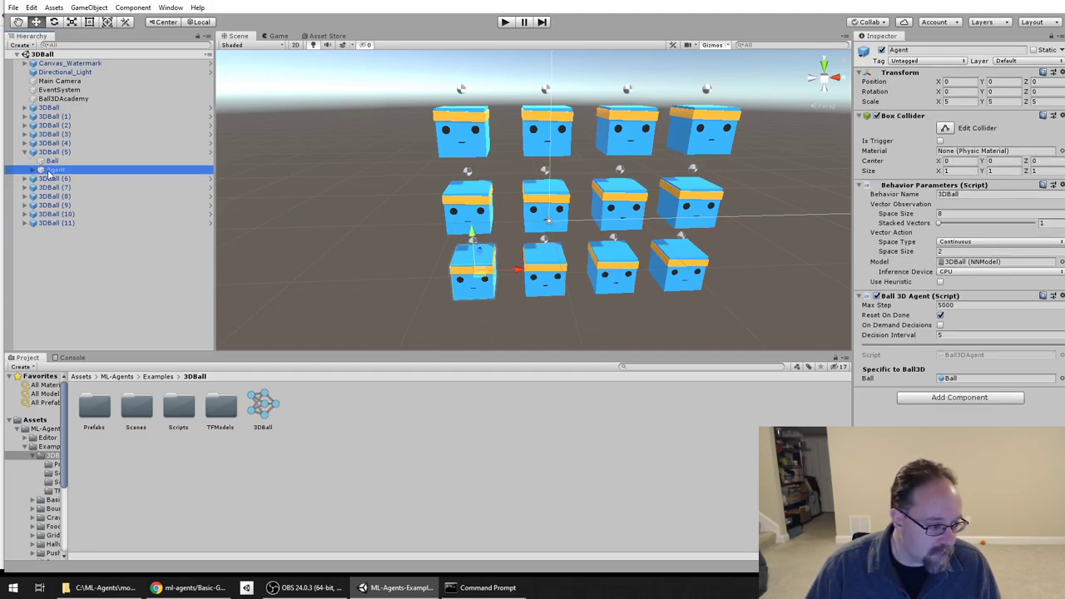
pyautogui.click(27, 152)
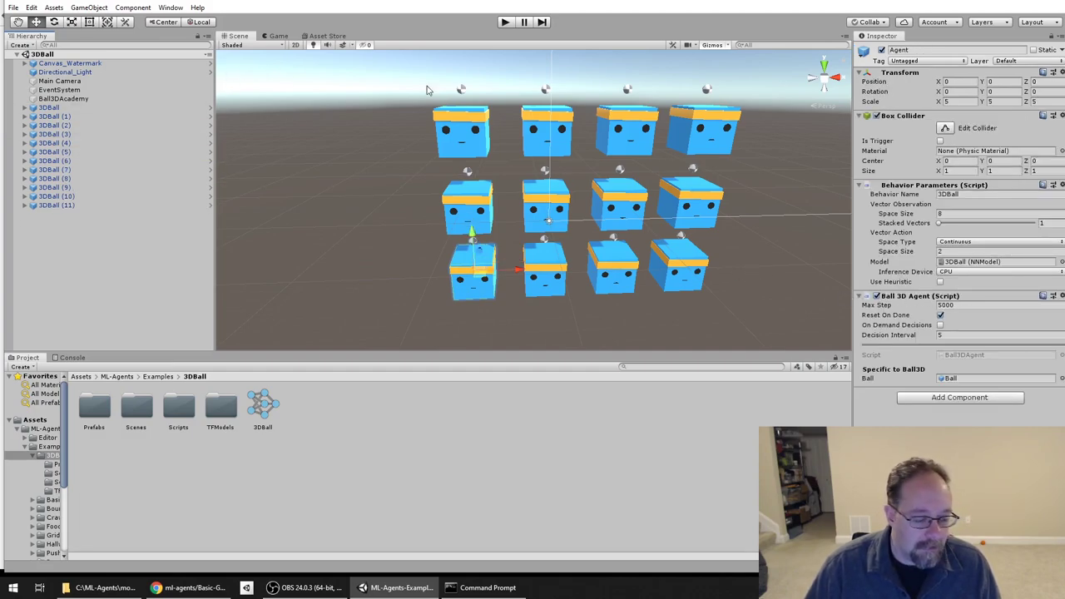
pyautogui.click(504, 22)
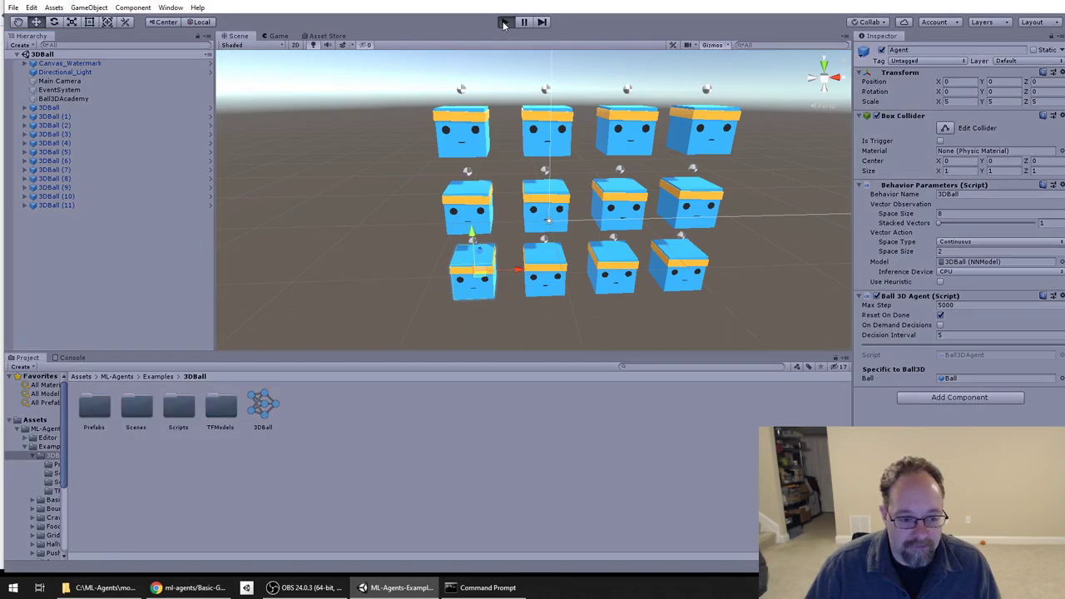